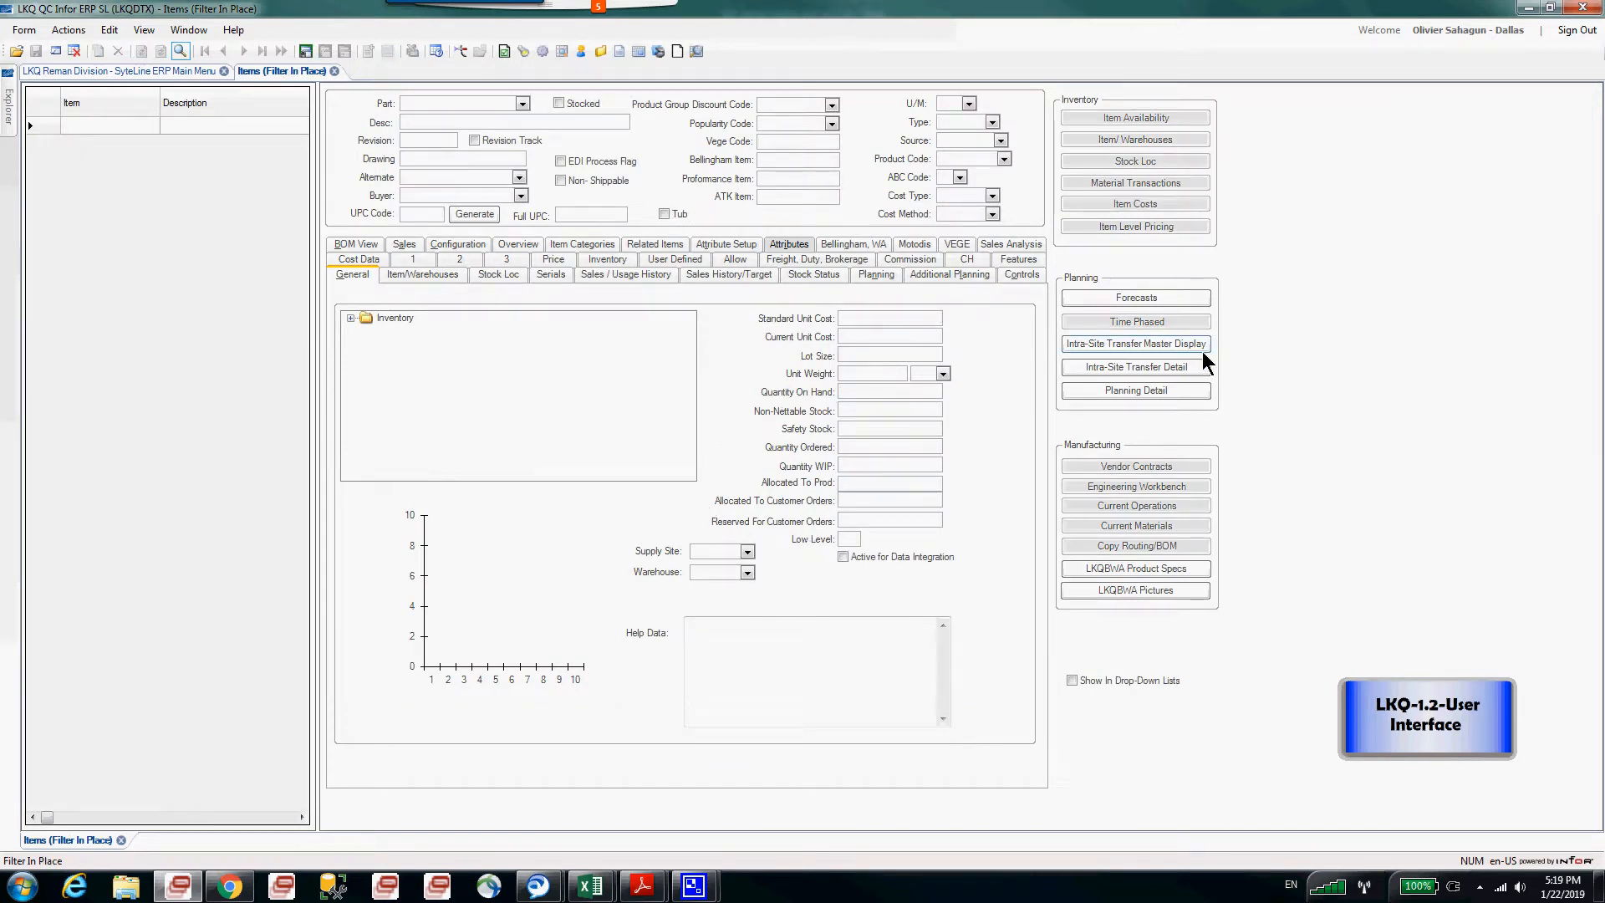
Filter the items to those with a standard unit cost >1000
type(">1000")
left_click(180, 51)
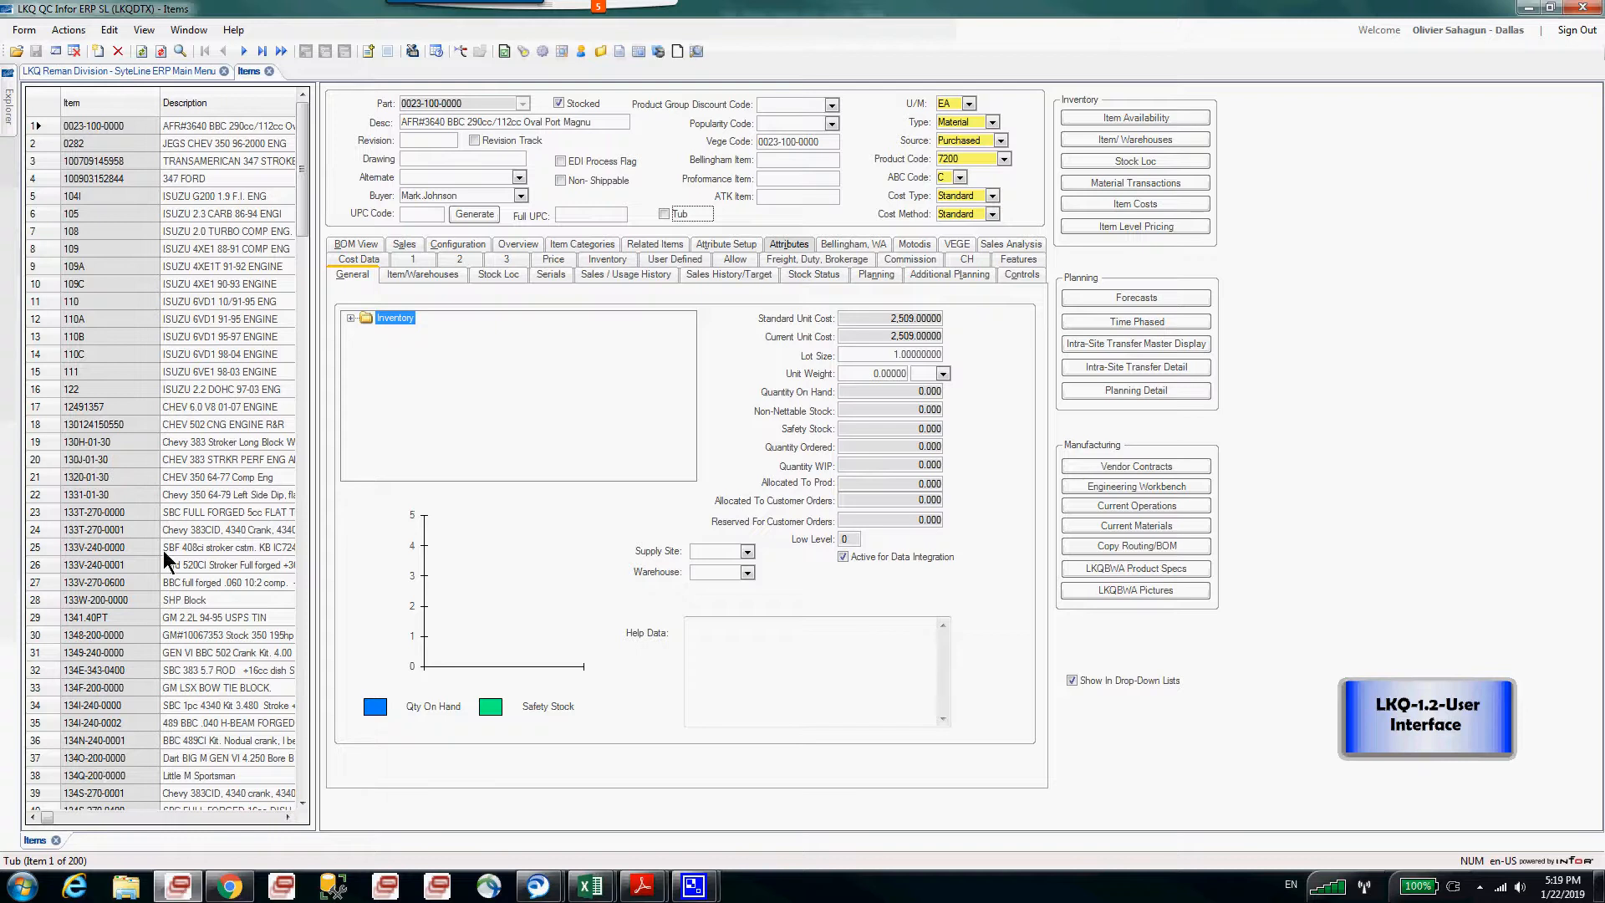
Reopen the item filter, add the buyer's name as a criterion from the suggested match, and run it
left_click(182, 47)
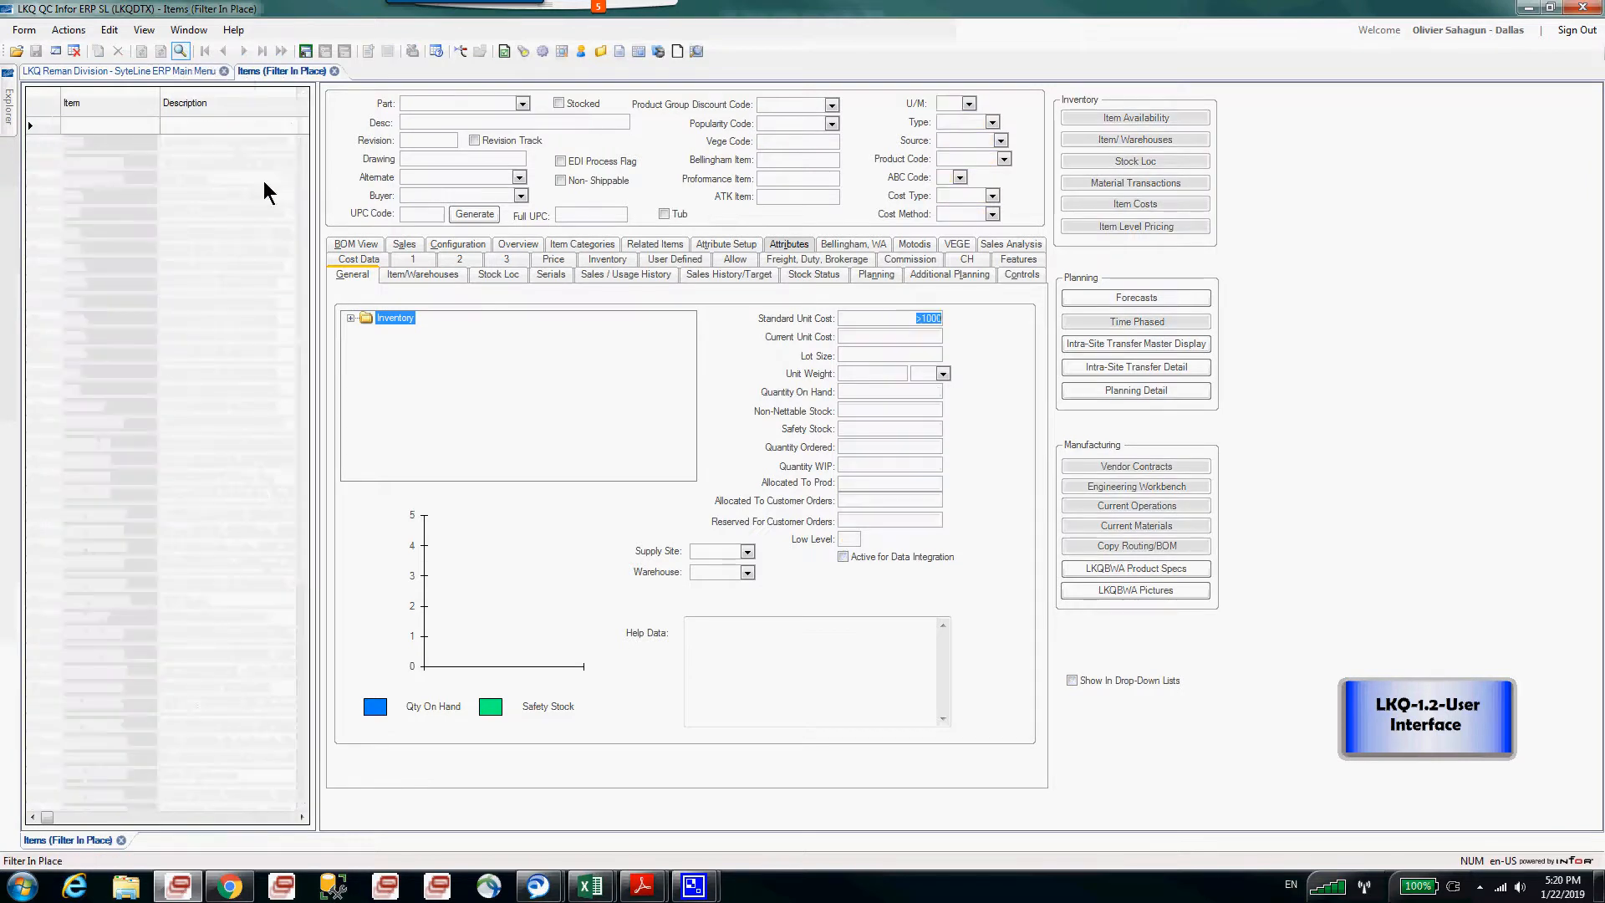
left_click(426, 197)
type("mark")
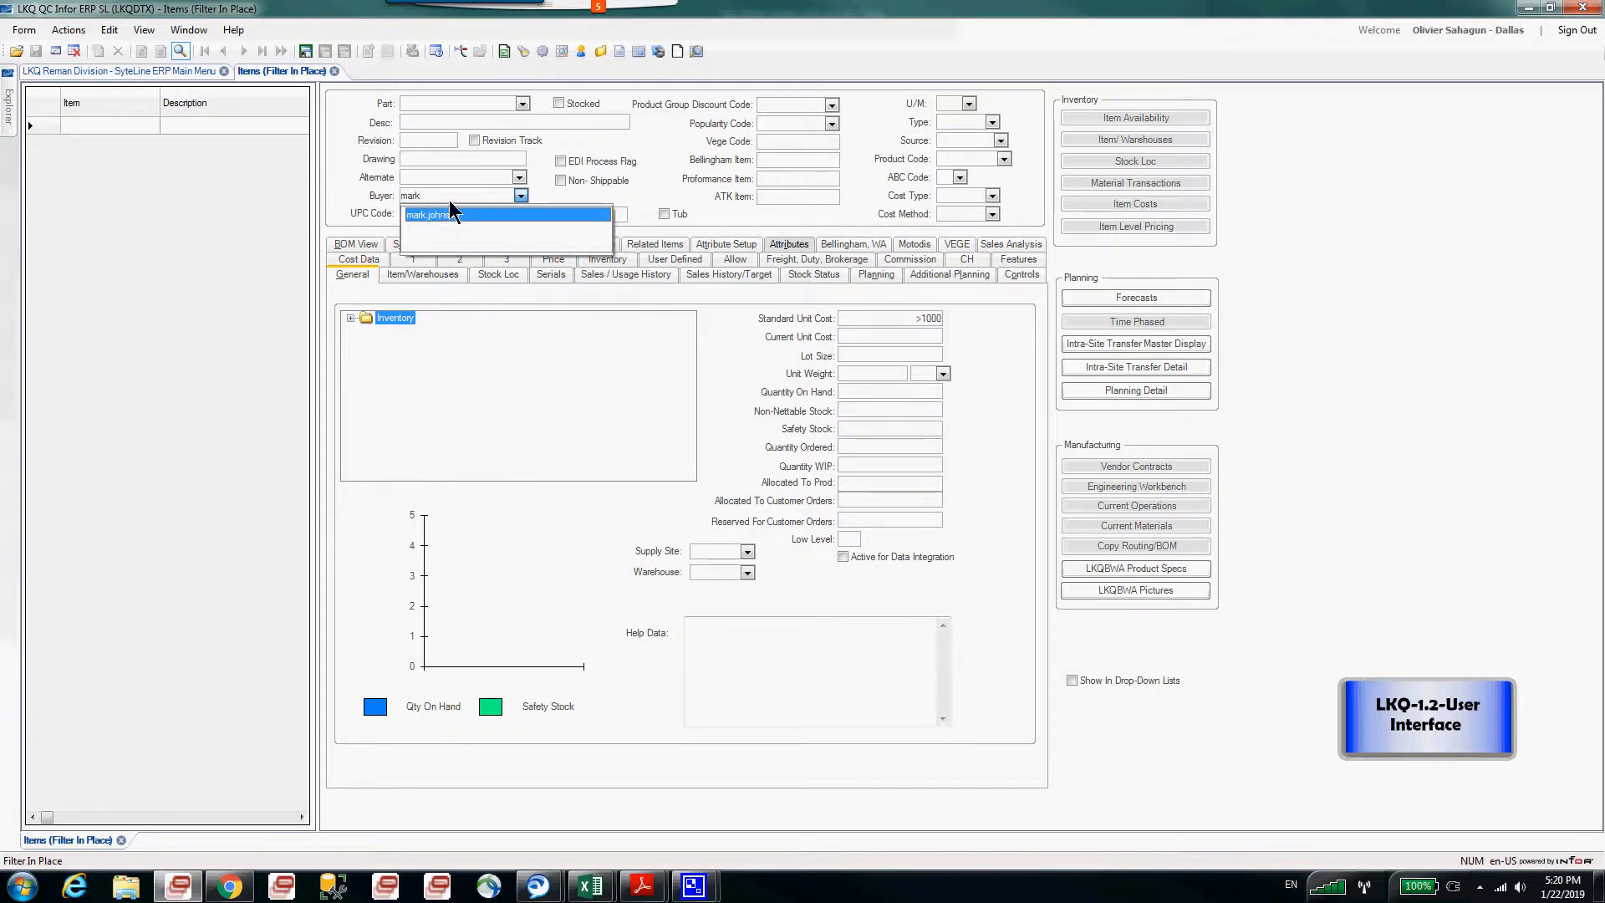
left_click(450, 203)
left_click(450, 203)
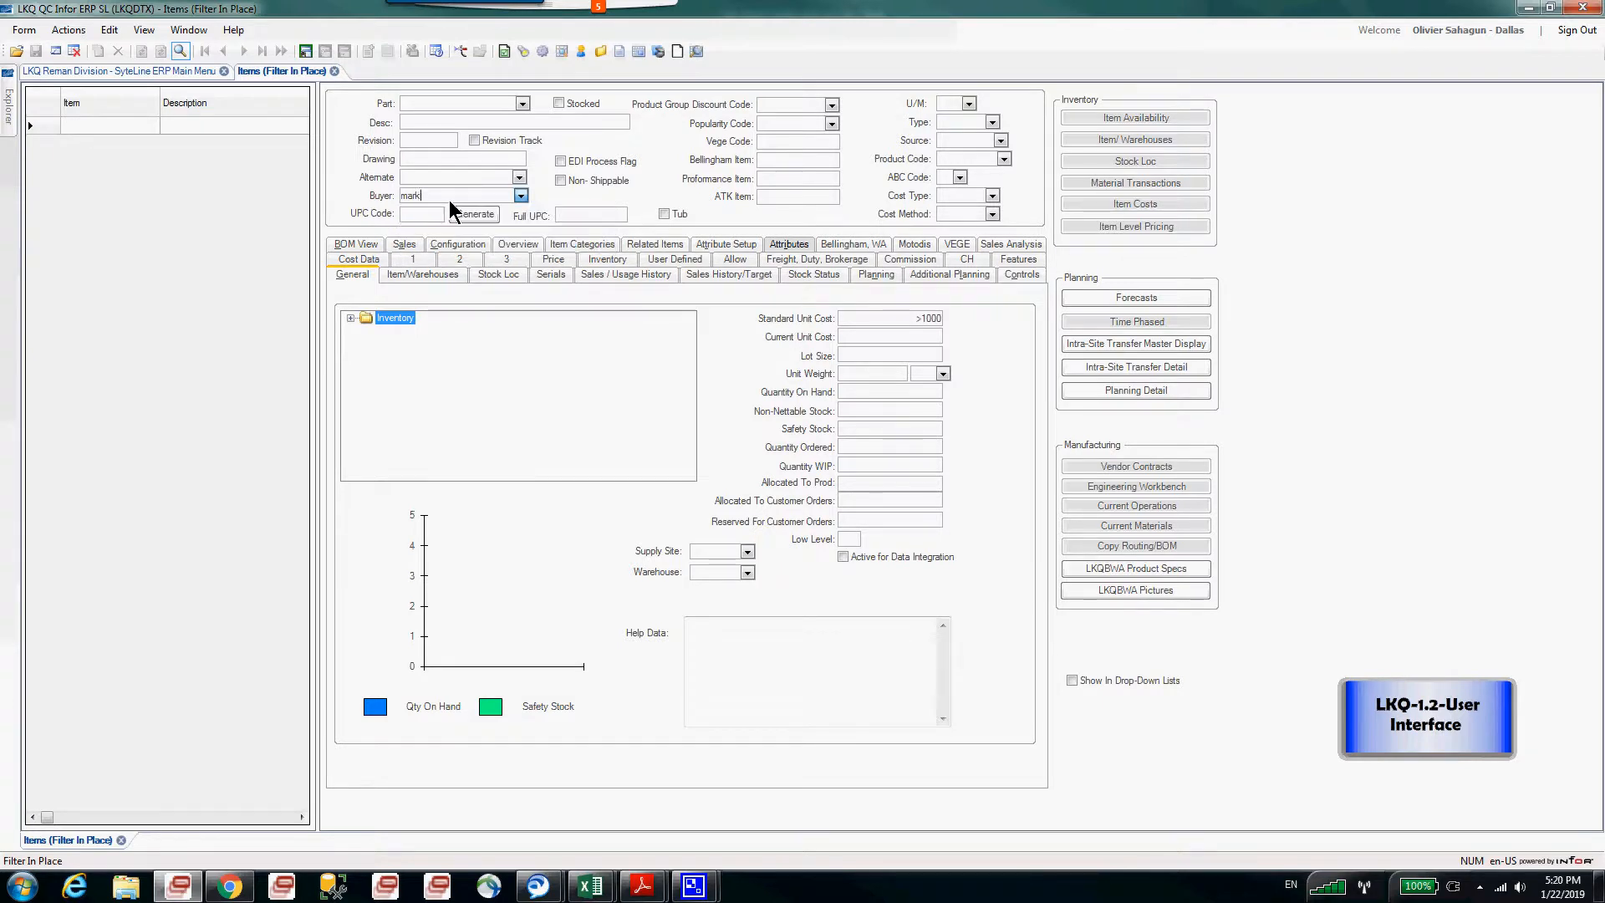
type("*")
left_click(520, 196)
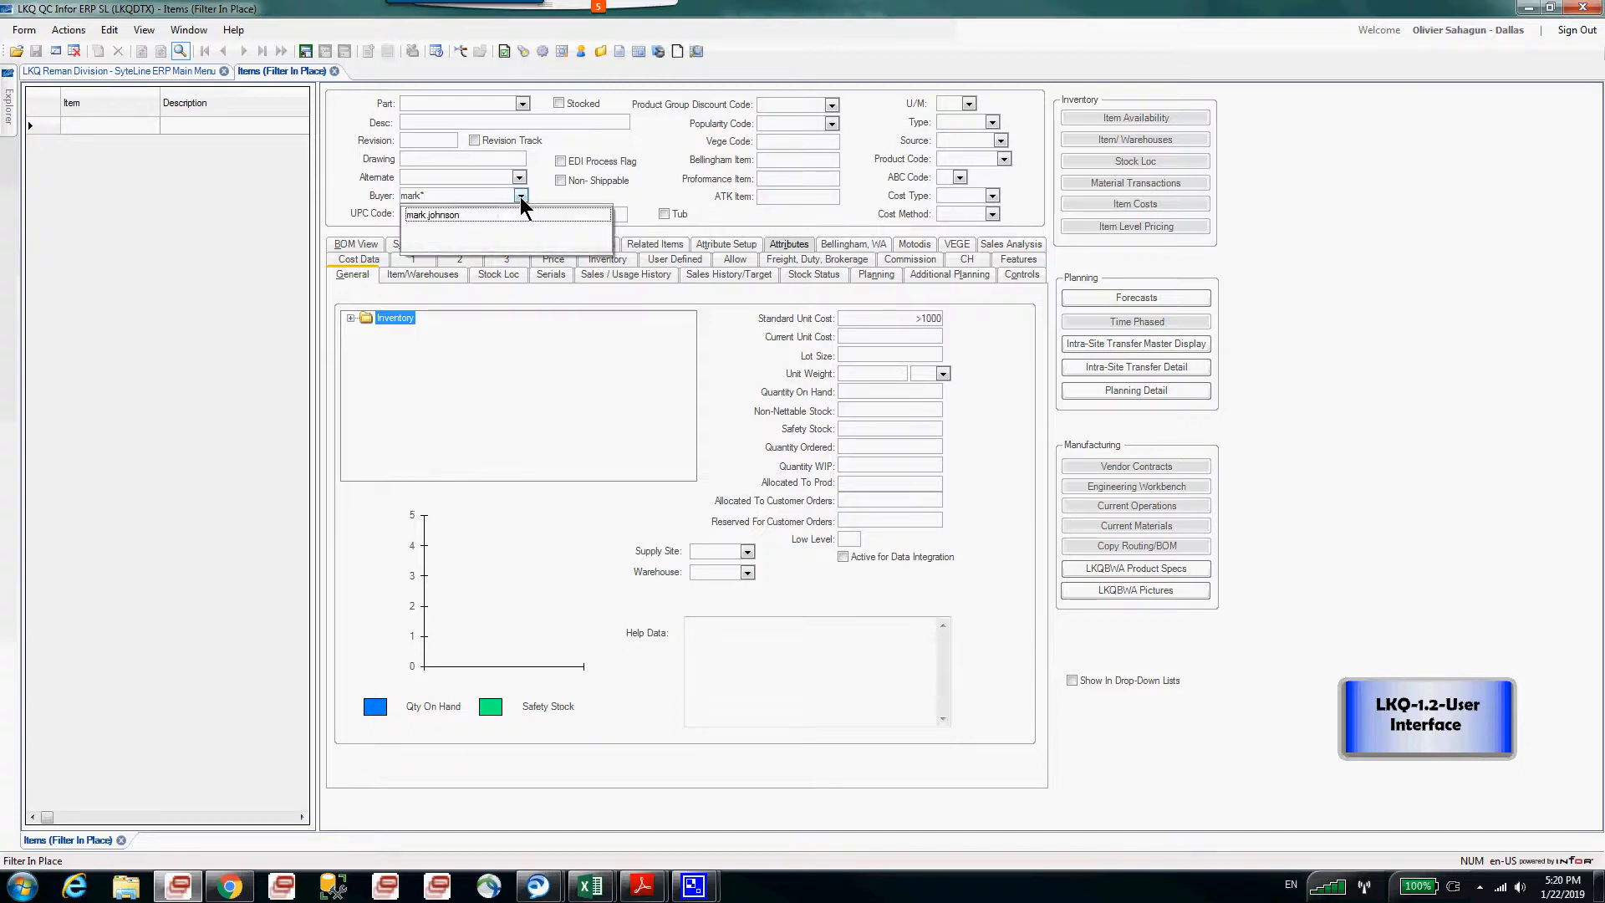
left_click(520, 197)
key("F4")
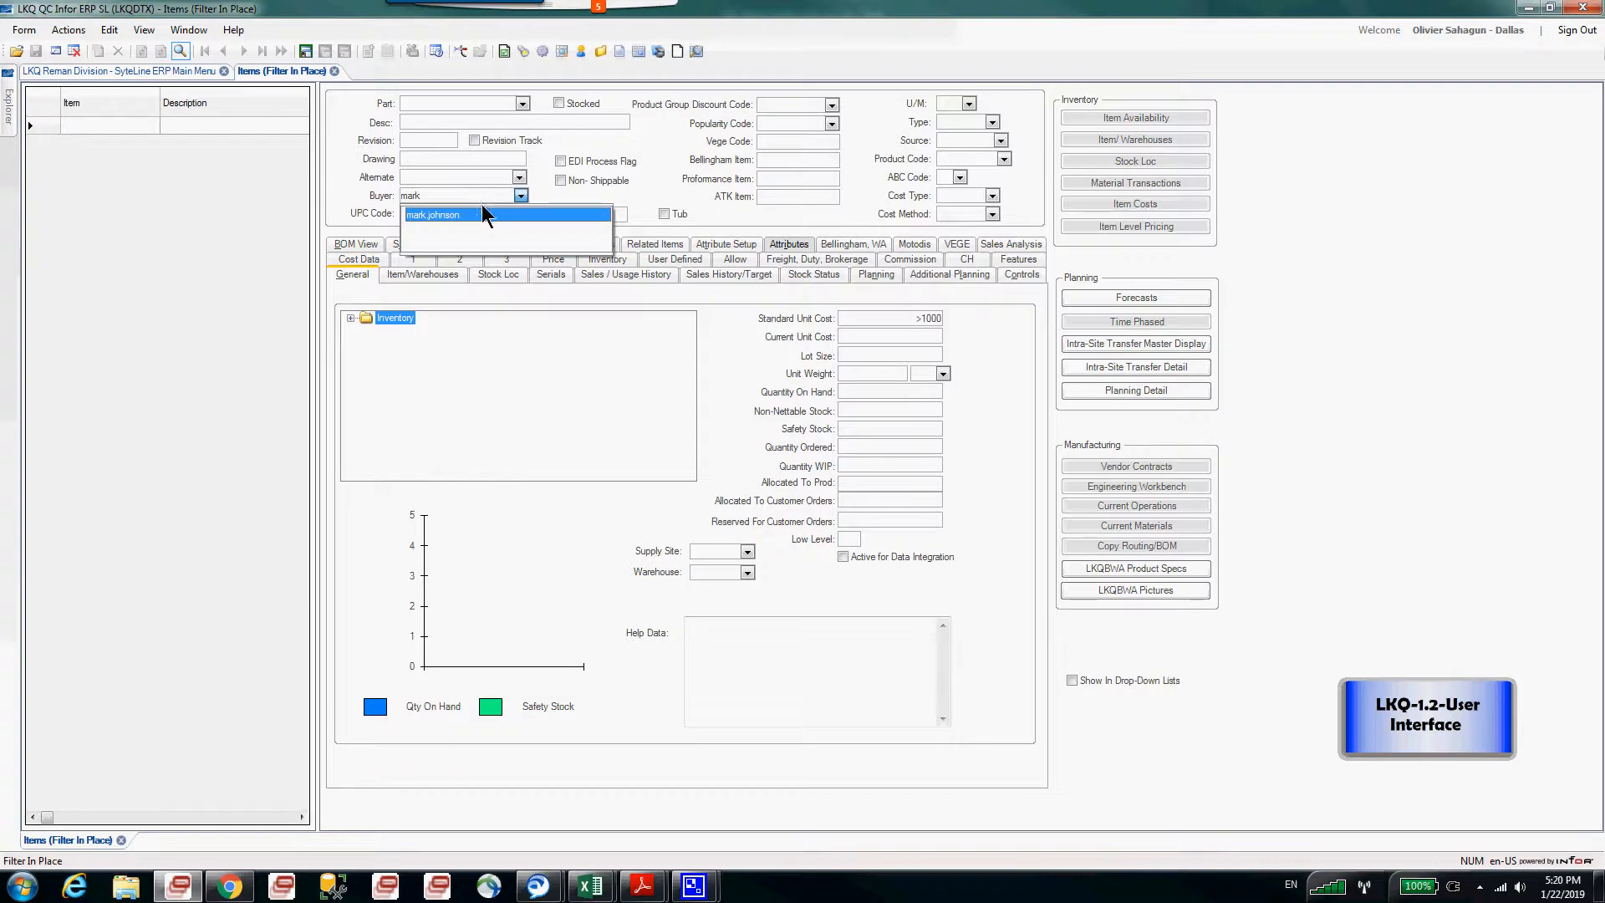
left_click(499, 215)
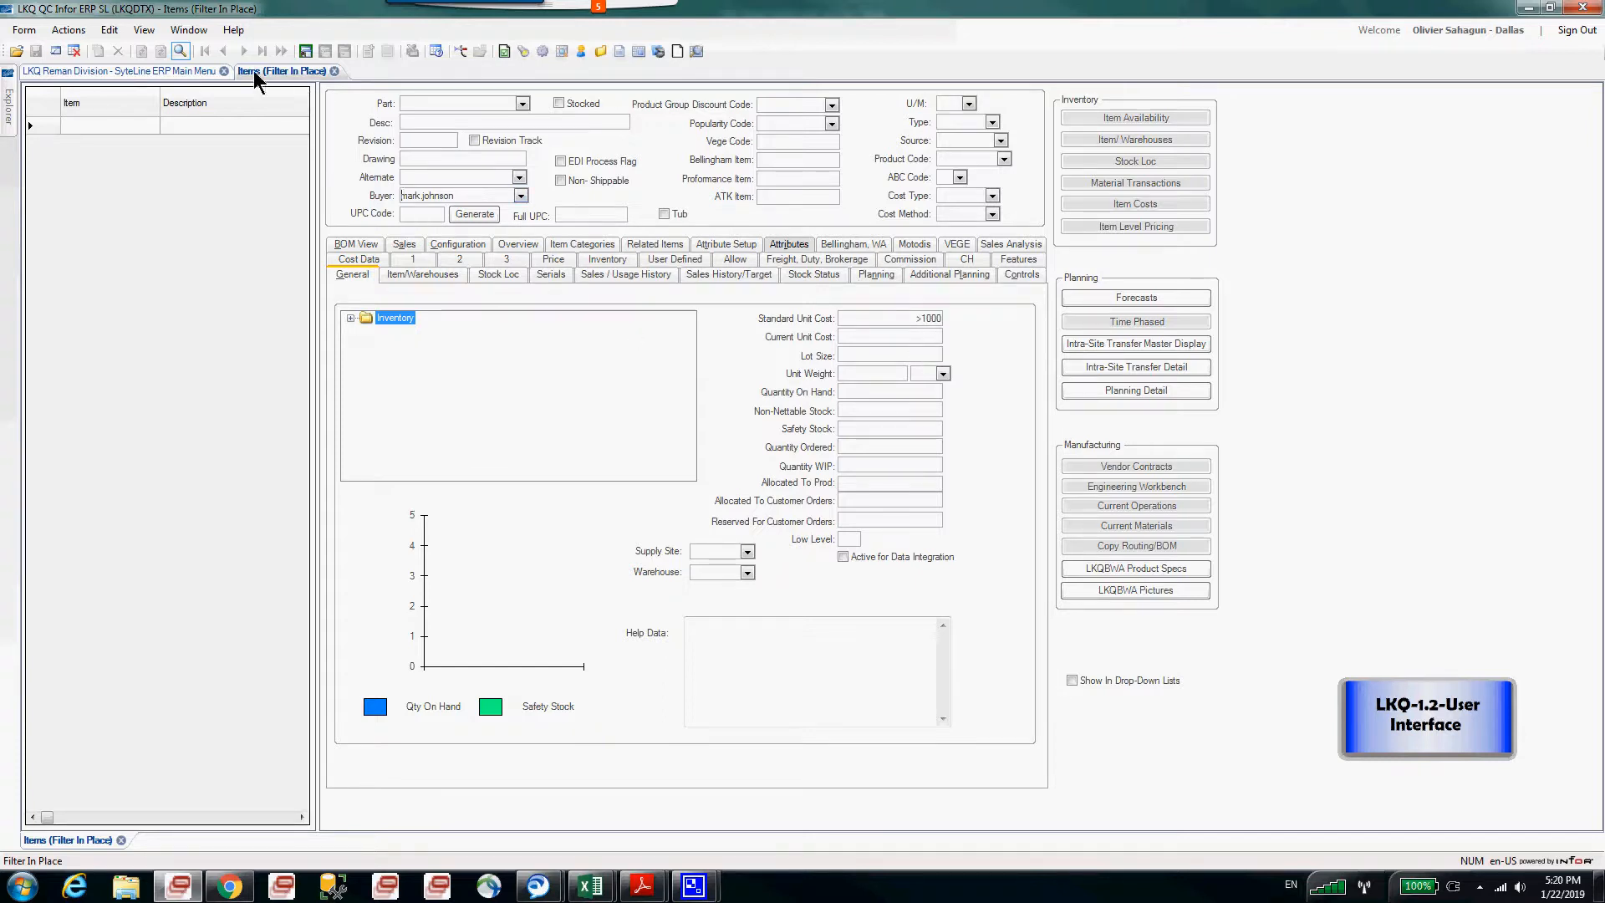
left_click(176, 51)
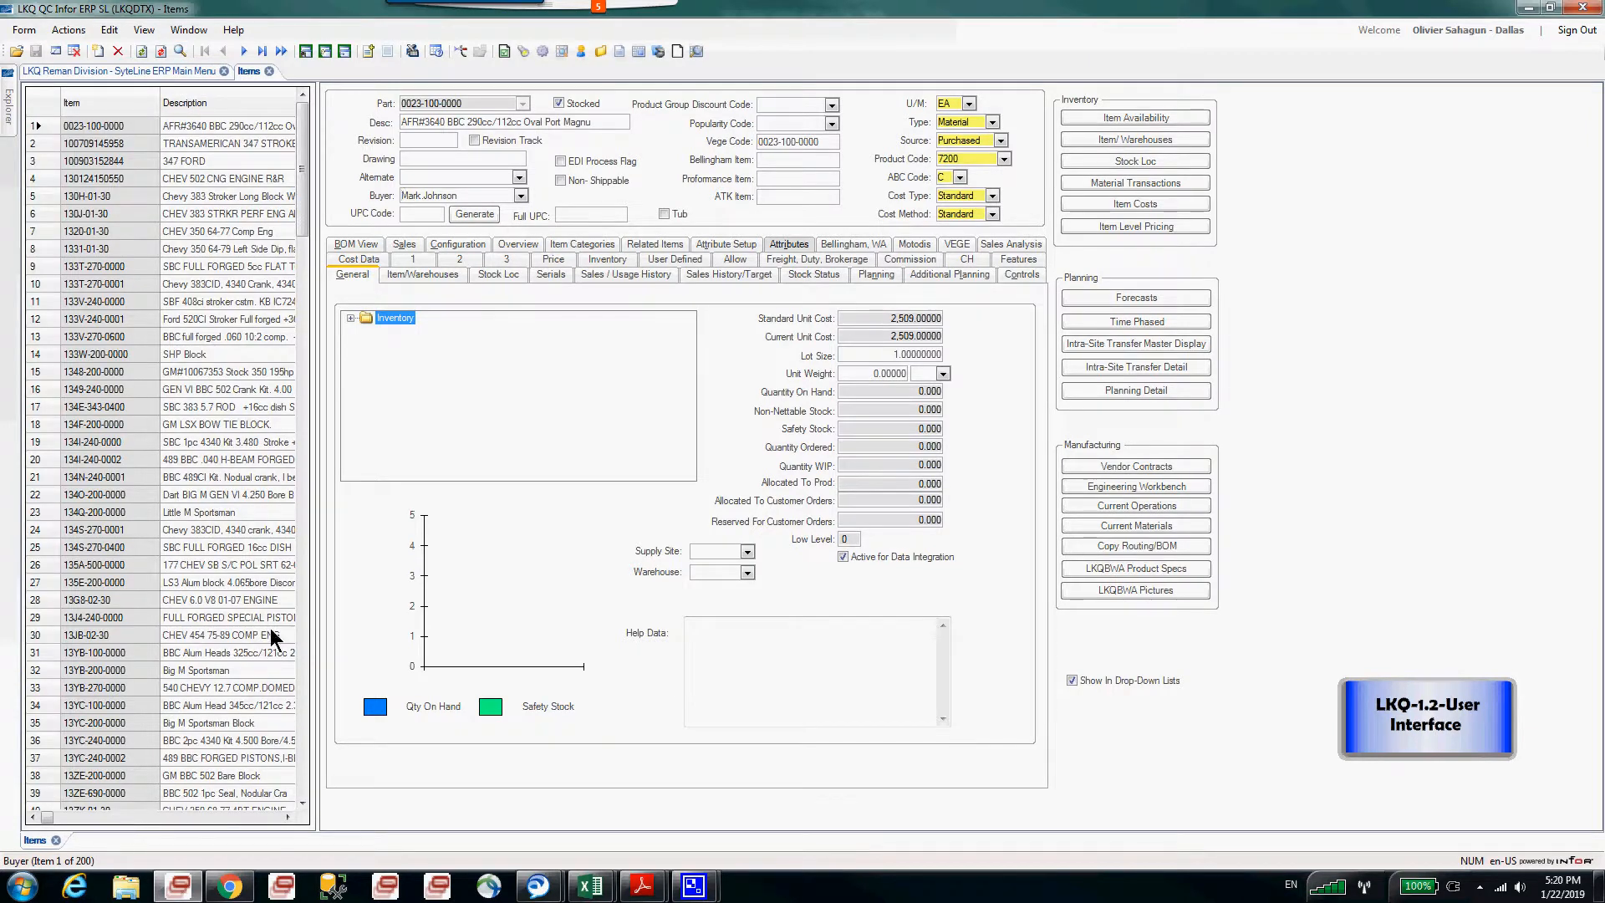
Set the data records cap to Retrieve all in the Runtime Behavior settings, and close the settings
left_click(144, 31)
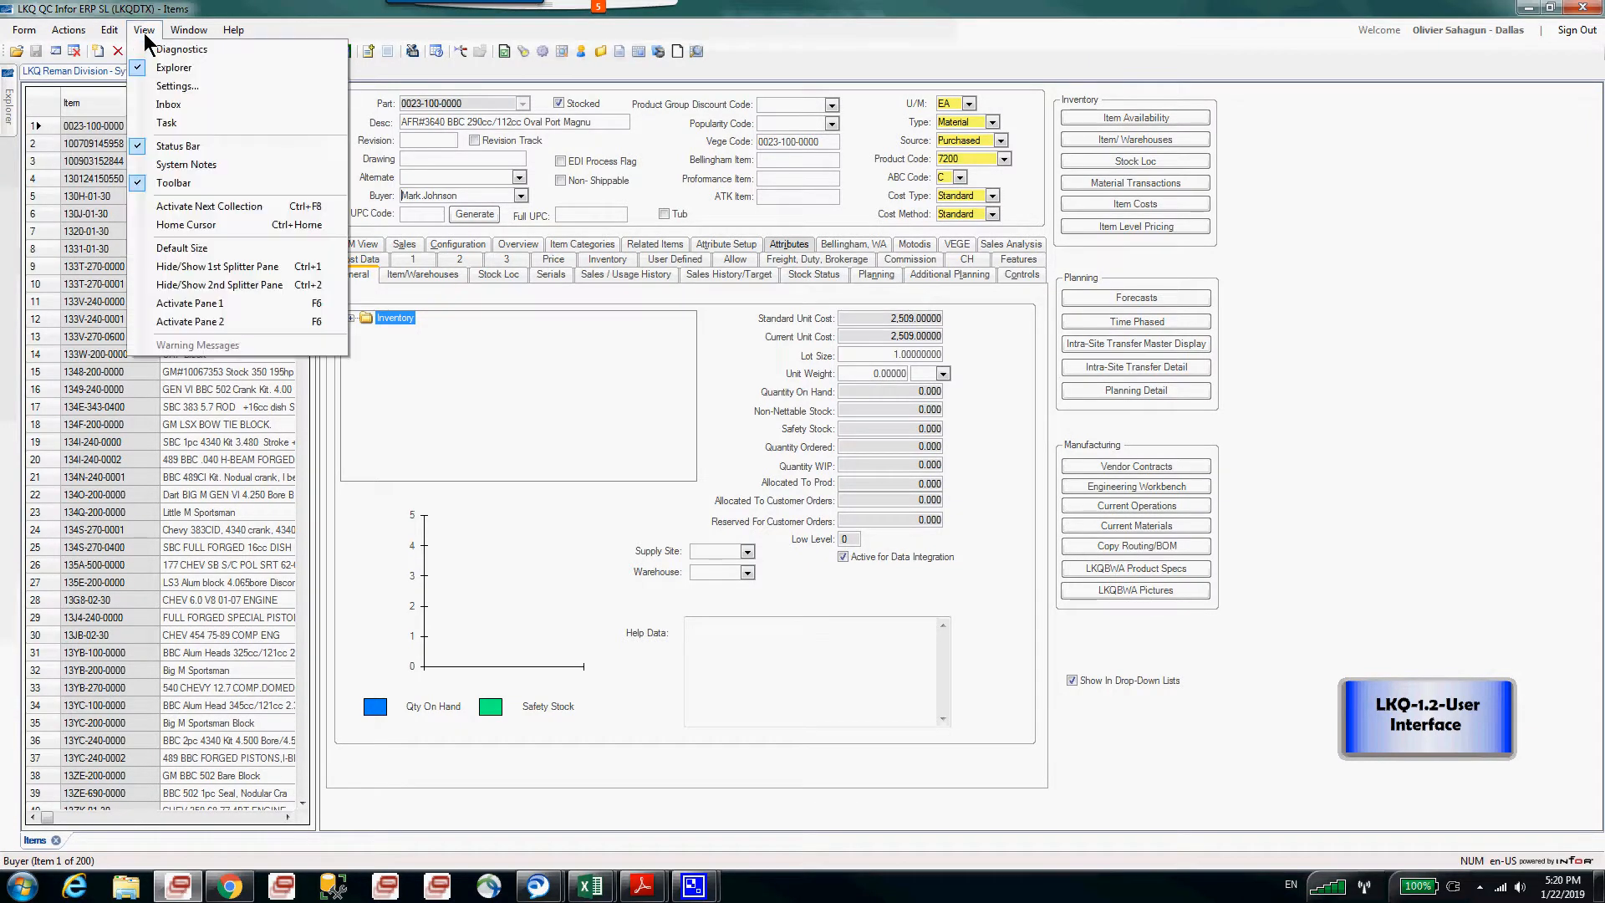
left_click(170, 82)
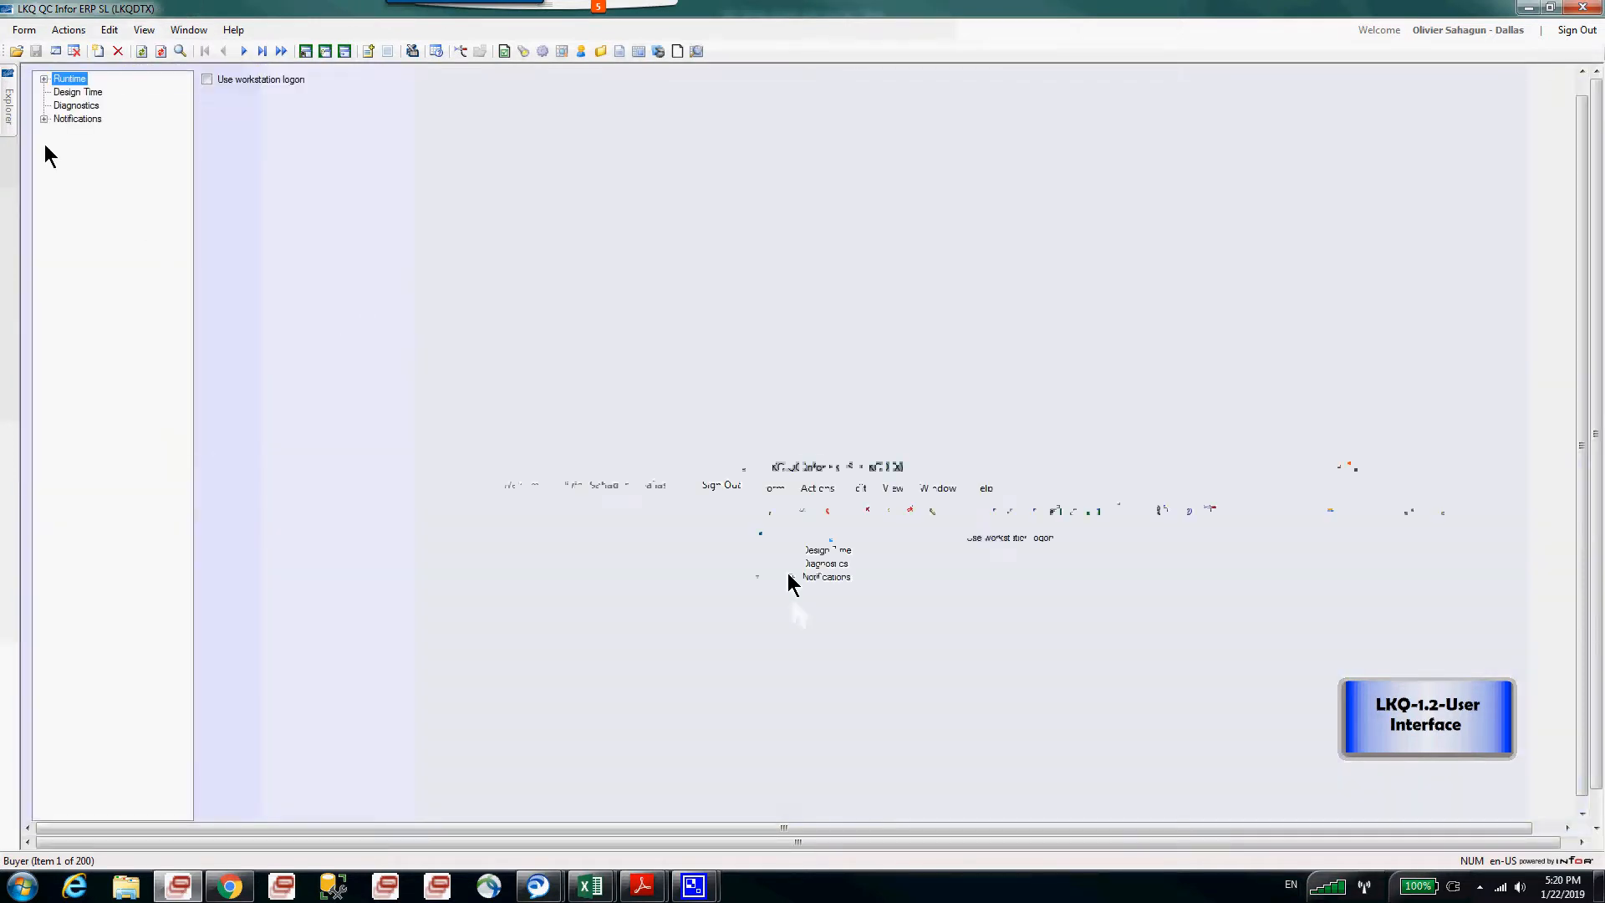
left_click(44, 79)
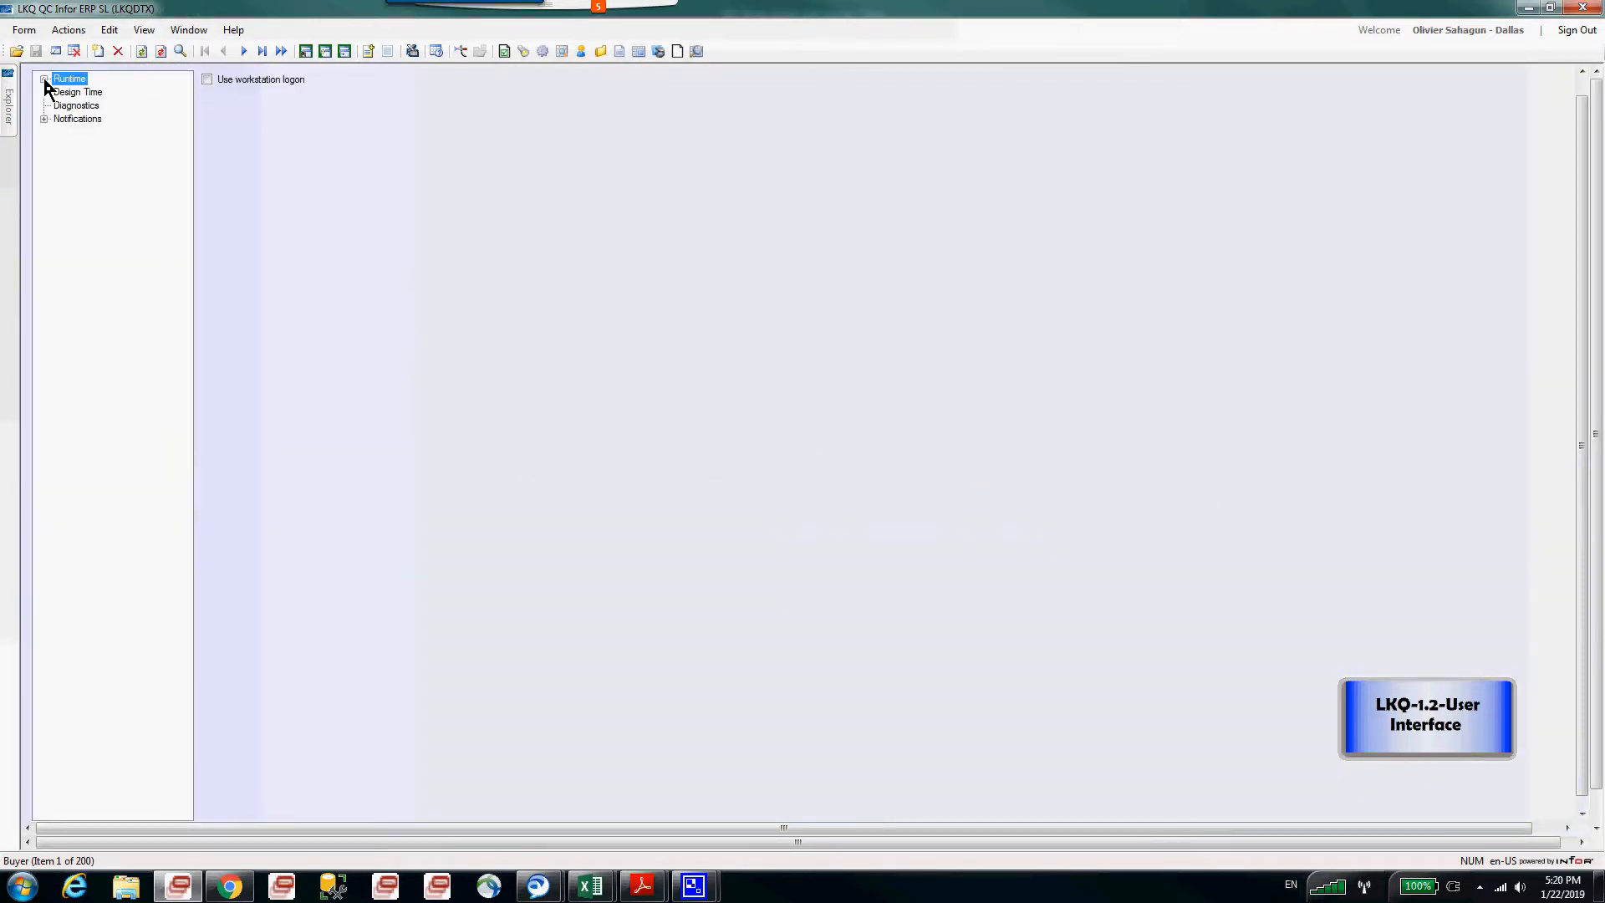
left_click(87, 105)
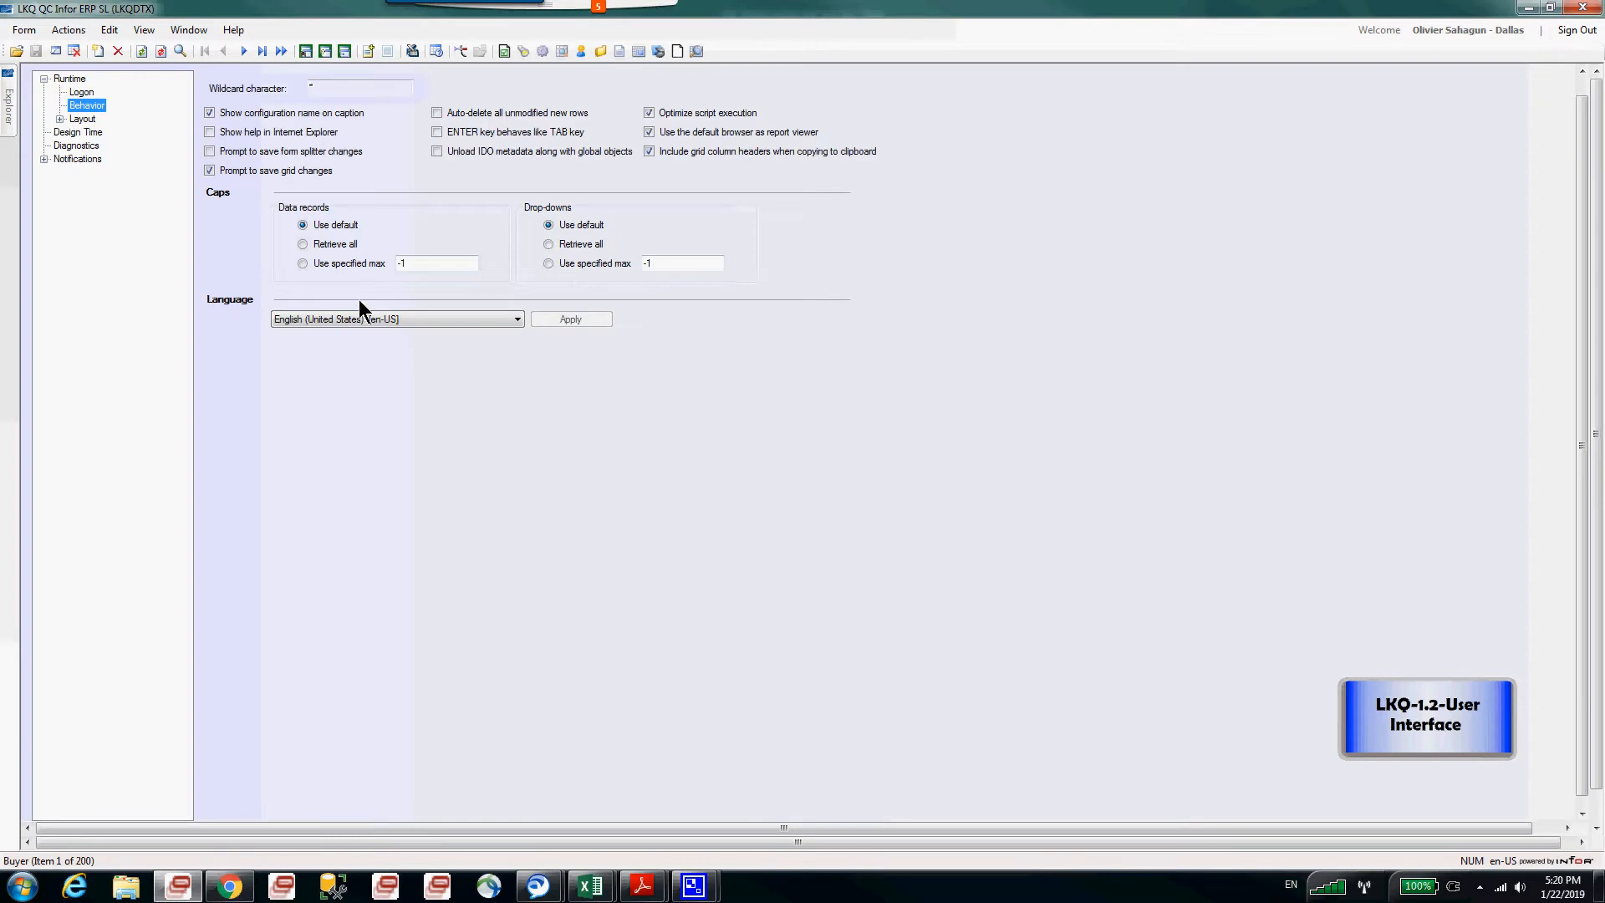
left_click(321, 246)
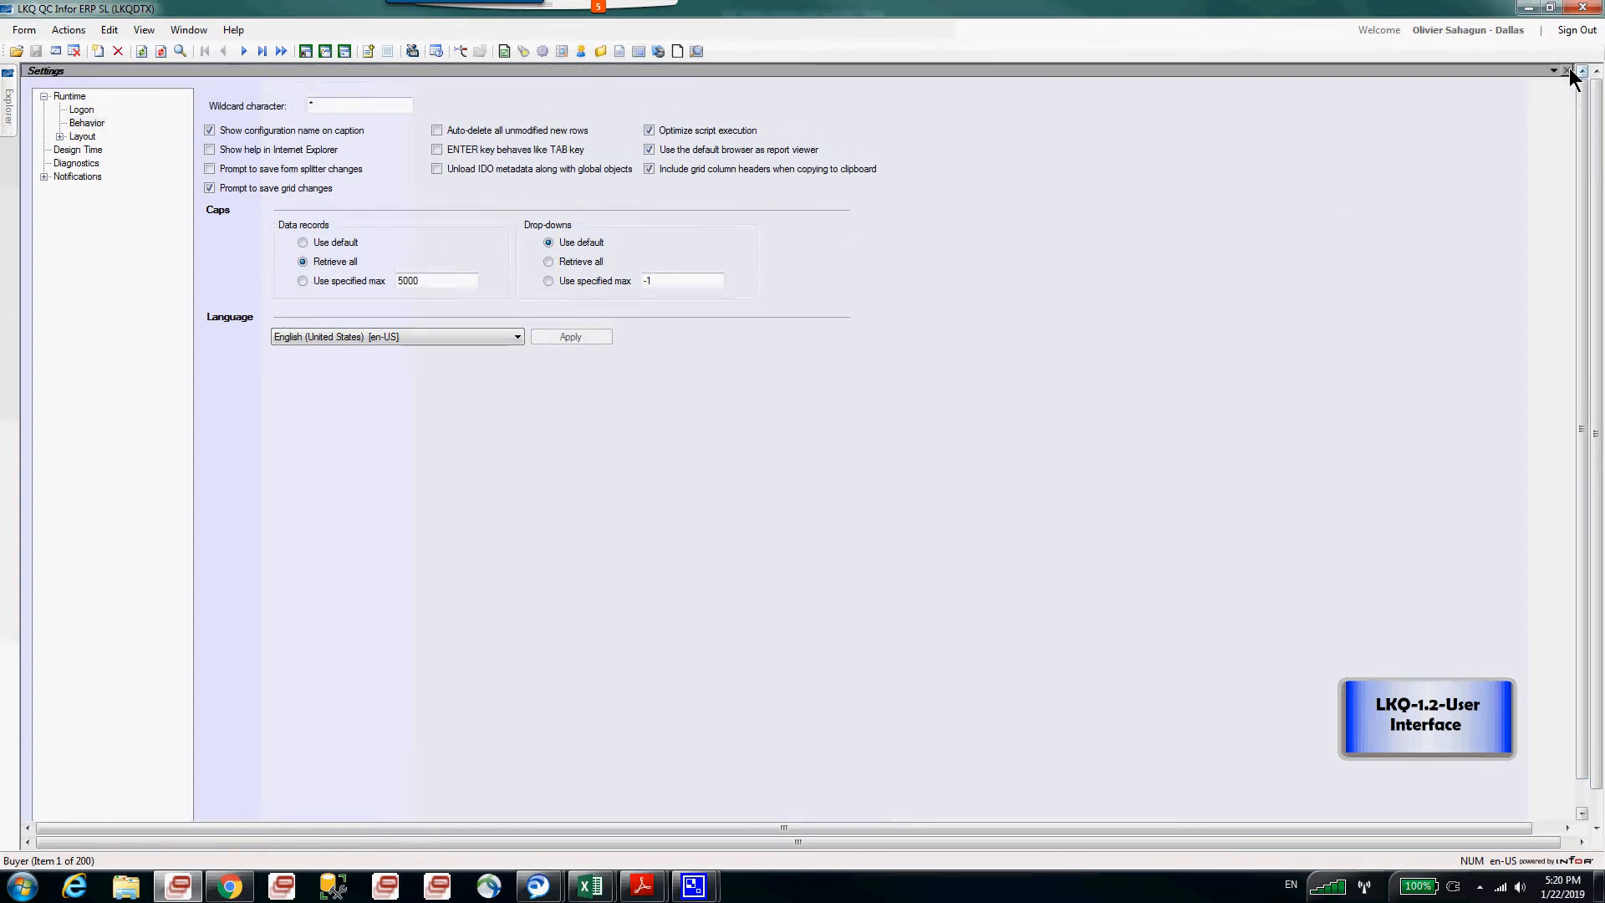
left_click(1577, 77)
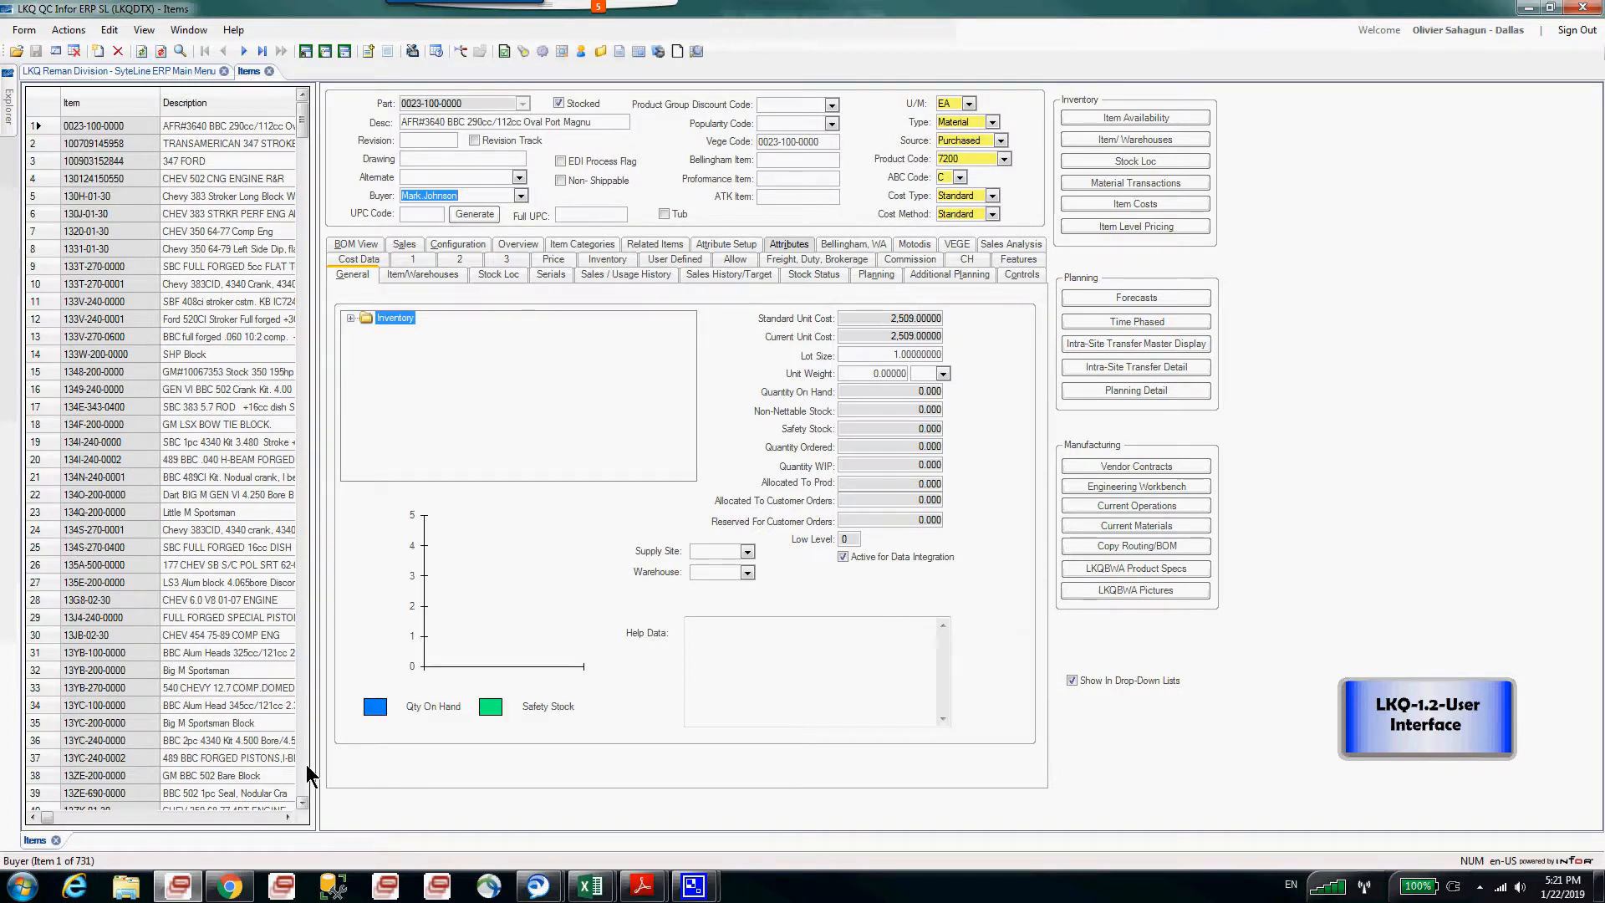
Add a product code criterion matching codes that start with 72 to the existing filter and run it
left_click(180, 54)
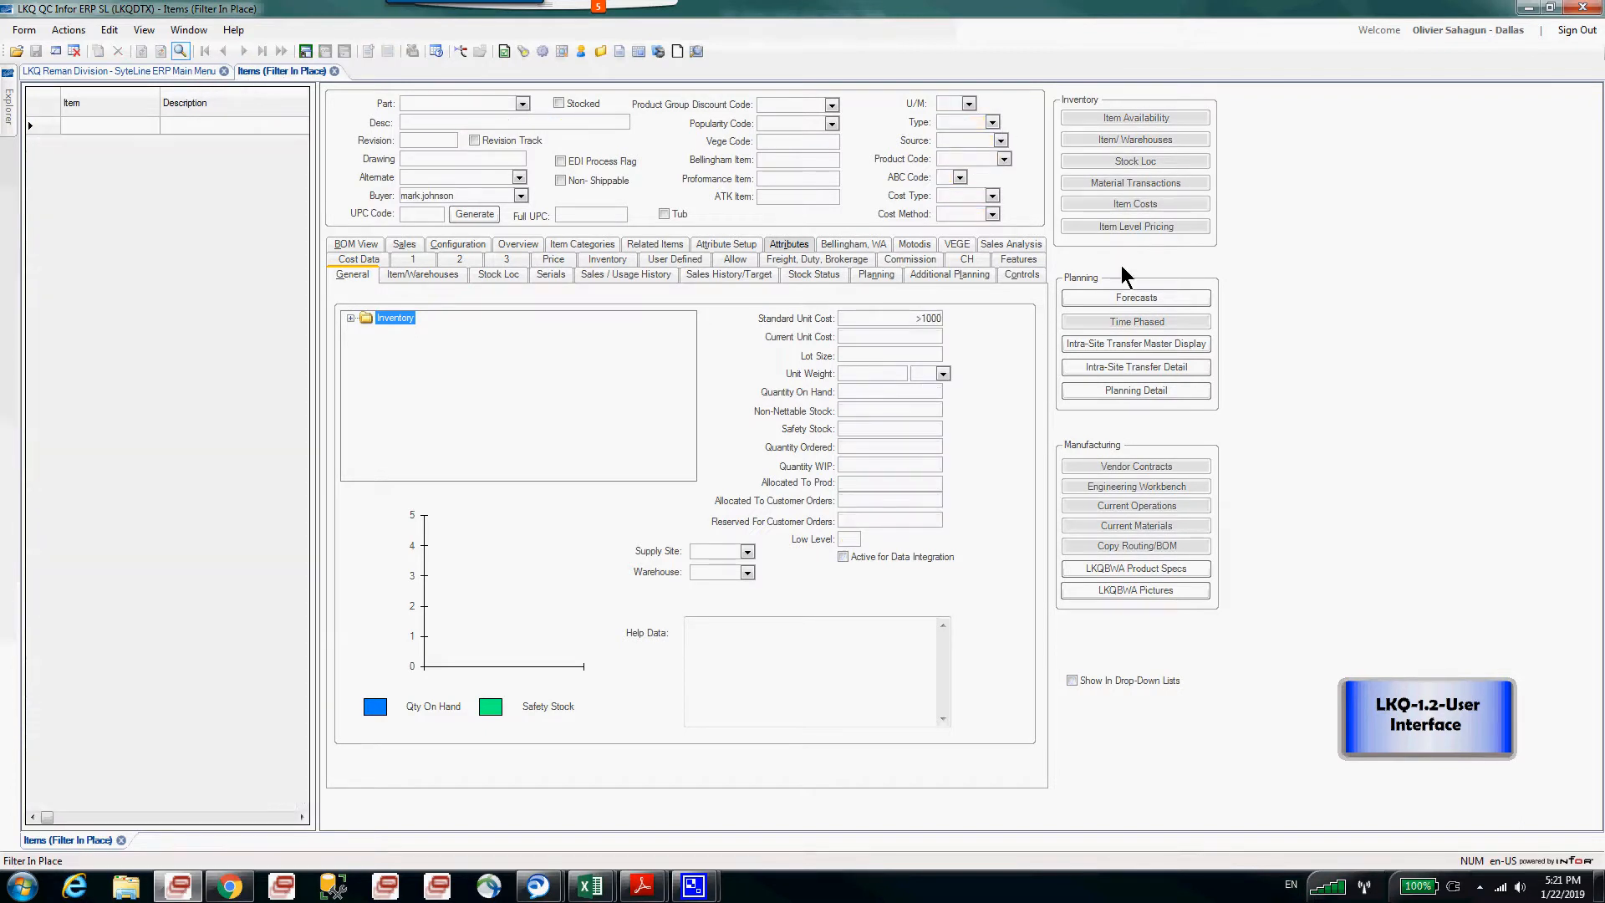
type("72")
type("\"")
left_click(180, 51)
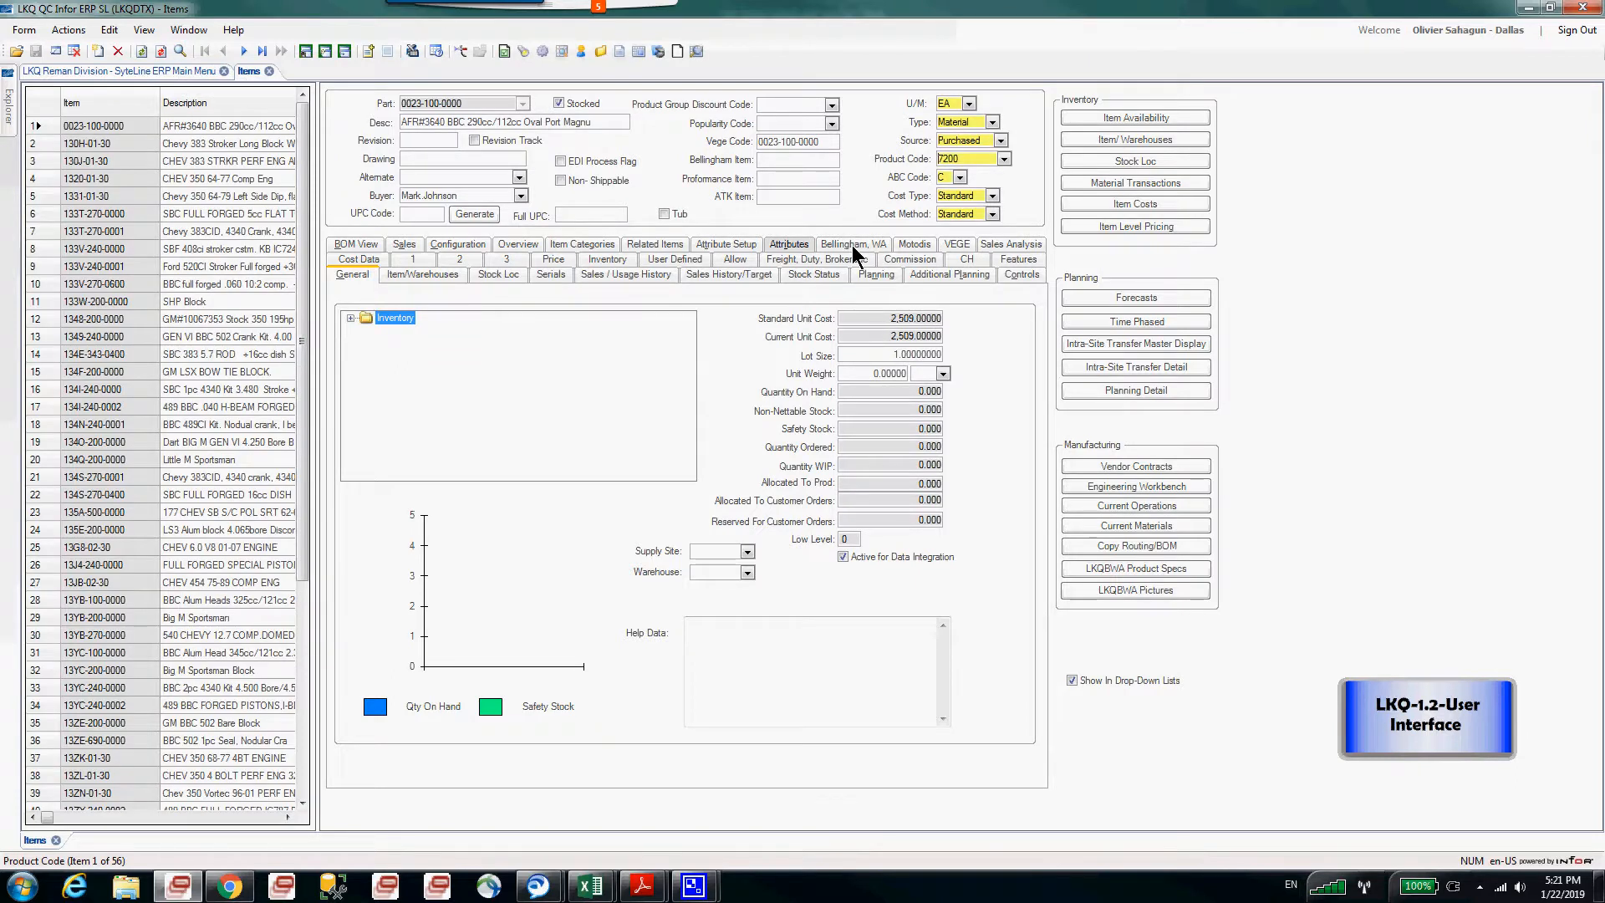
Expand the items grid to full width and export it to Excel matching the grid's column sequence, opening the exported file
key("ctrl+u")
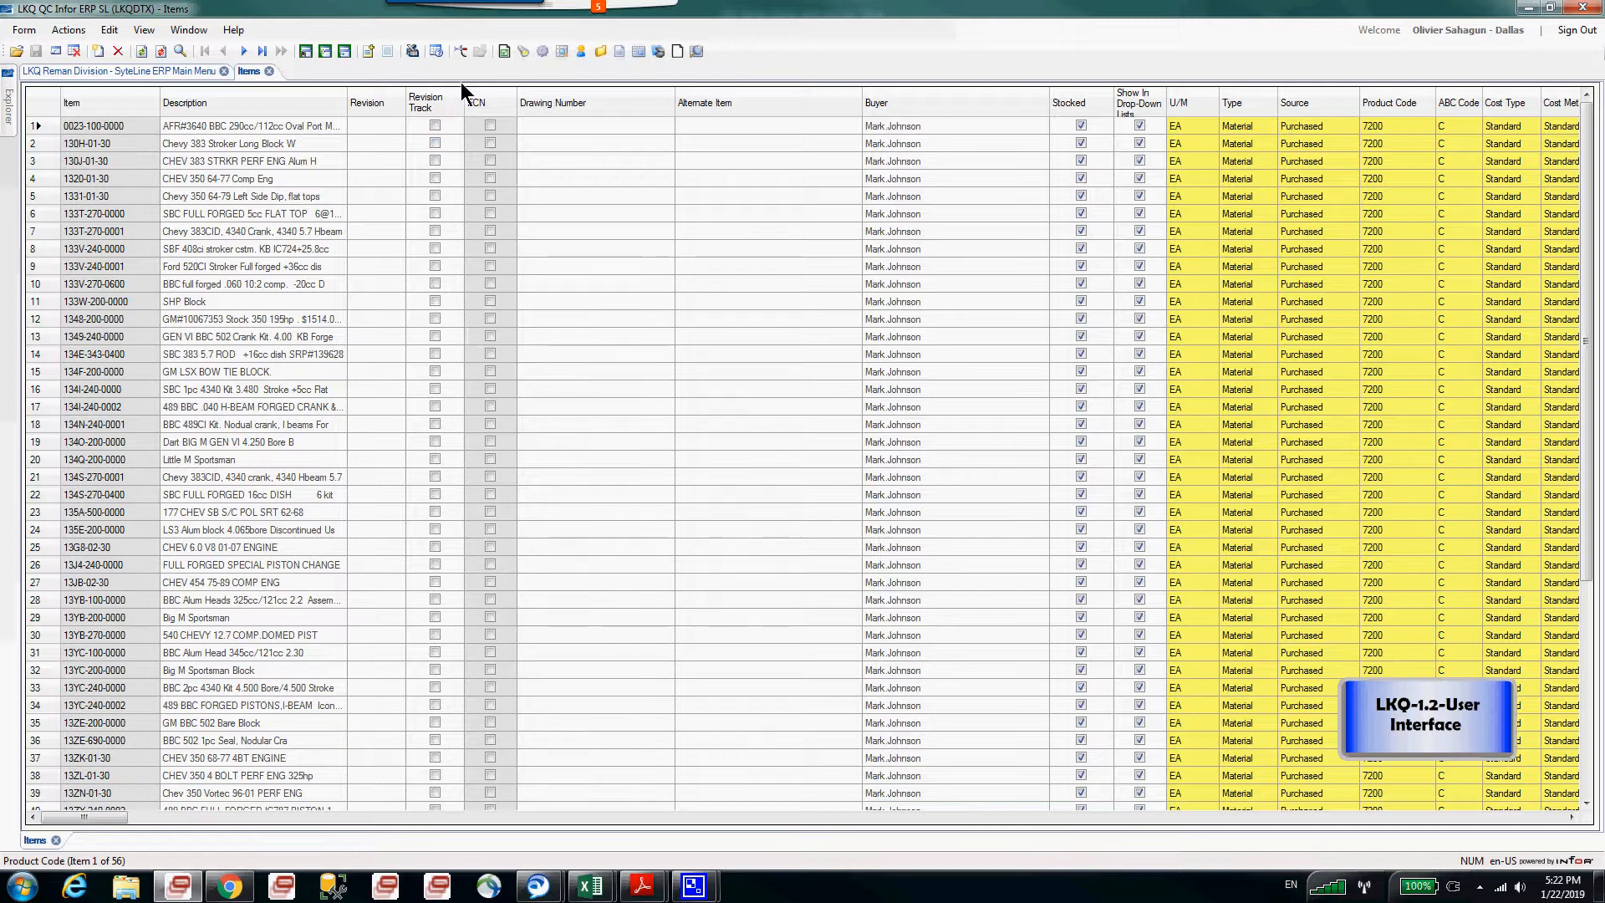
left_click(413, 53)
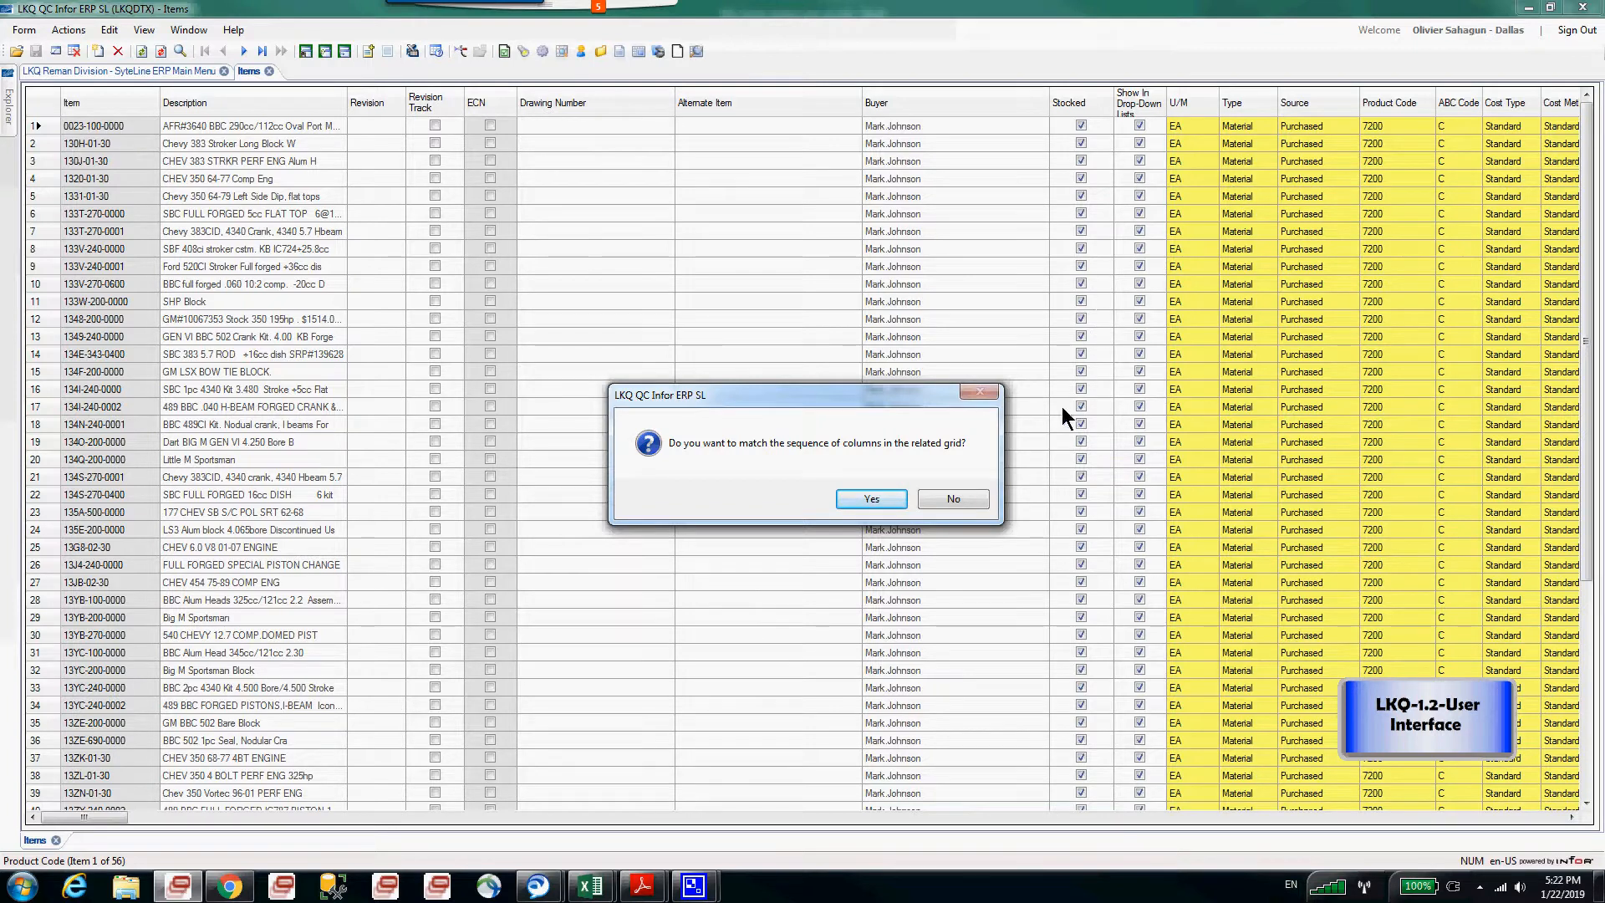
left_click(874, 498)
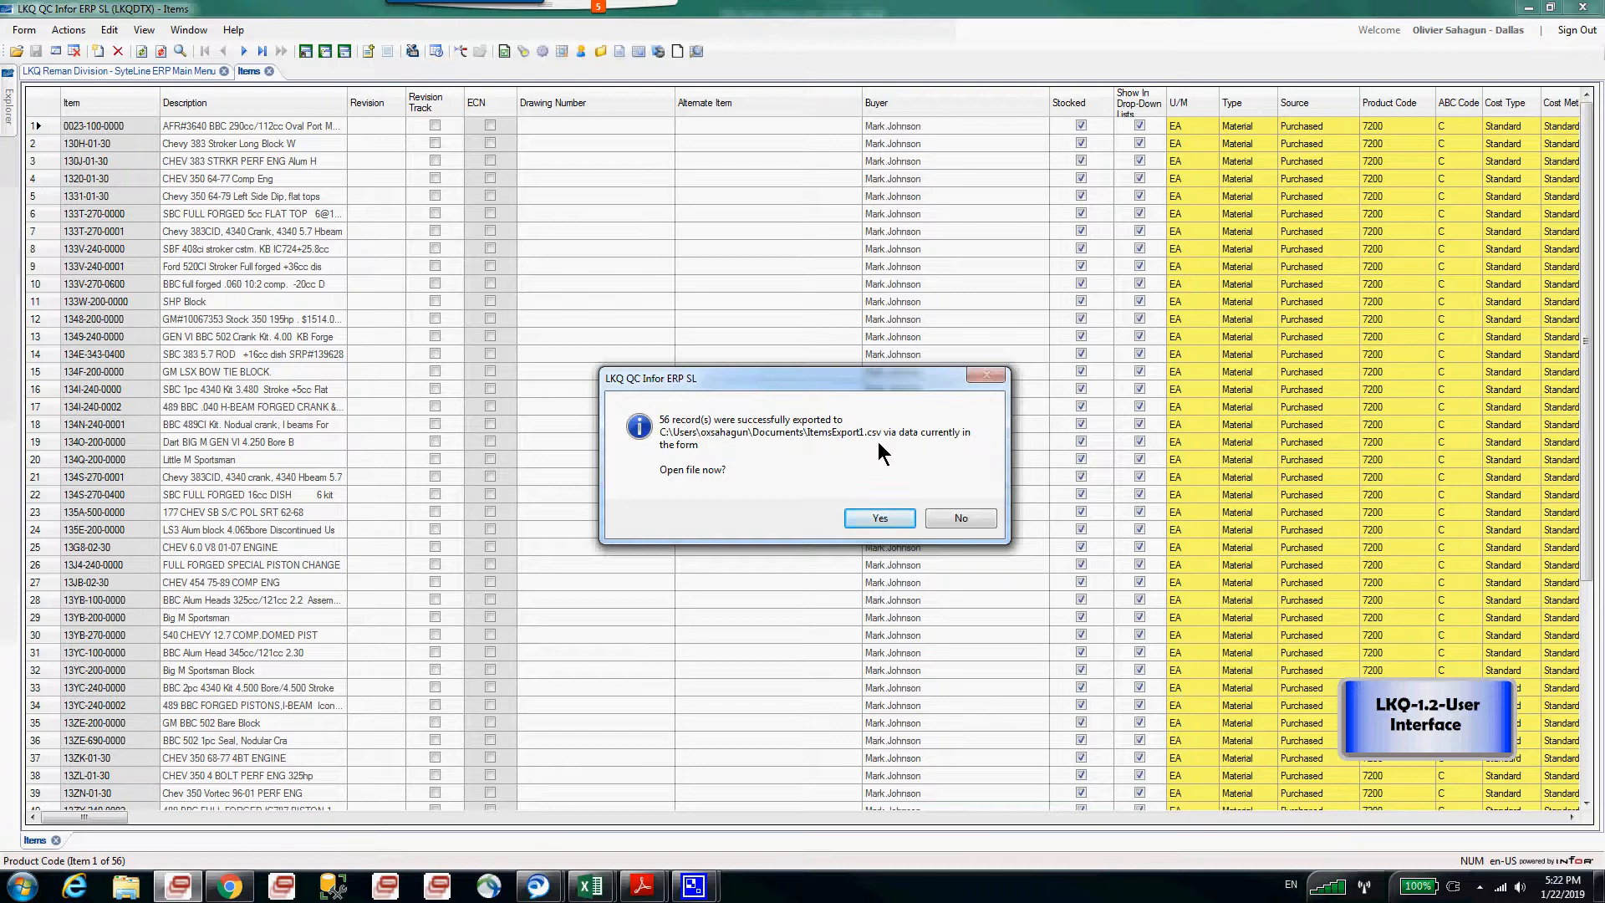
left_click(879, 515)
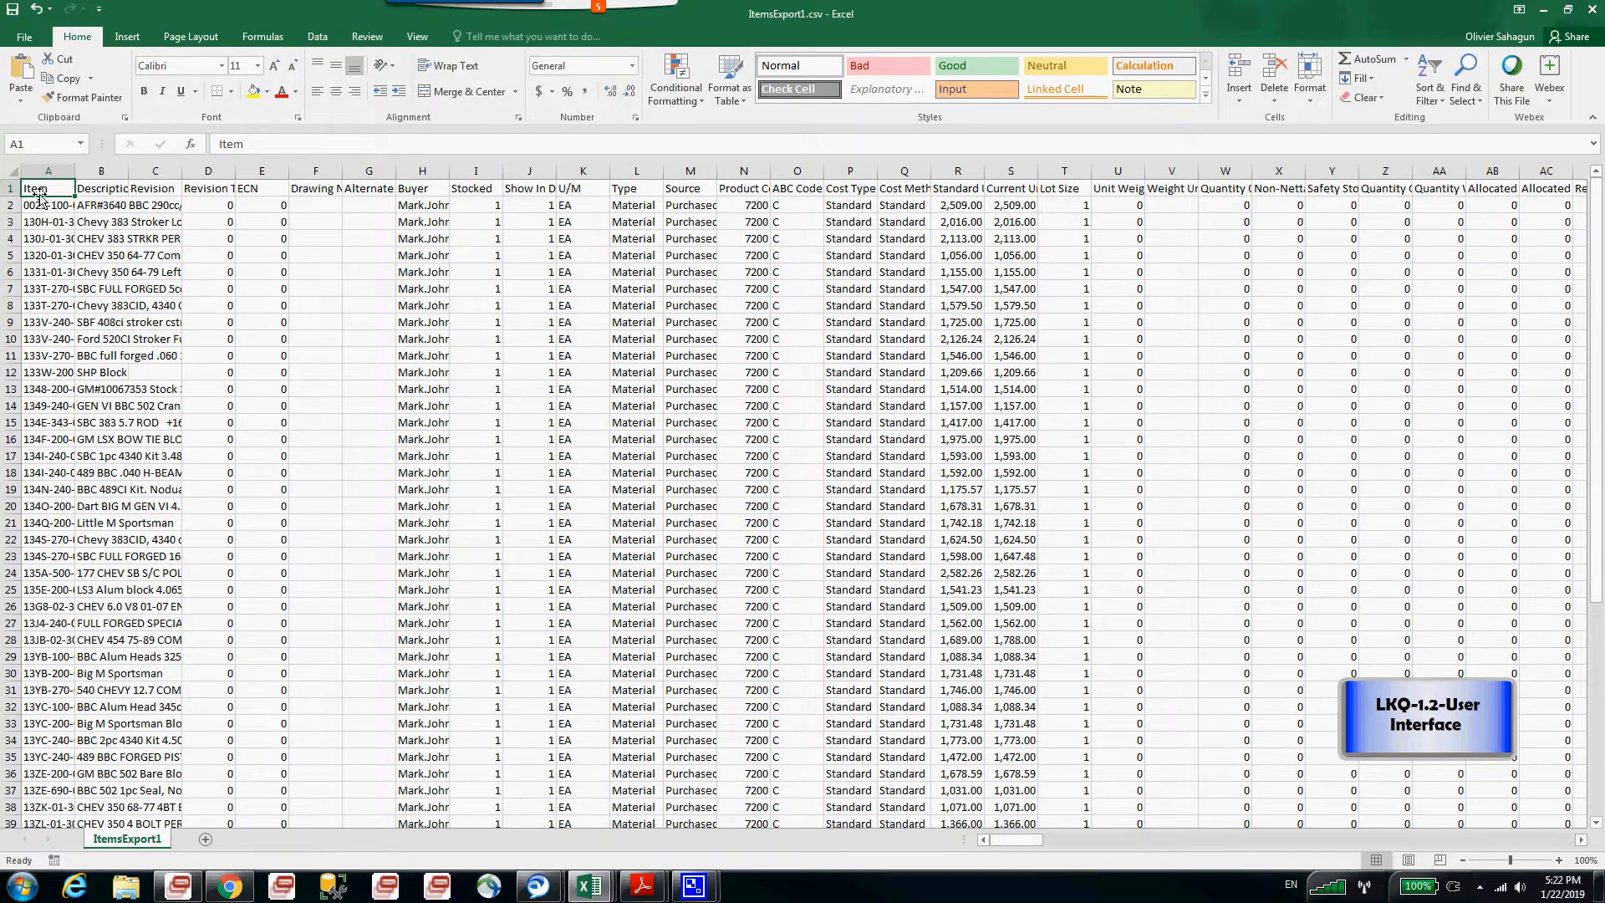
Examine the header row of ItemsExport1.csv from first to last column, then close the file and return to the Infor ERP Items form
left_click(17, 171)
left_click(96, 205)
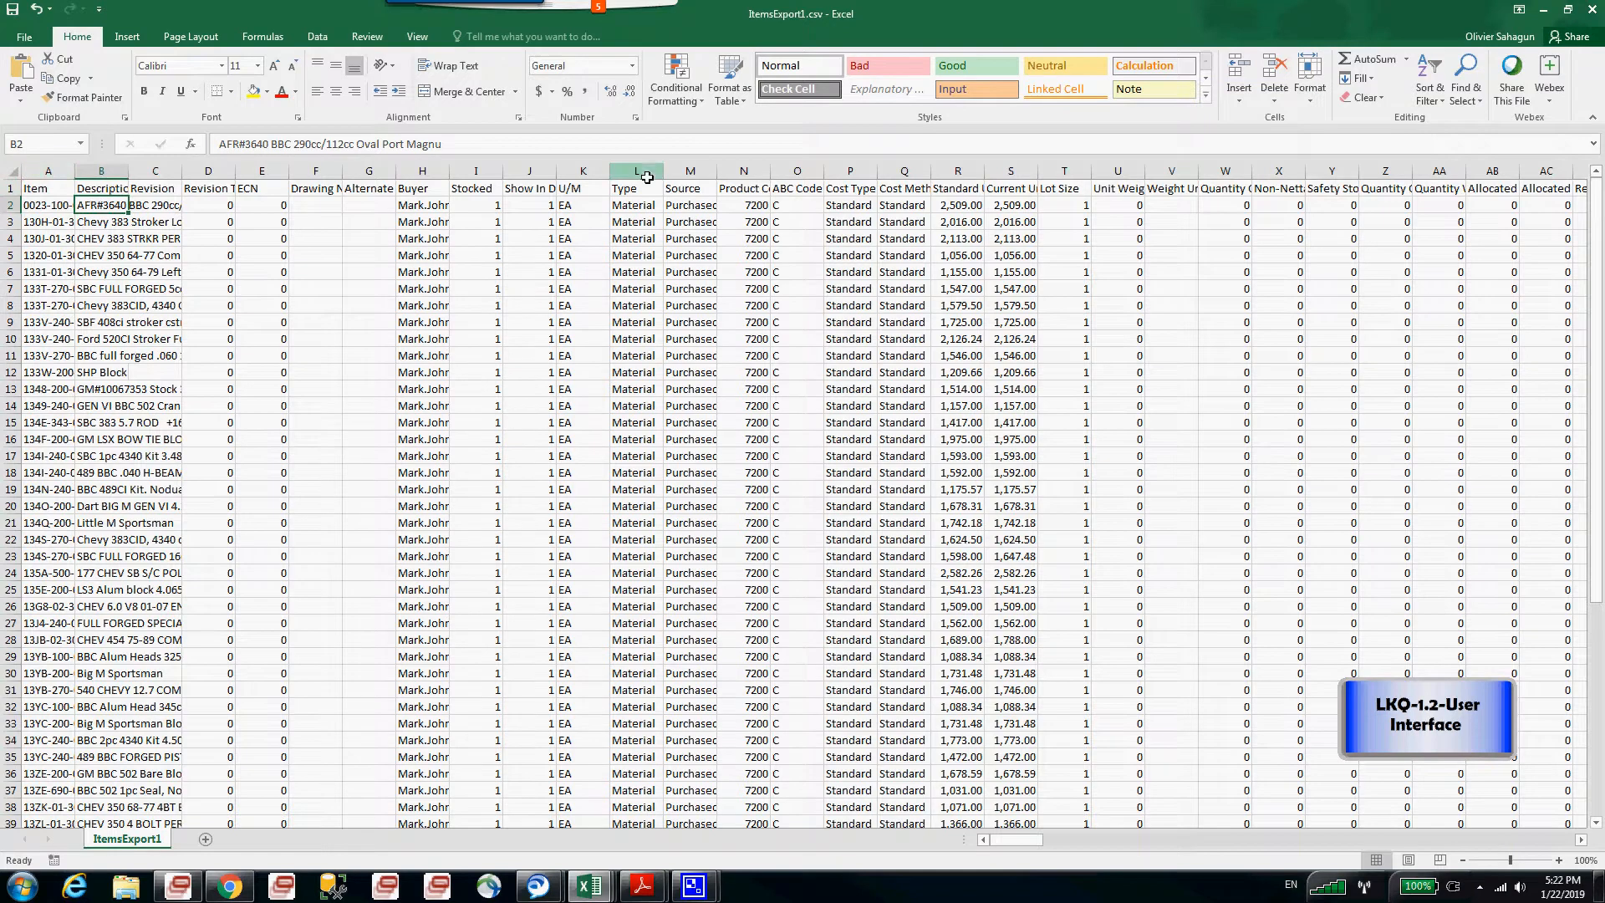
key("Up")
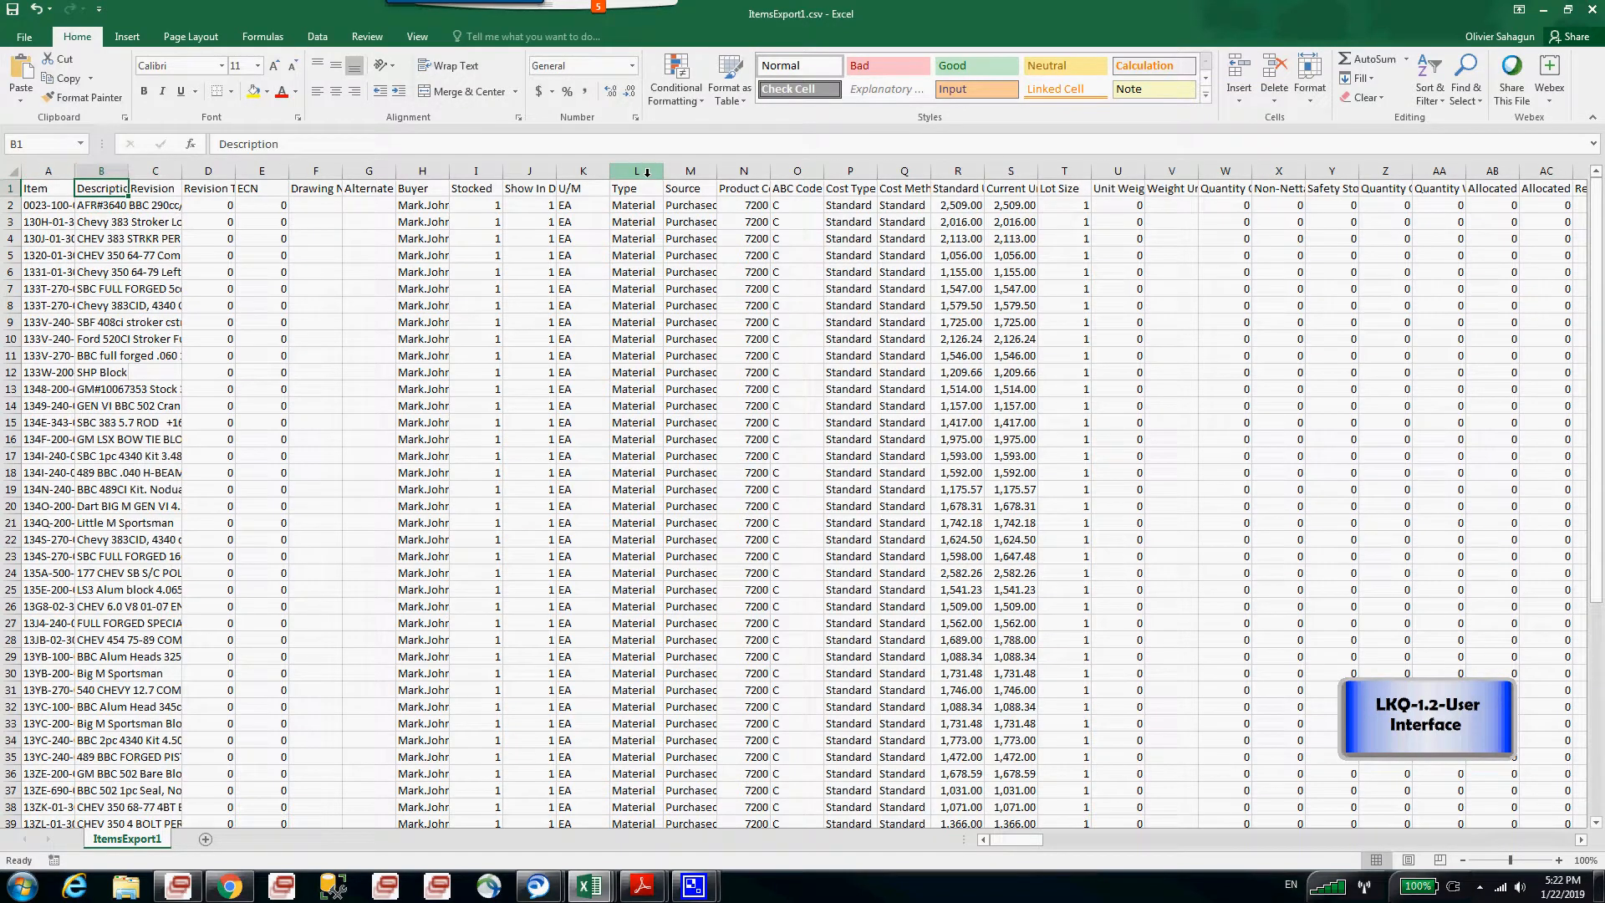
key("ctrl+Right")
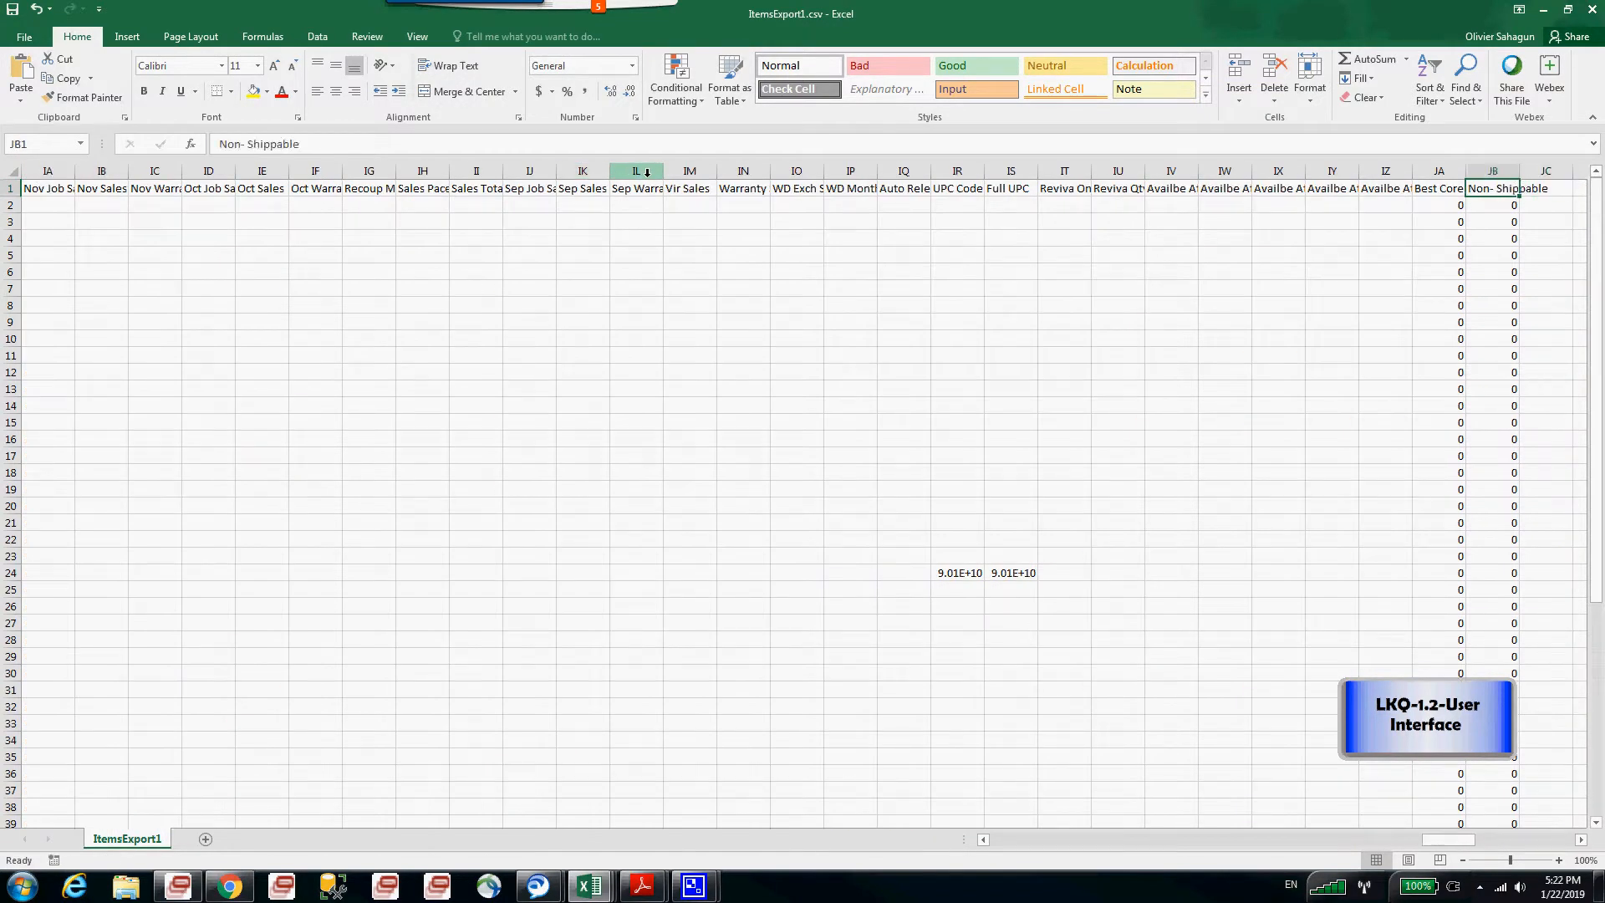
key("Left")
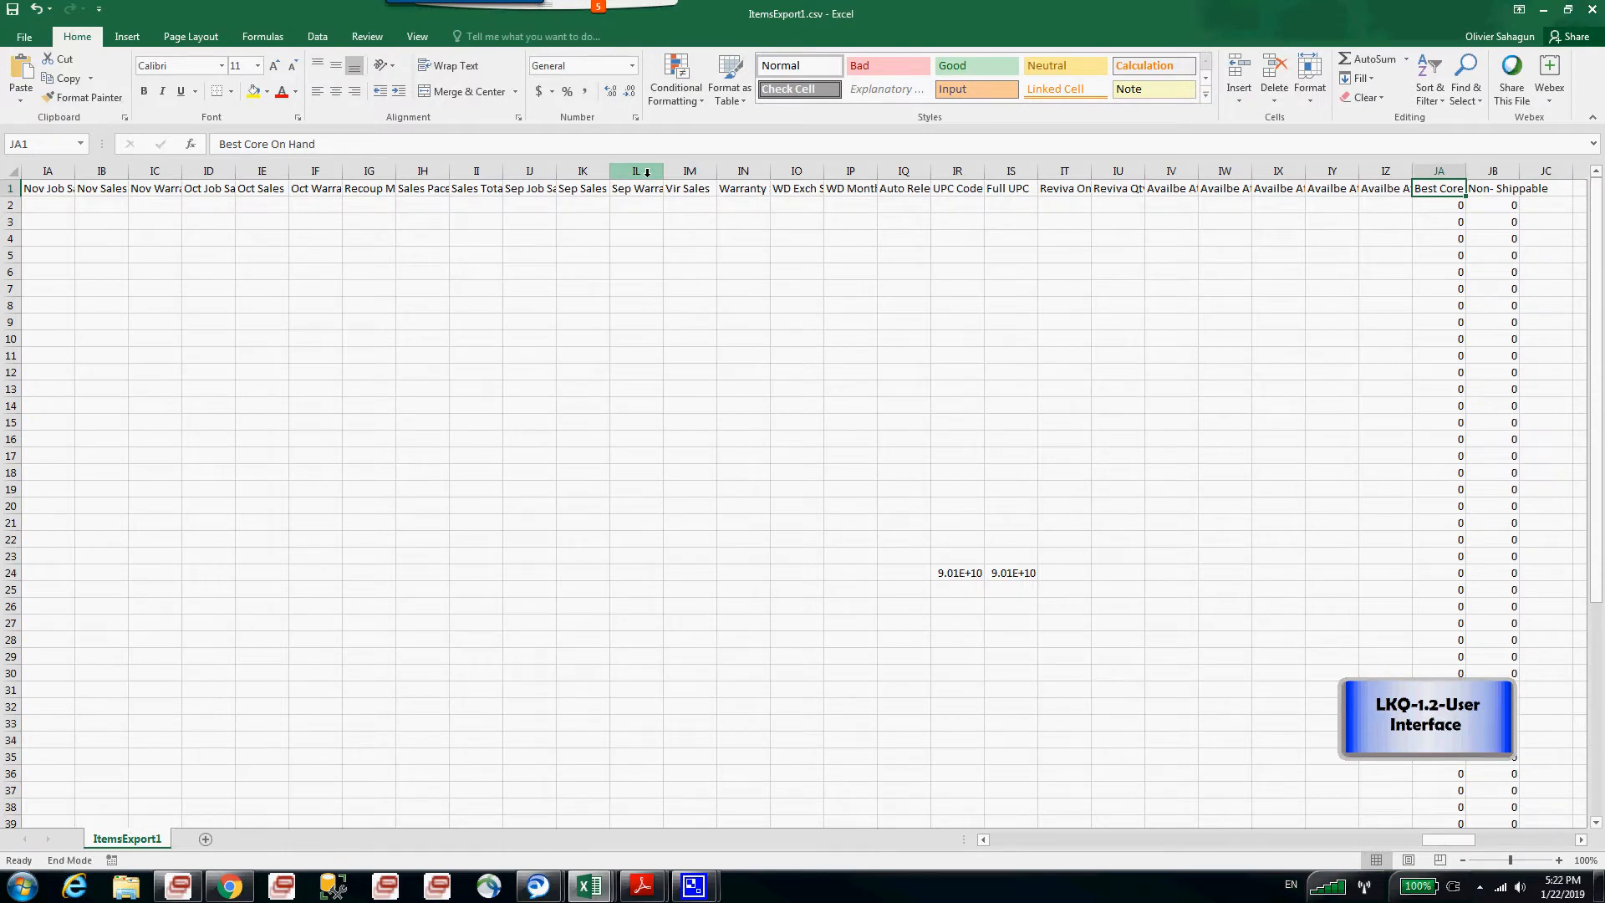
key("ctrl+Left")
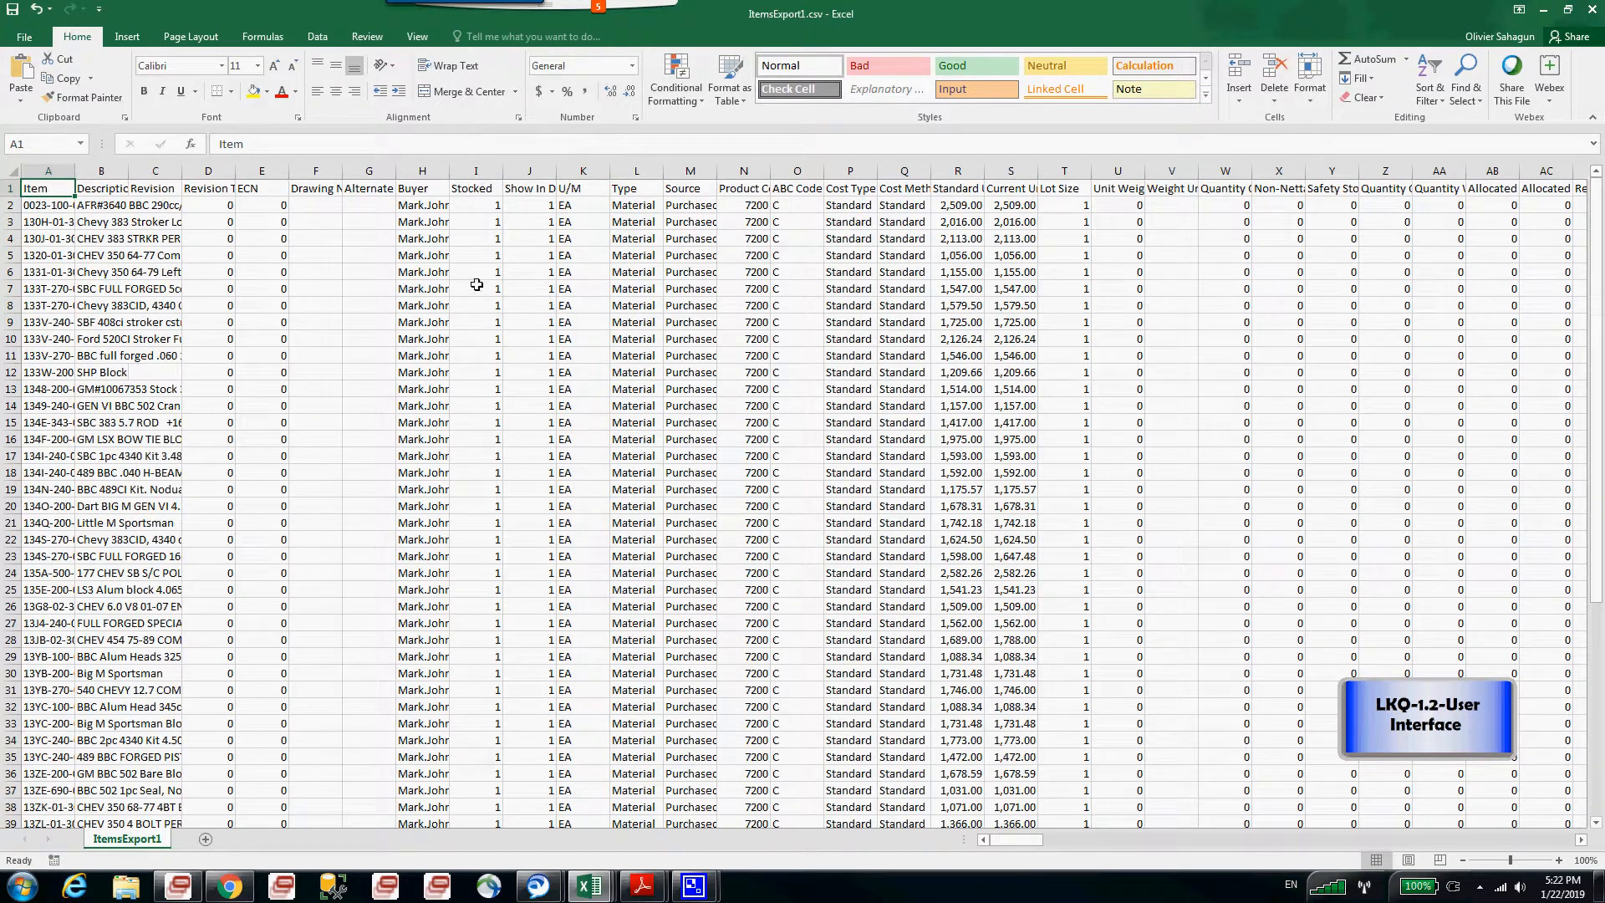
left_click(1591, 12)
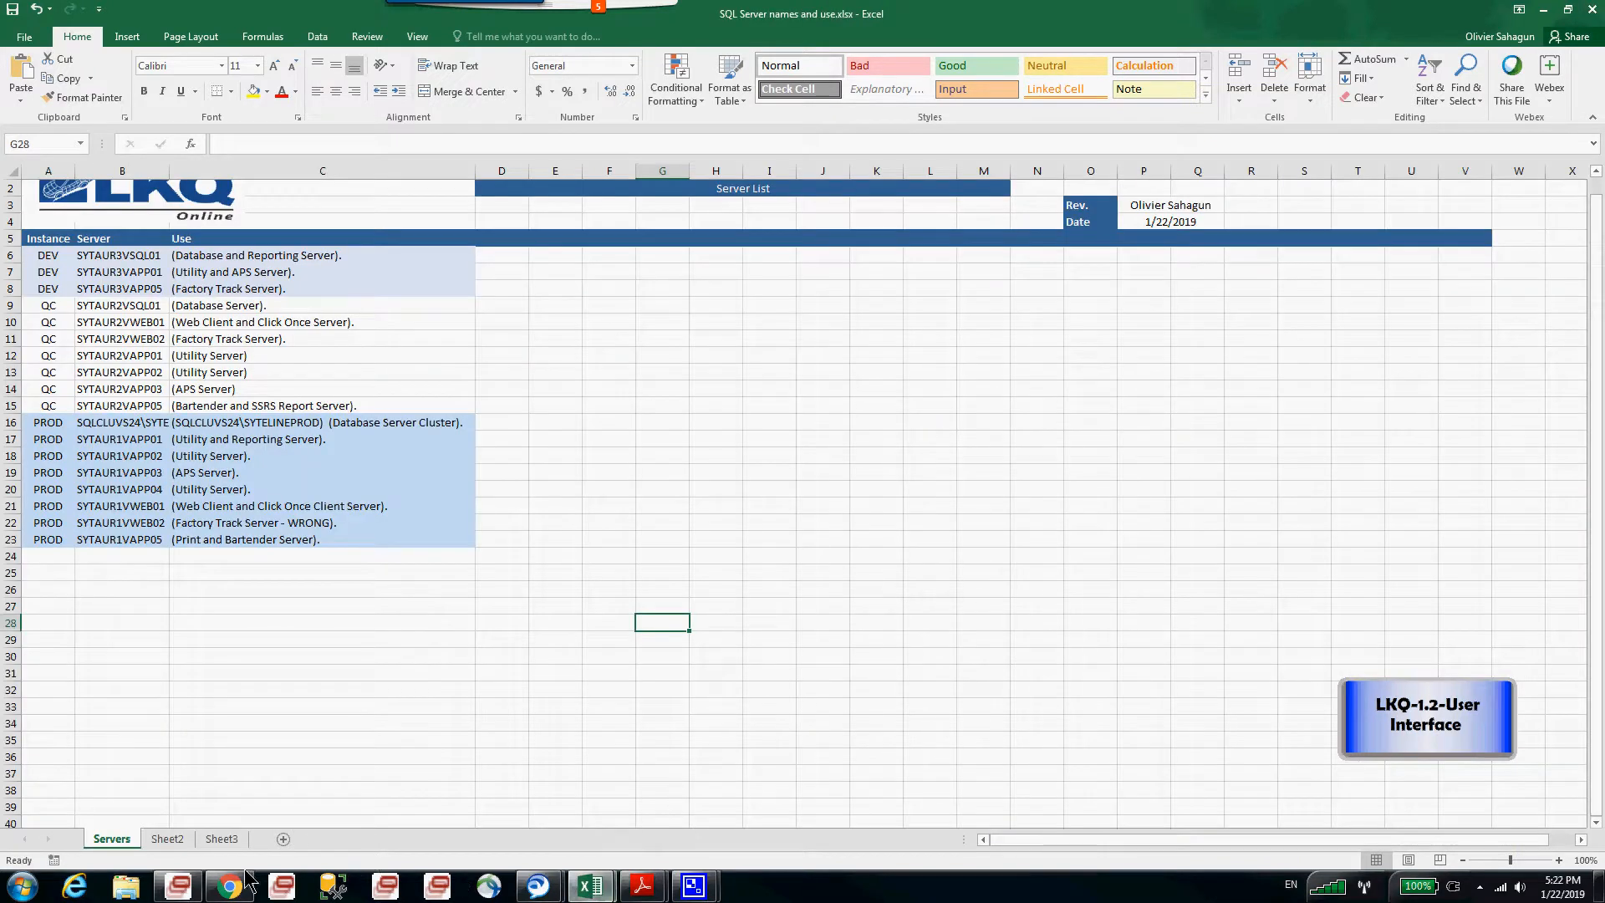
left_click(178, 886)
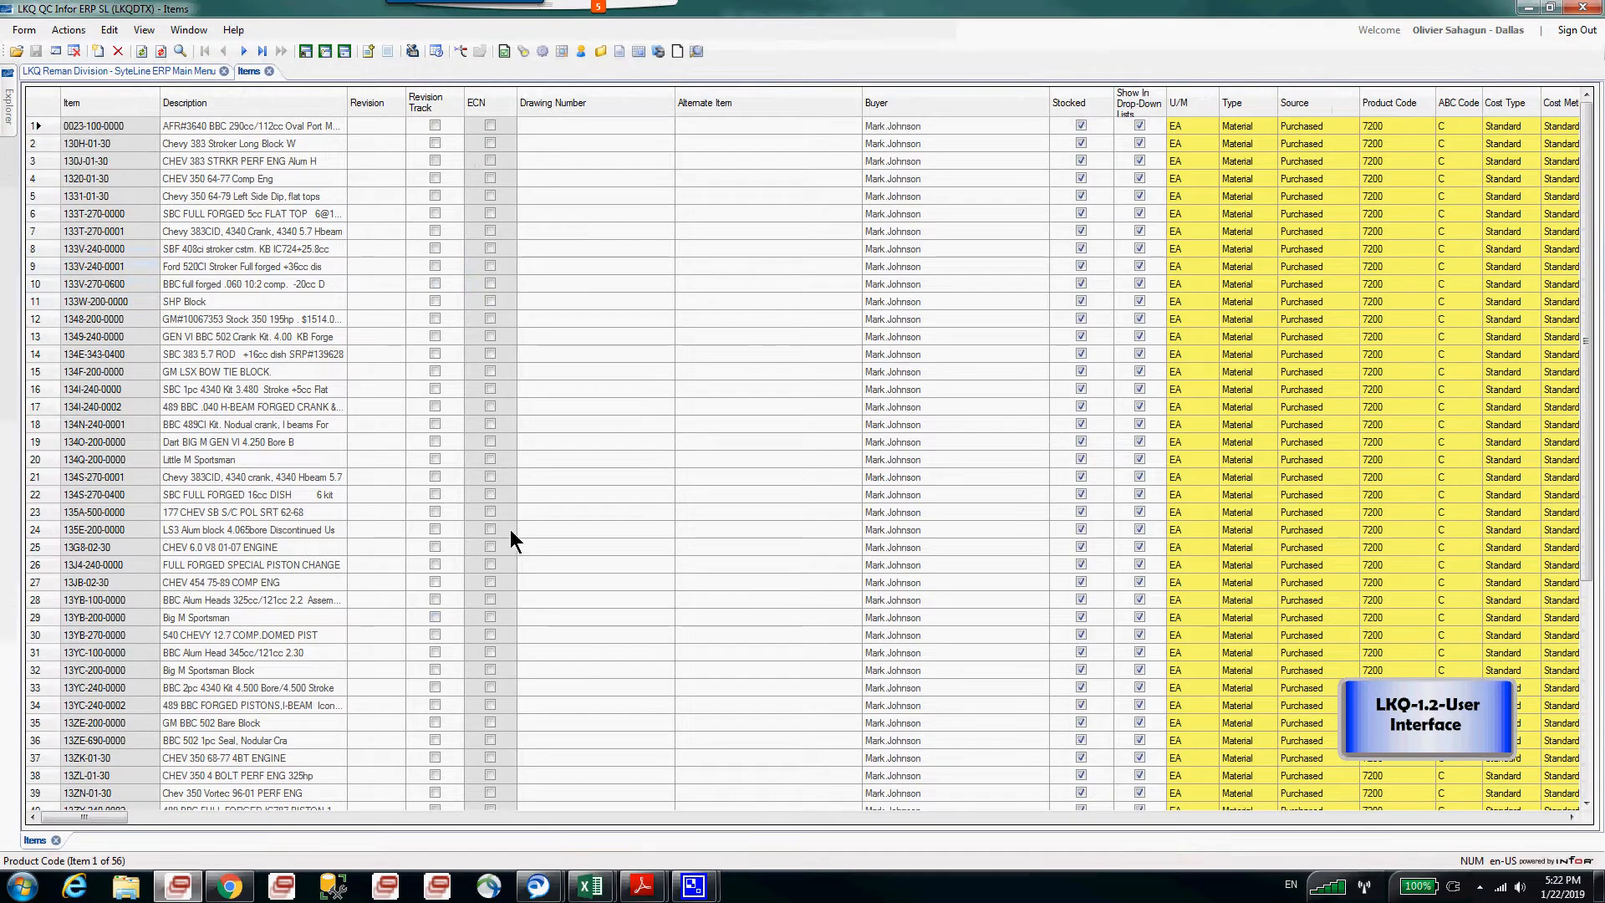
Open the column visibility settings of the items grid and hide all columns
right_click(47, 99)
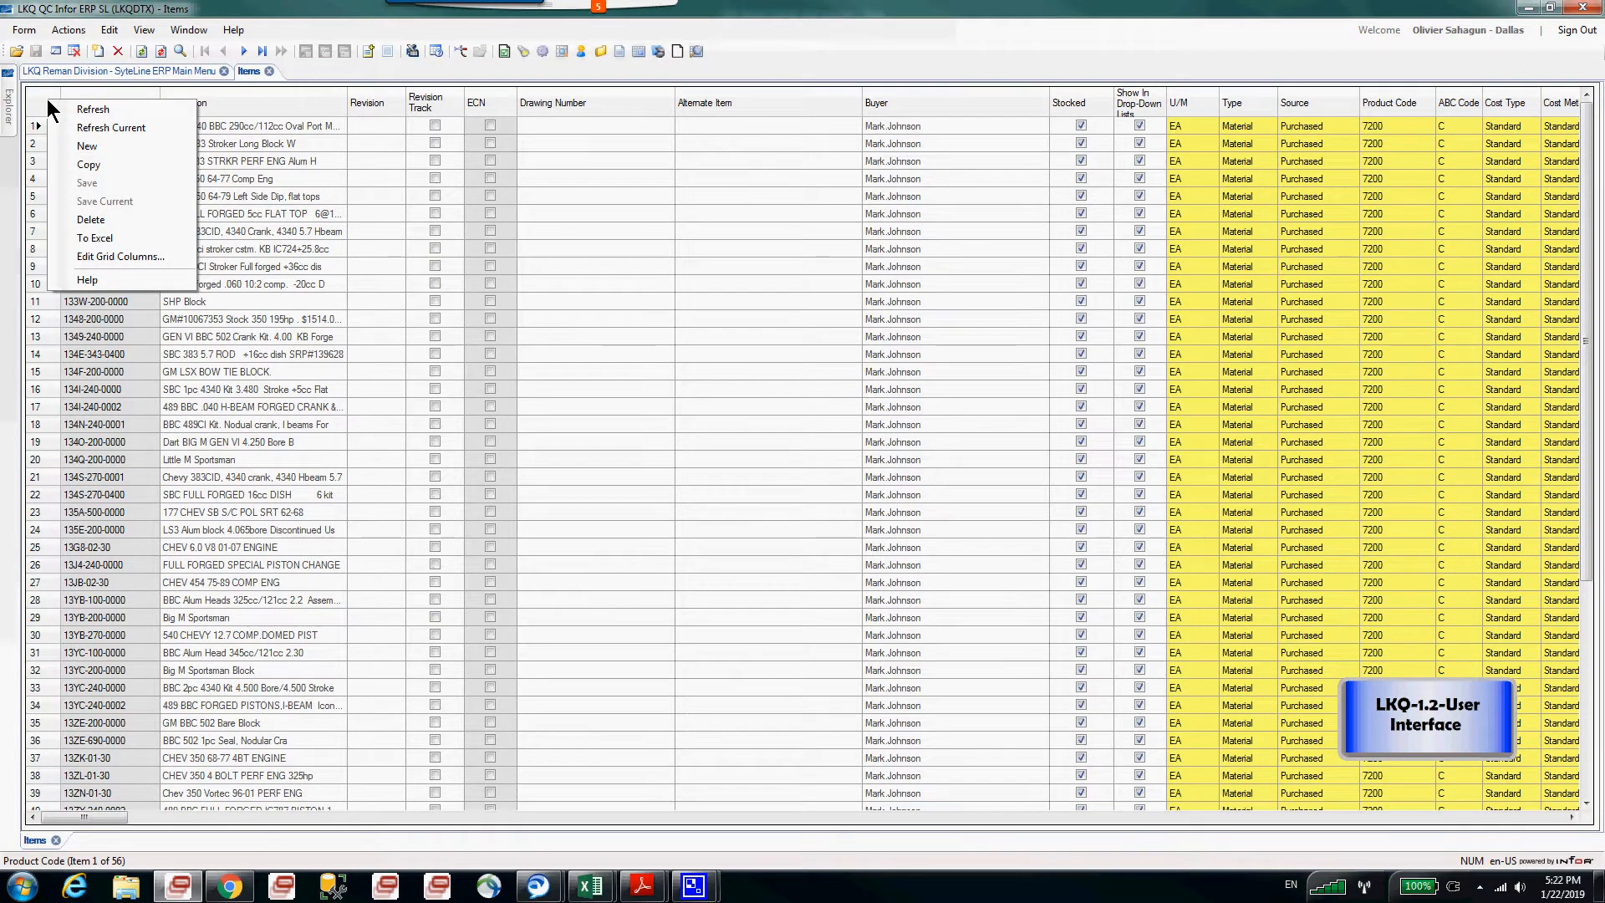
left_click(125, 256)
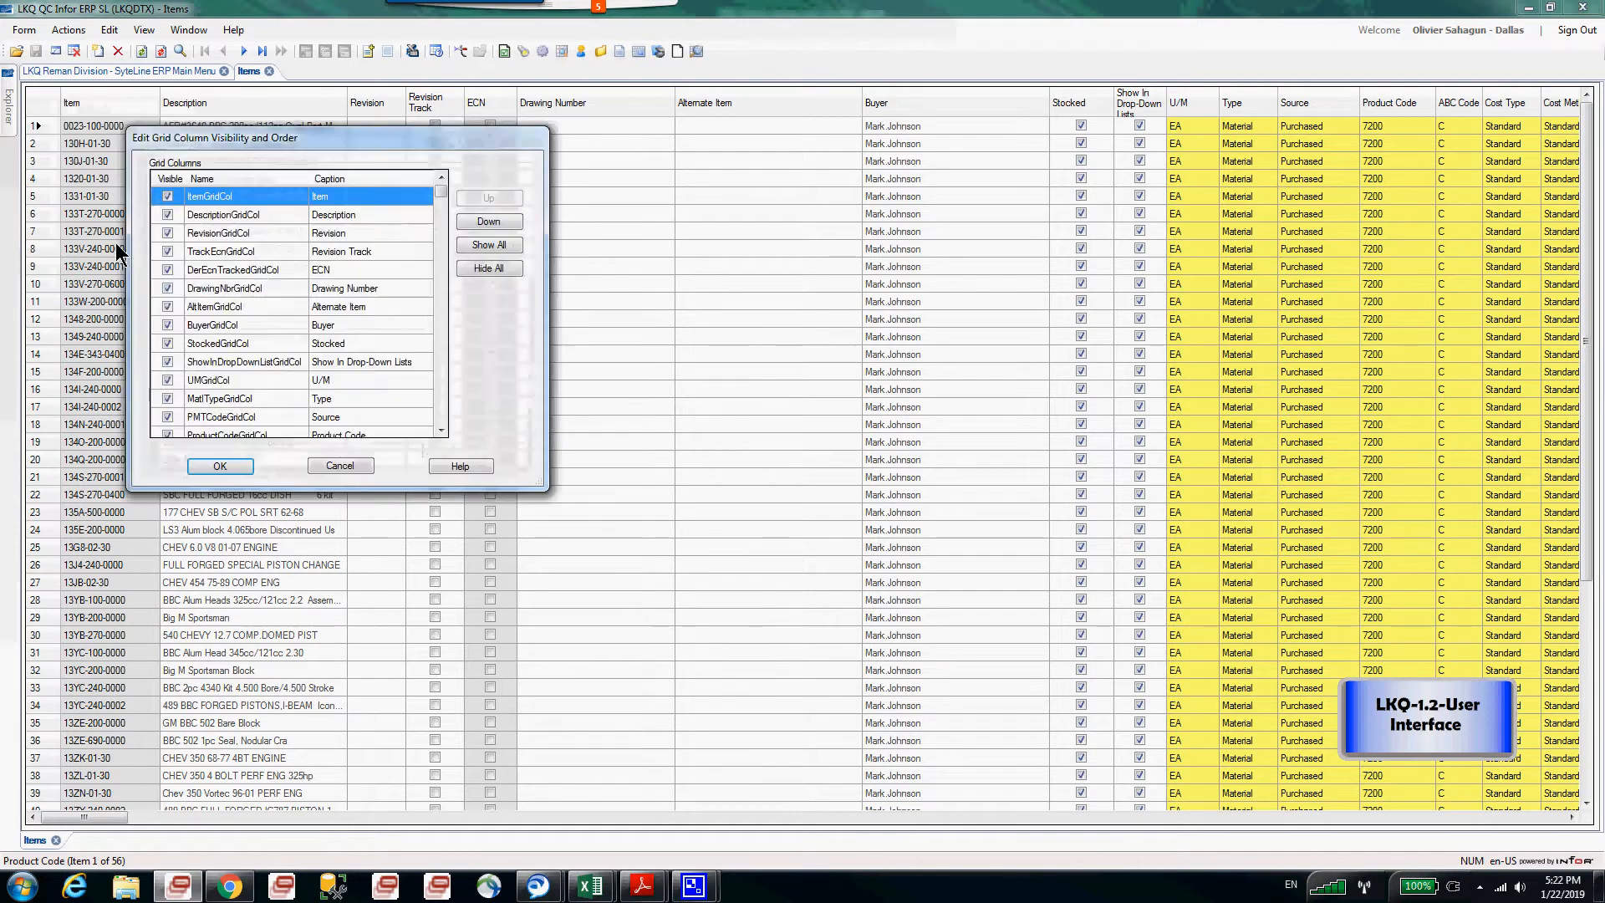
left_click(489, 268)
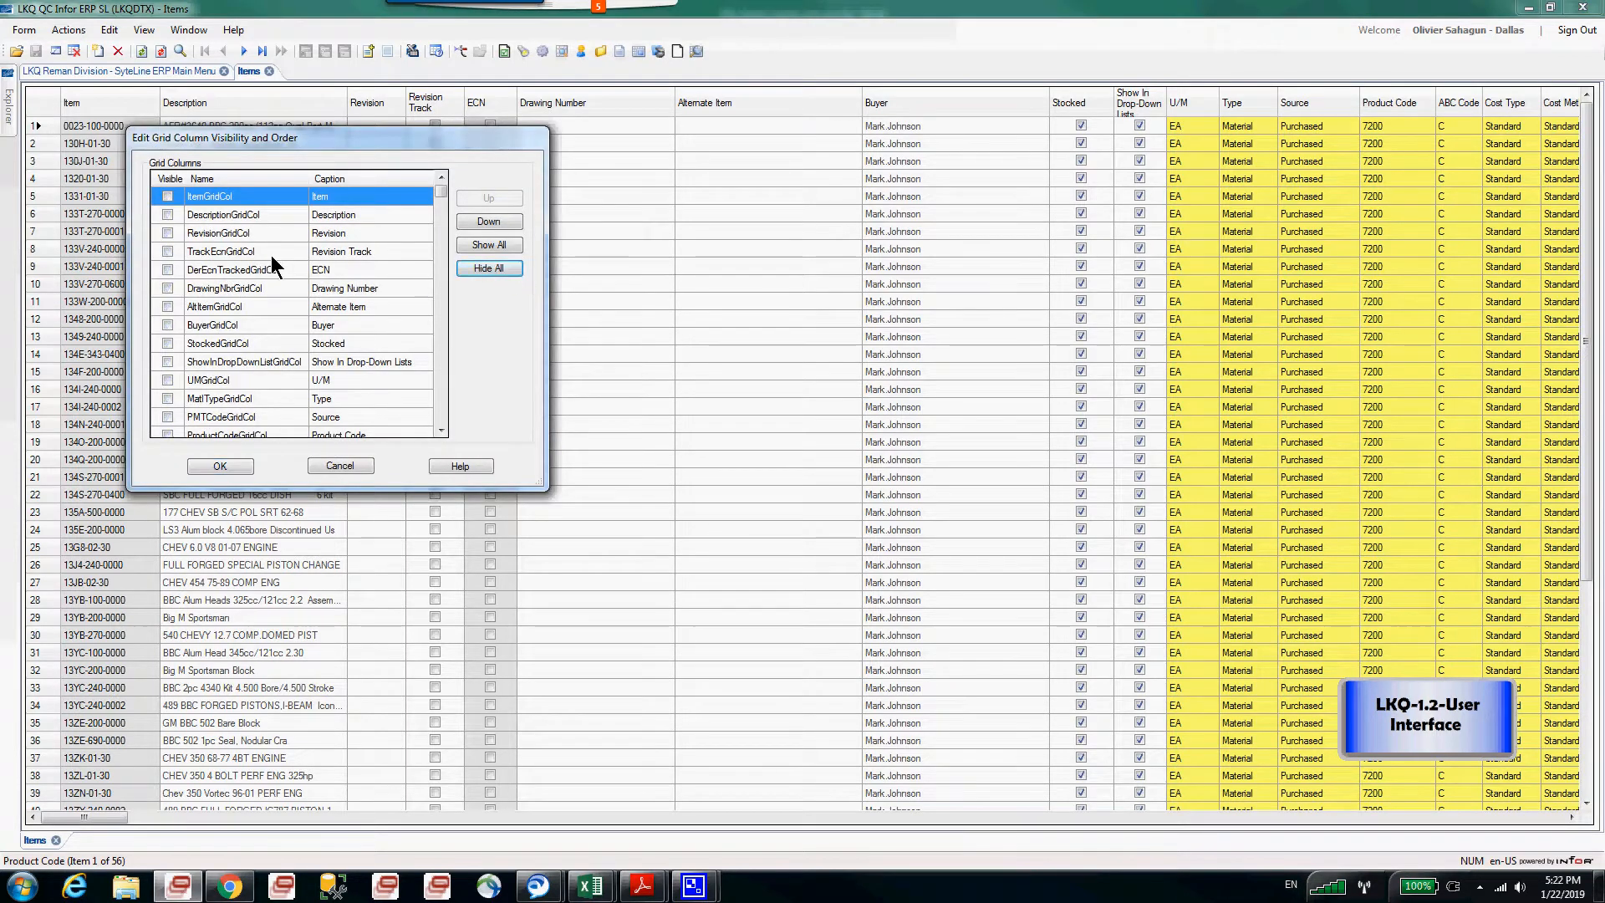
Make only the Item, Description, Buyer and Quantity On Hand columns visible in the items grid and apply the settings
left_click(166, 199)
left_click(170, 219)
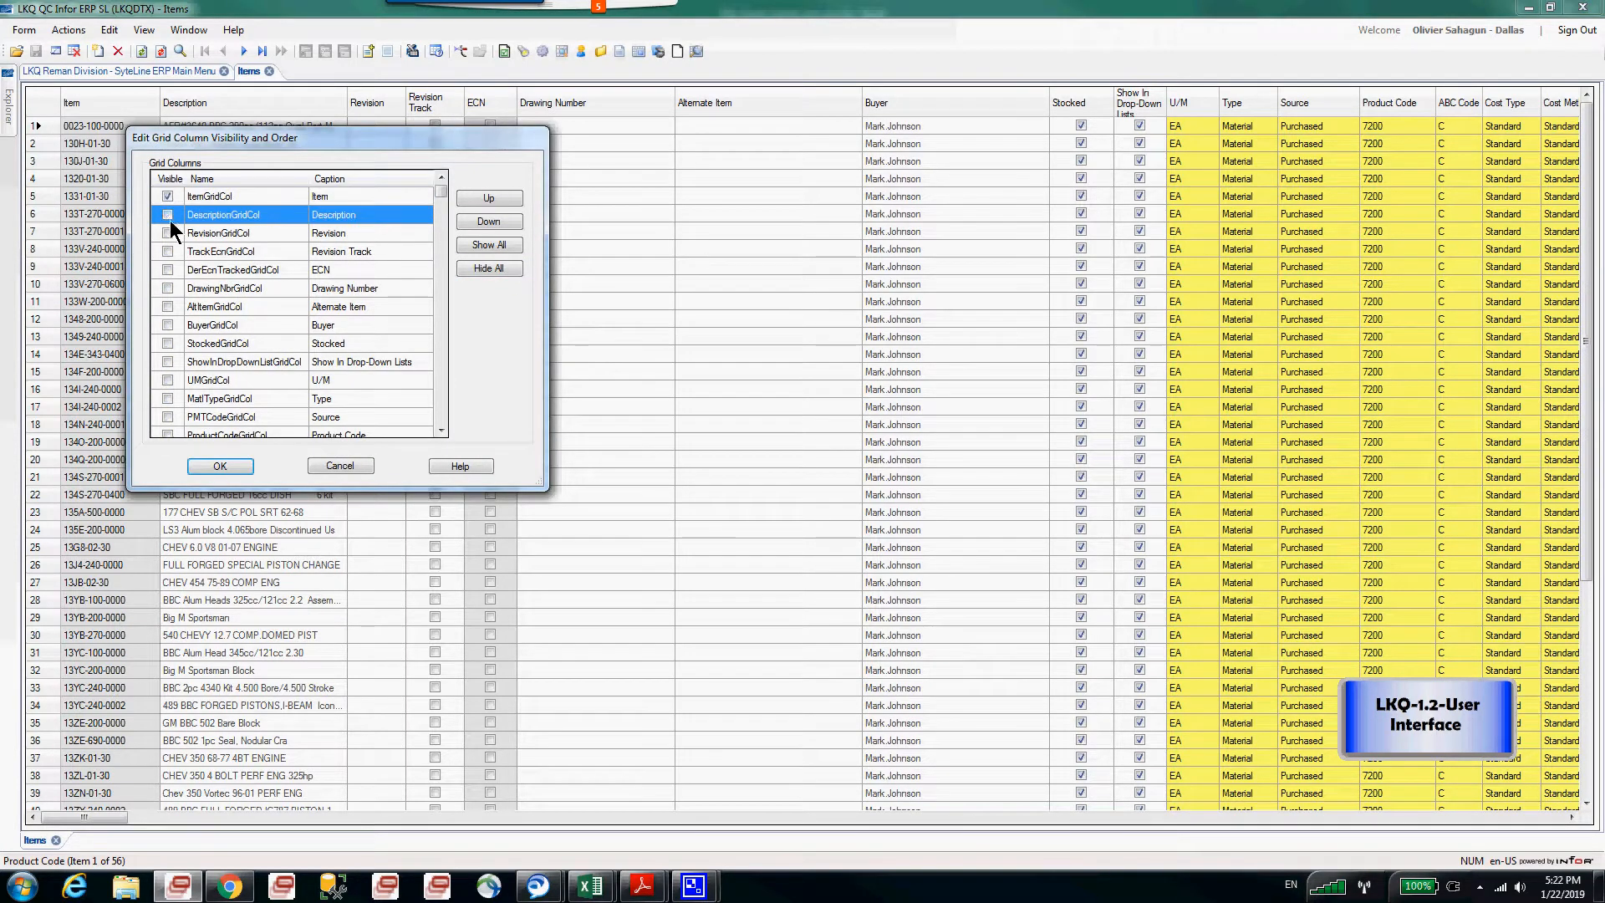
left_click(169, 219)
scroll(199, 349, "down", 1)
left_click(167, 270)
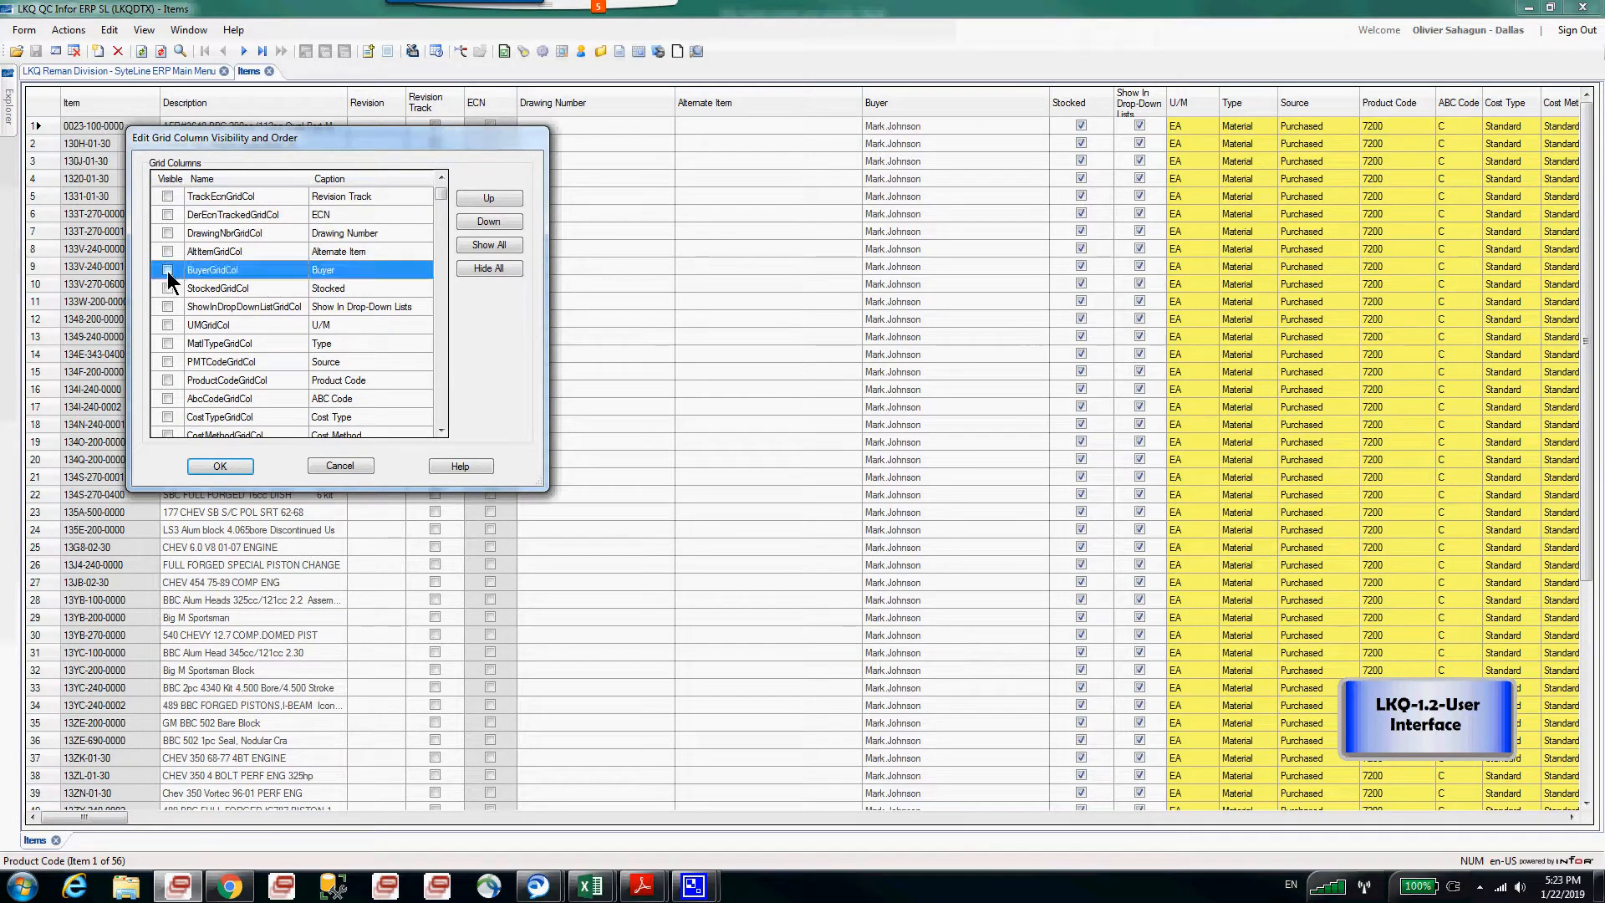
scroll(207, 358, "down", 2)
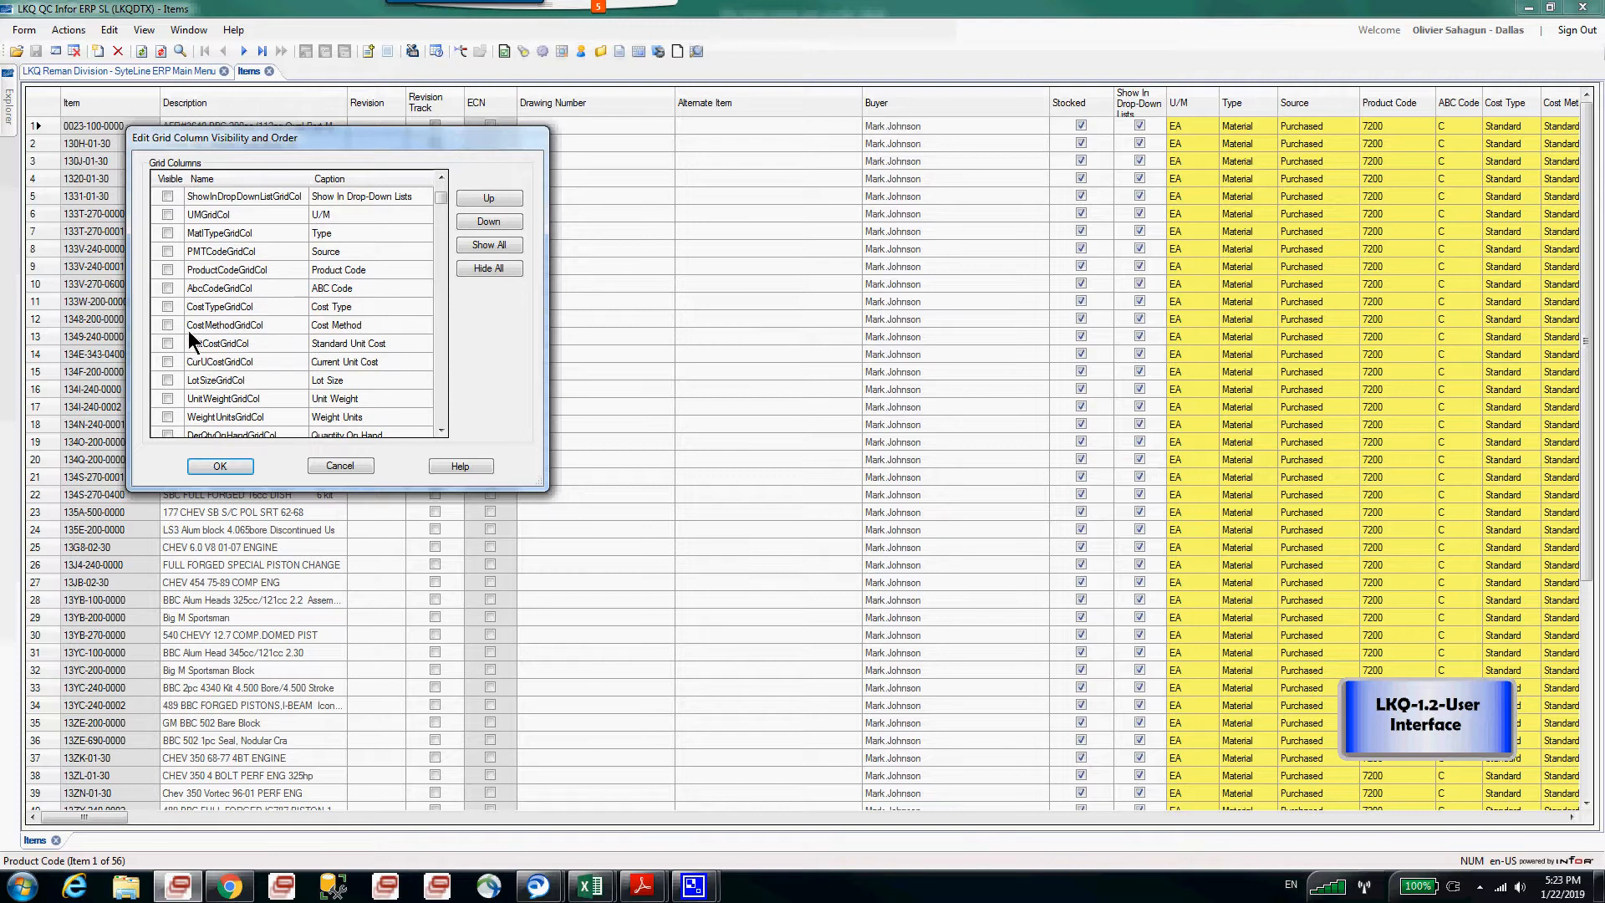
scroll(182, 326, "down", 3)
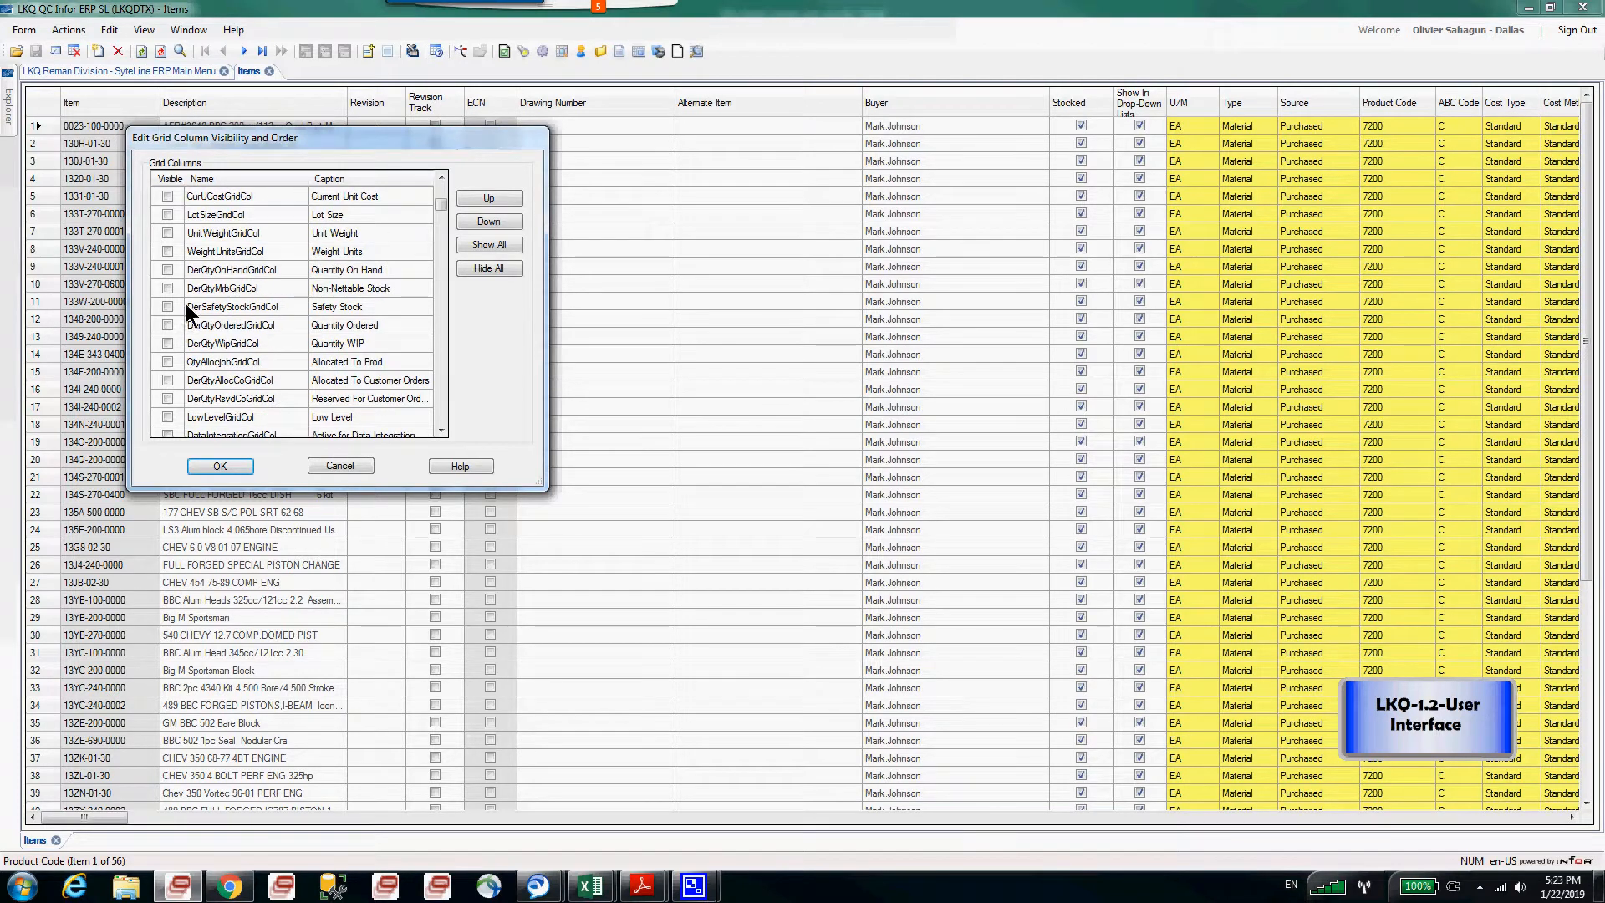
left_click(167, 270)
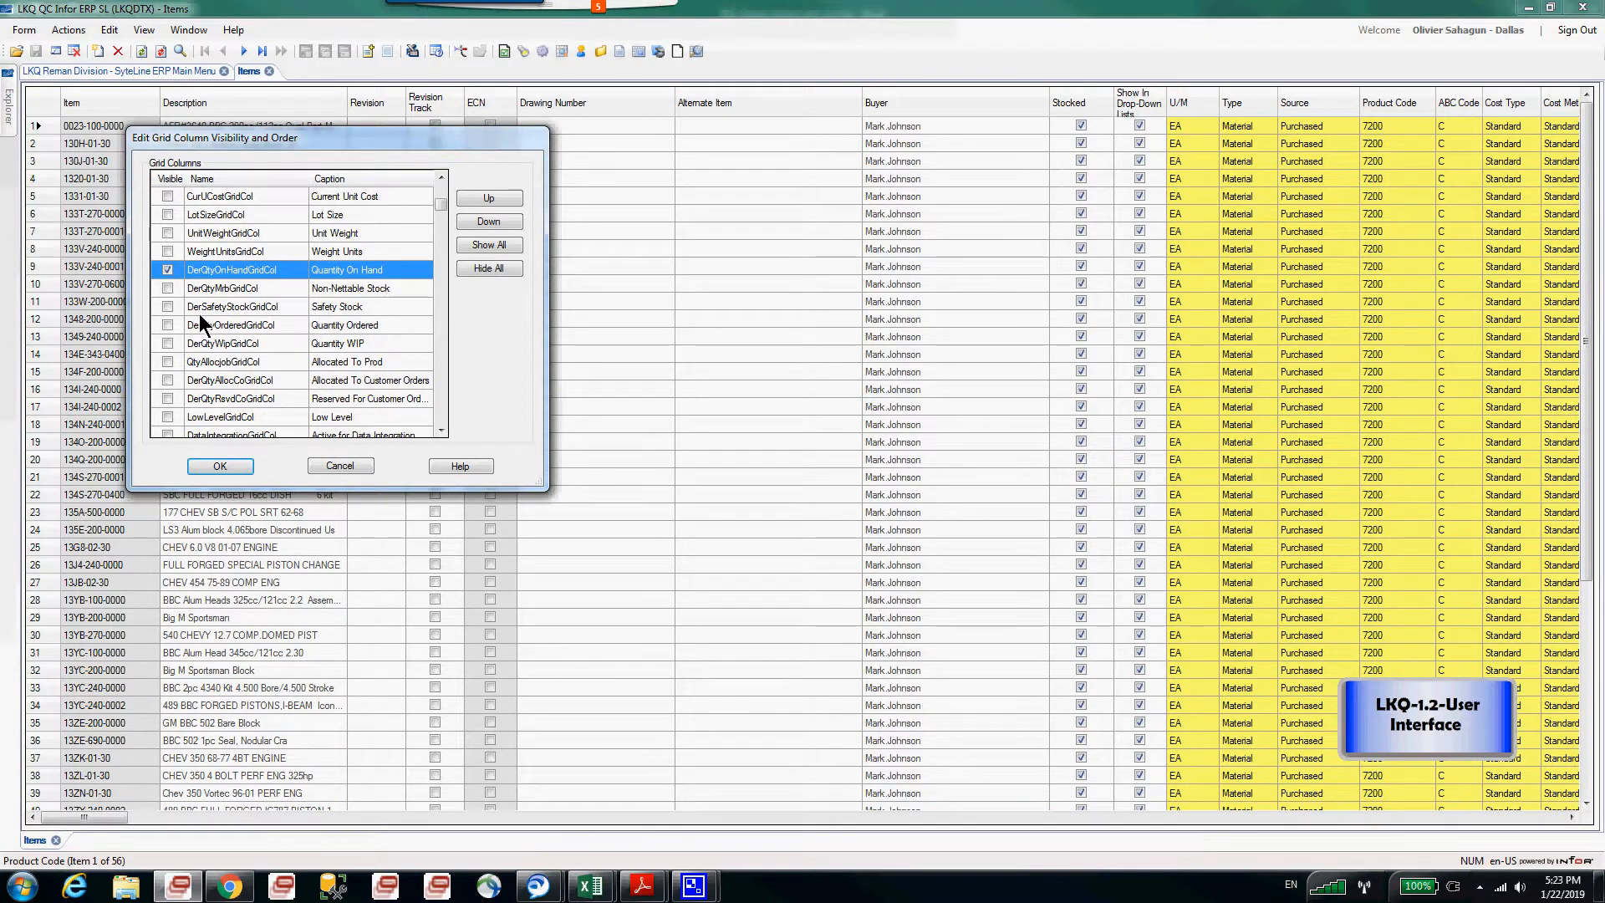
scroll(205, 343, "down", 1)
left_click(220, 466)
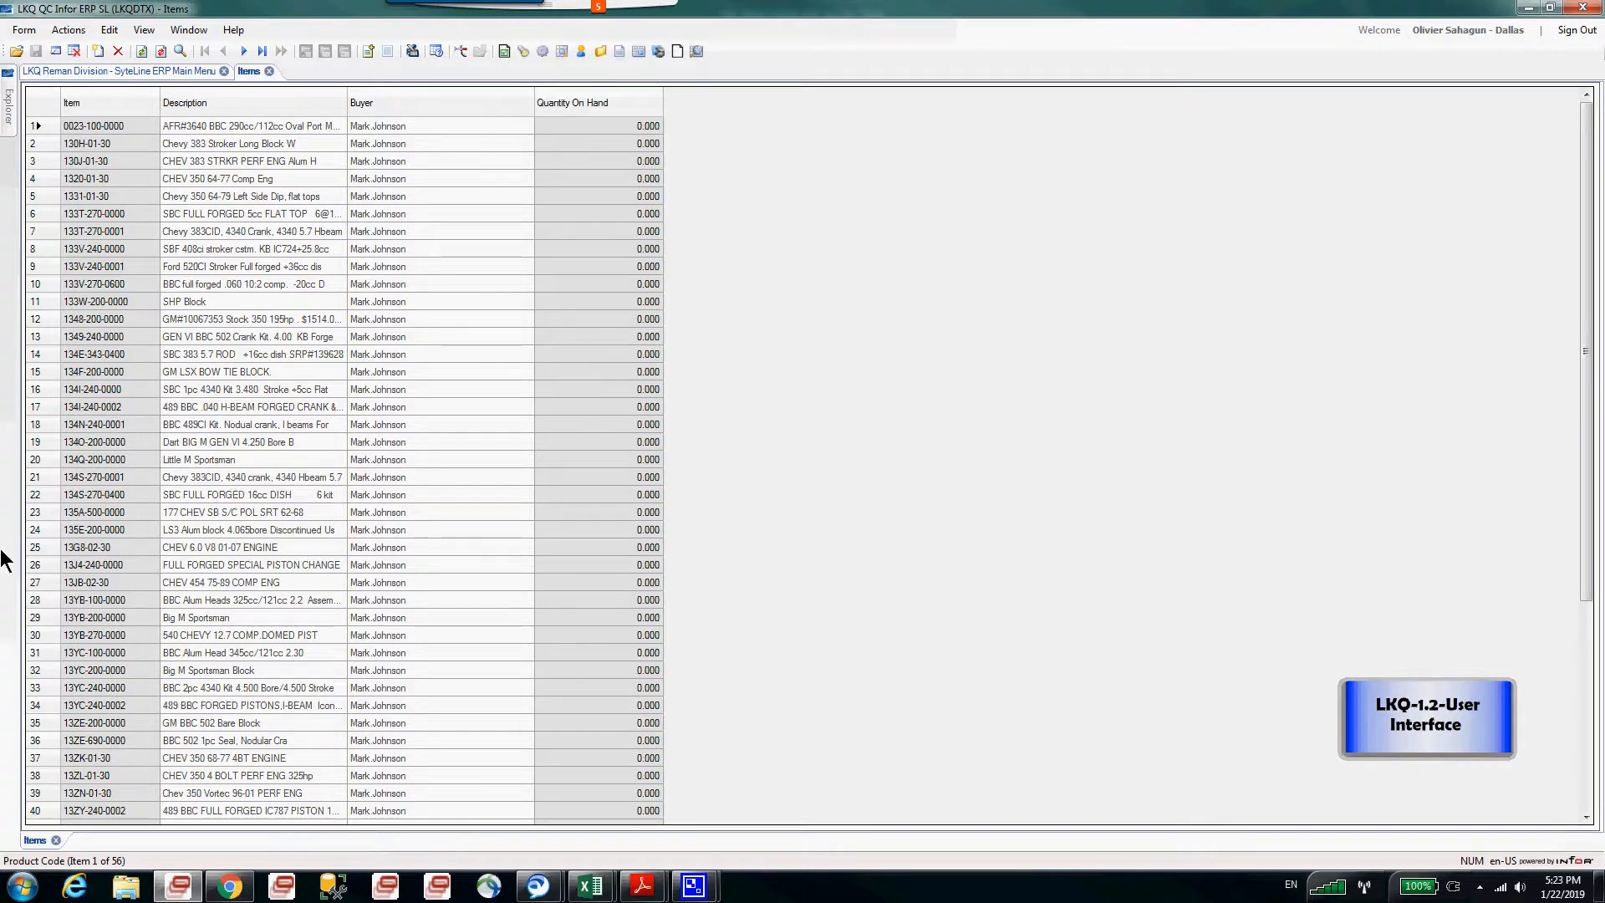
Copy the entire items grid with its headers and open a new blank workbook in Excel
left_click(43, 100)
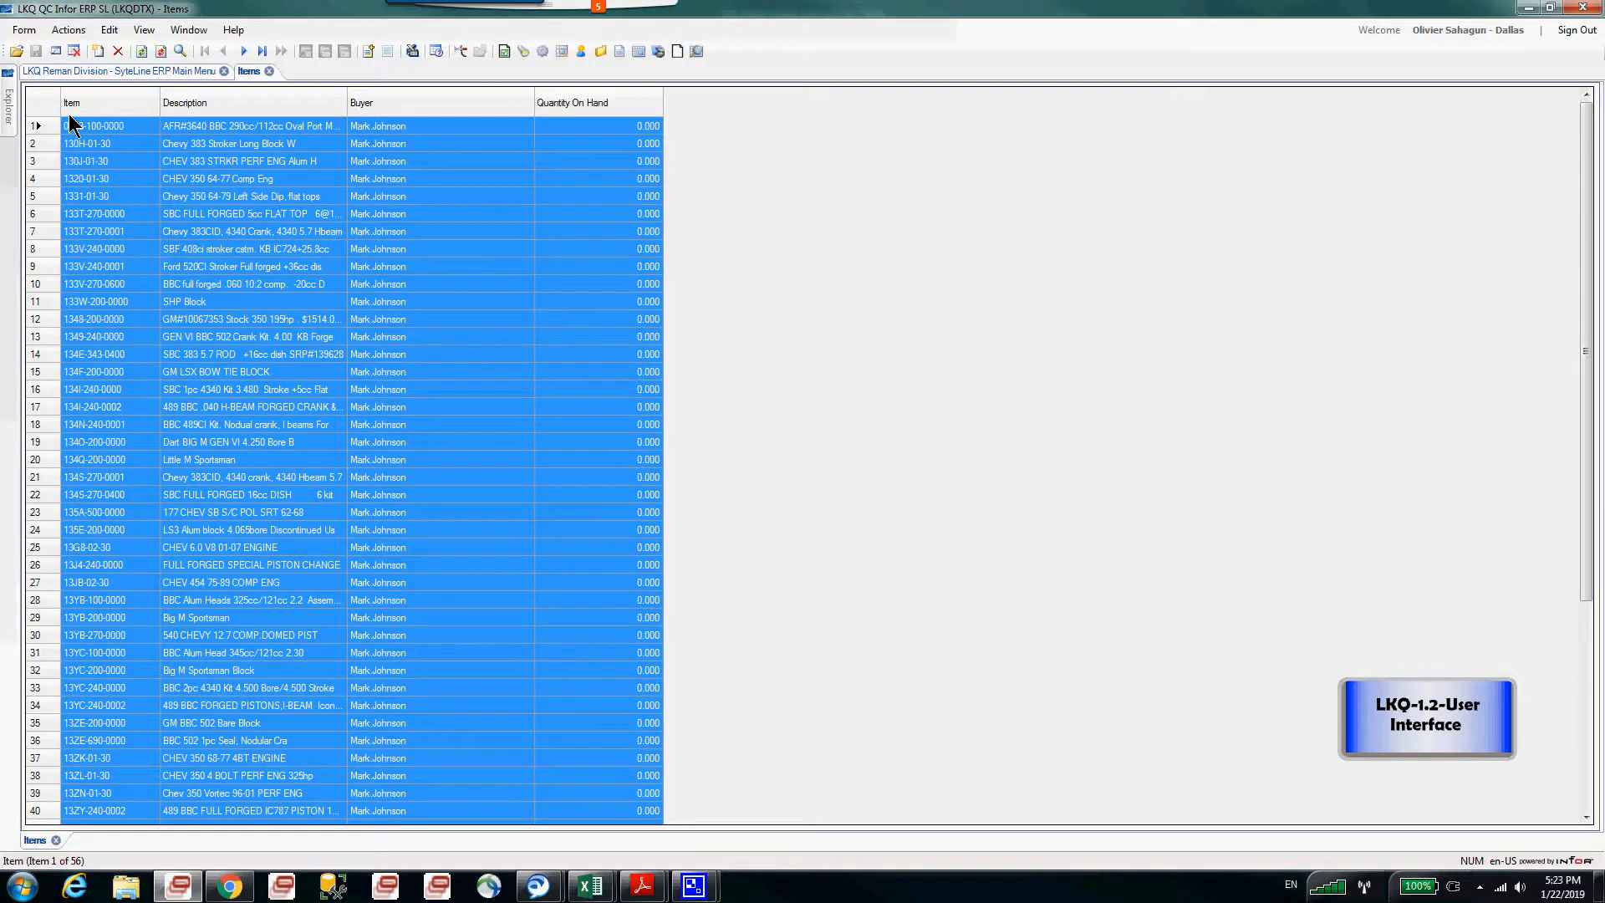
key("super+r")
type("ex")
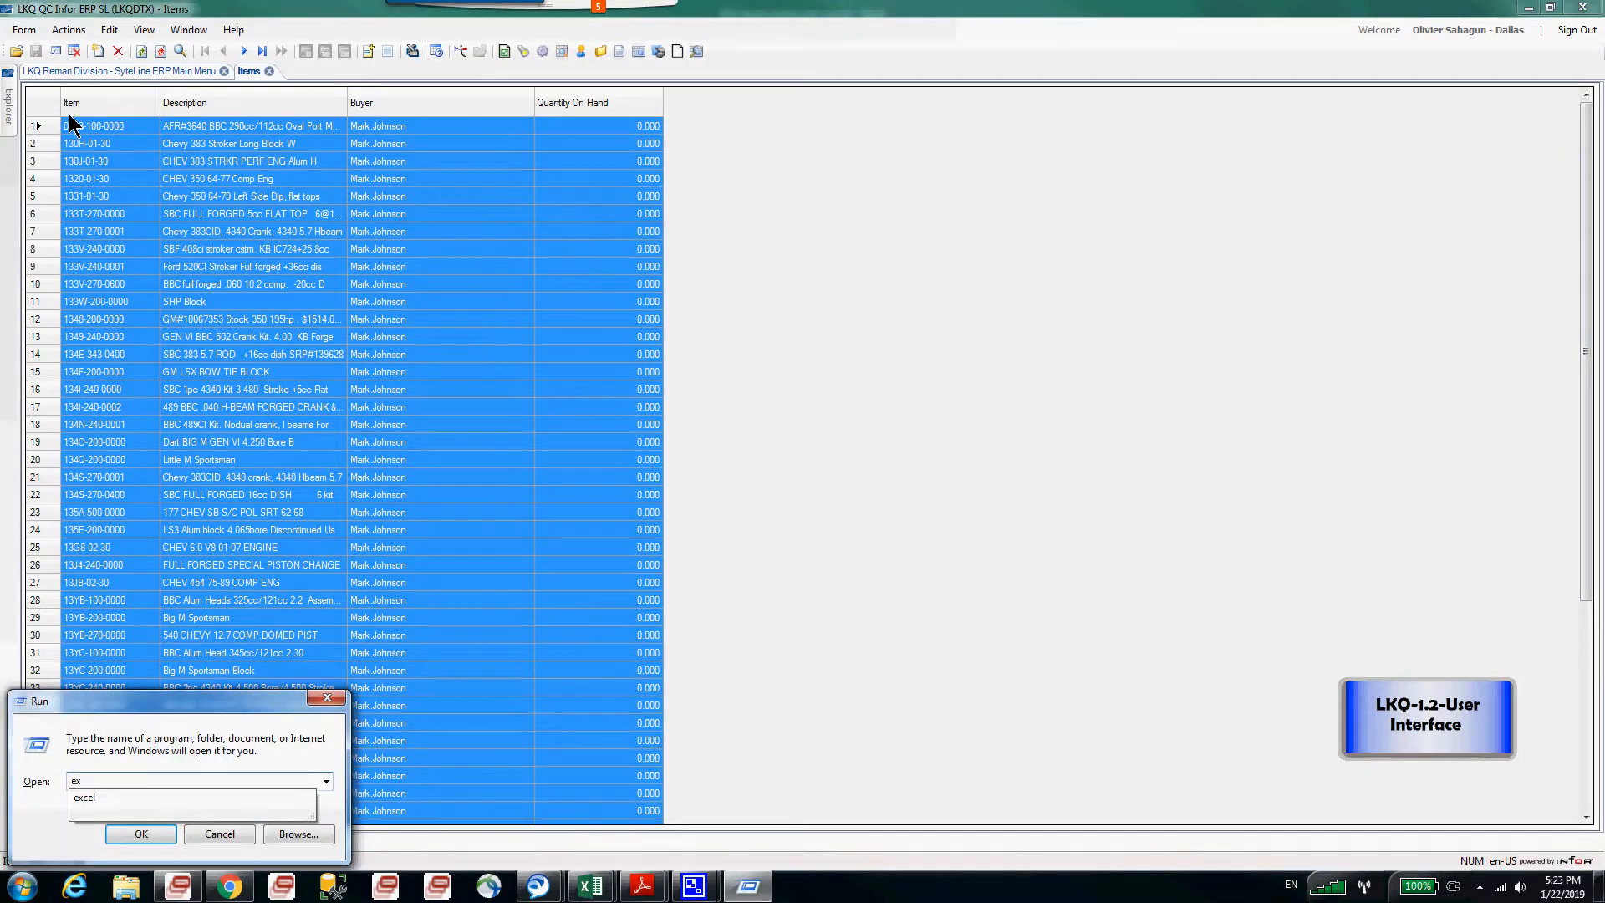
type("cel")
key("Return")
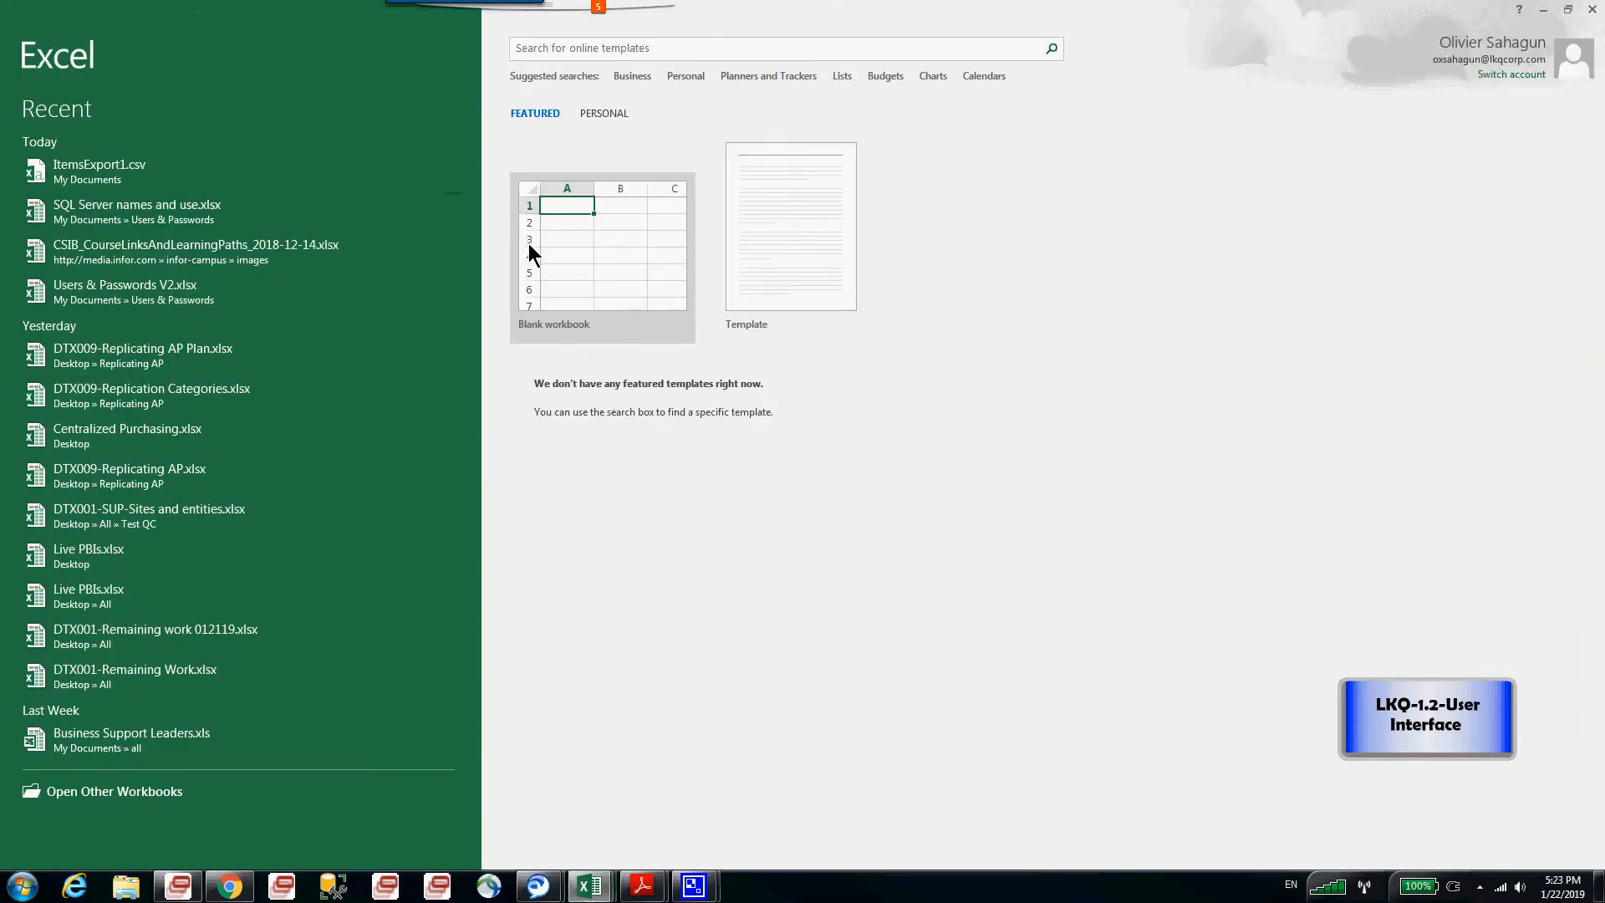
left_click(529, 247)
left_click(544, 255)
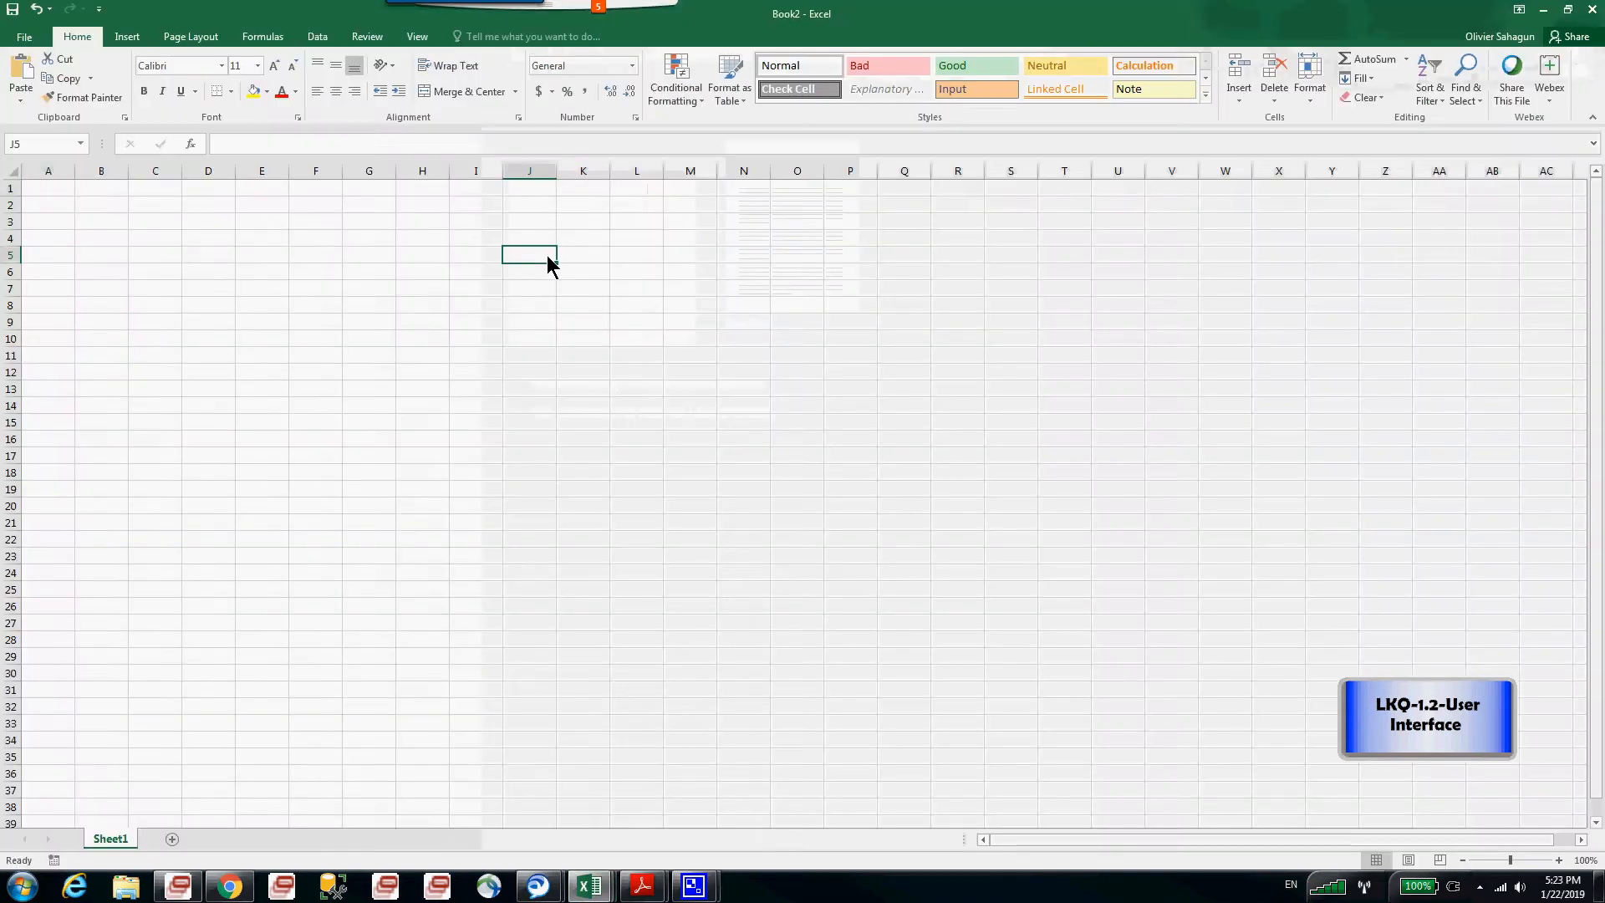
Paste the copied grid at cell A1 and fit all column widths to their contents
left_click(33, 188)
key("ctrl+v")
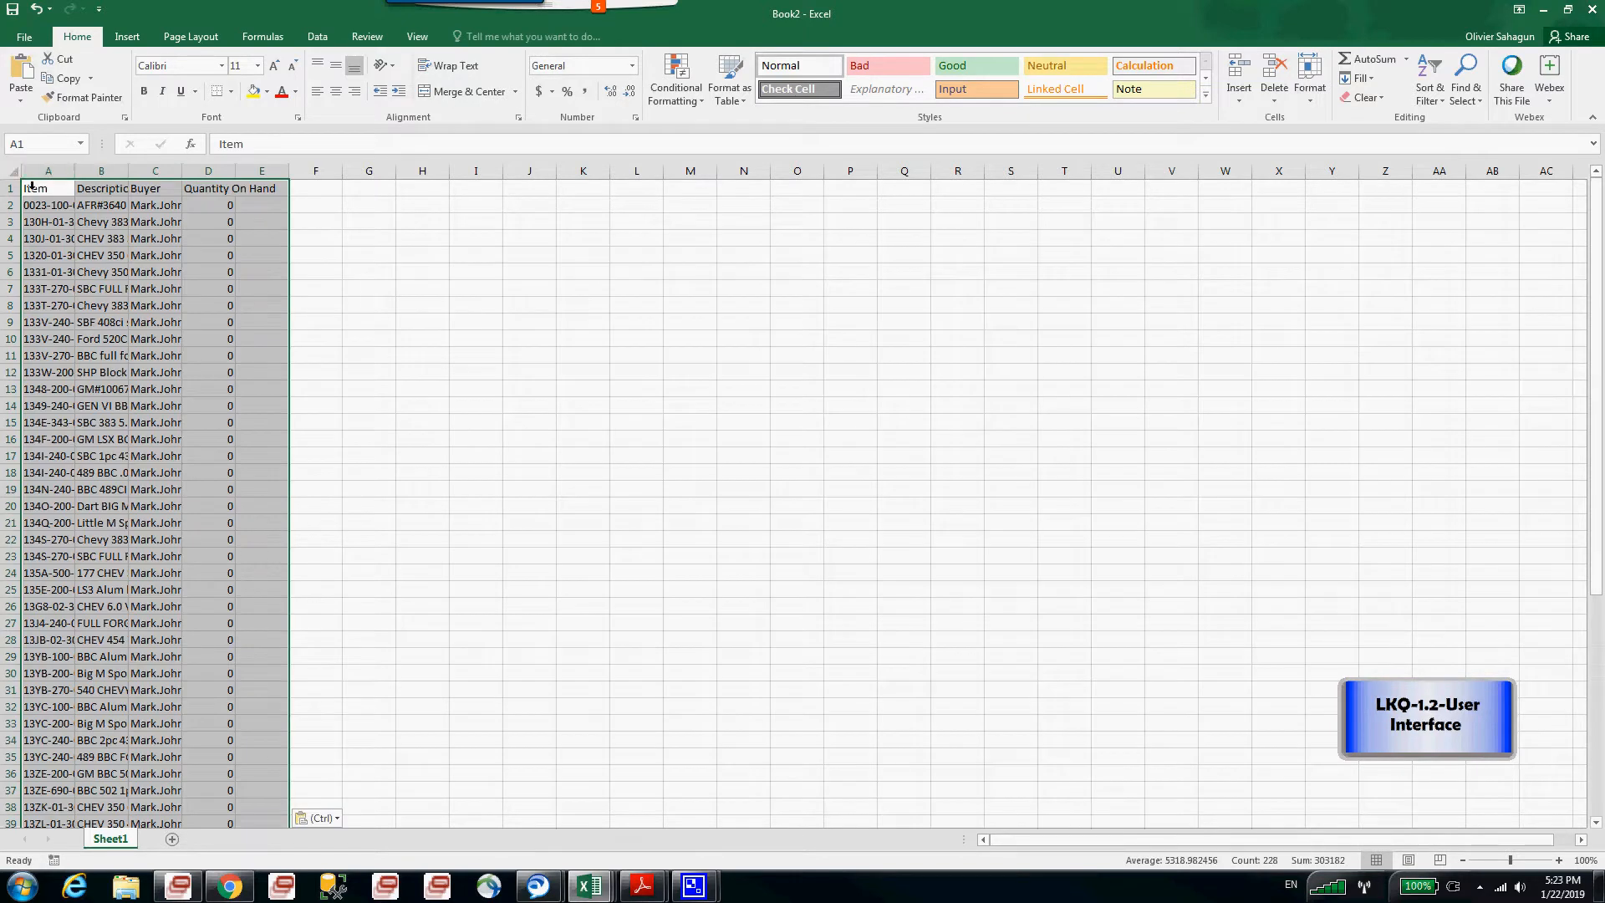
double_click(75, 171)
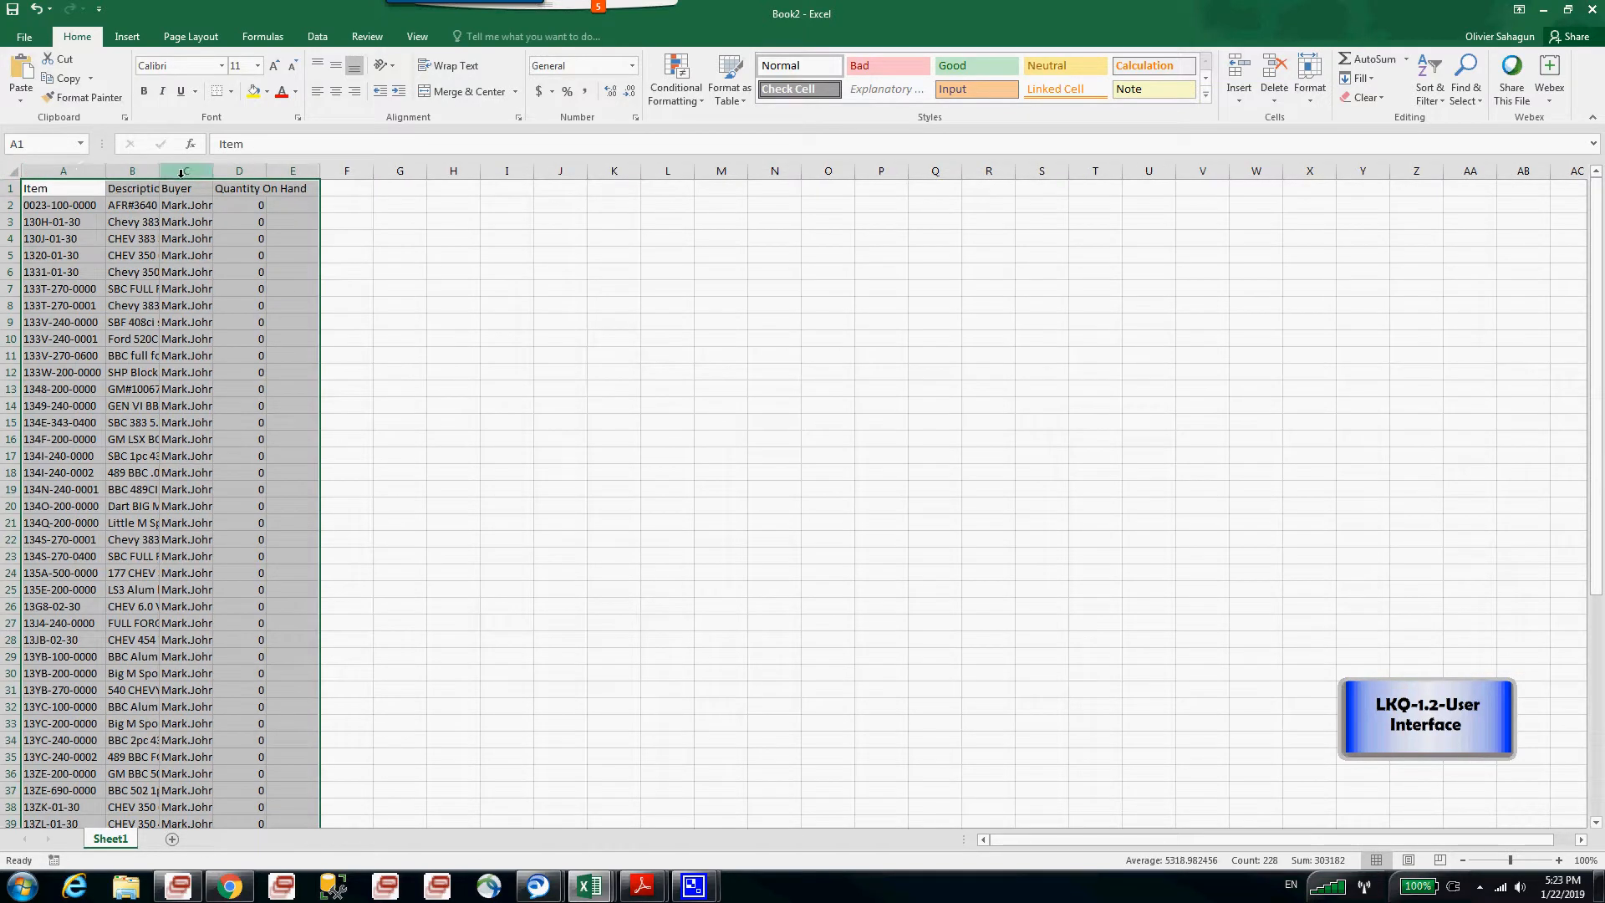
left_click(10, 166)
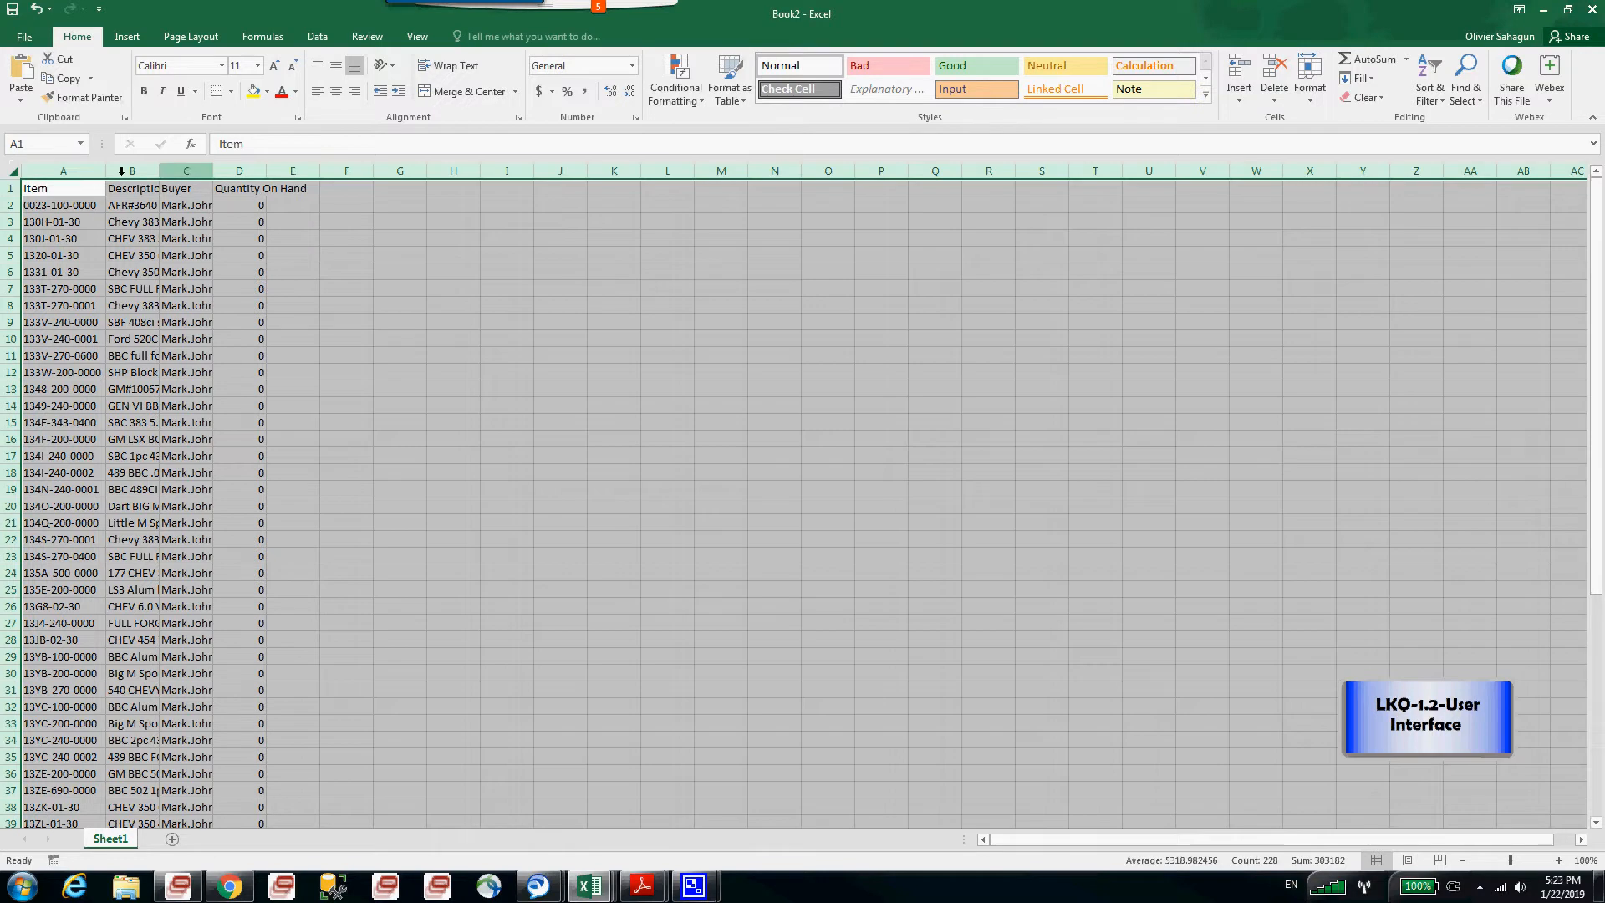
double_click(107, 170)
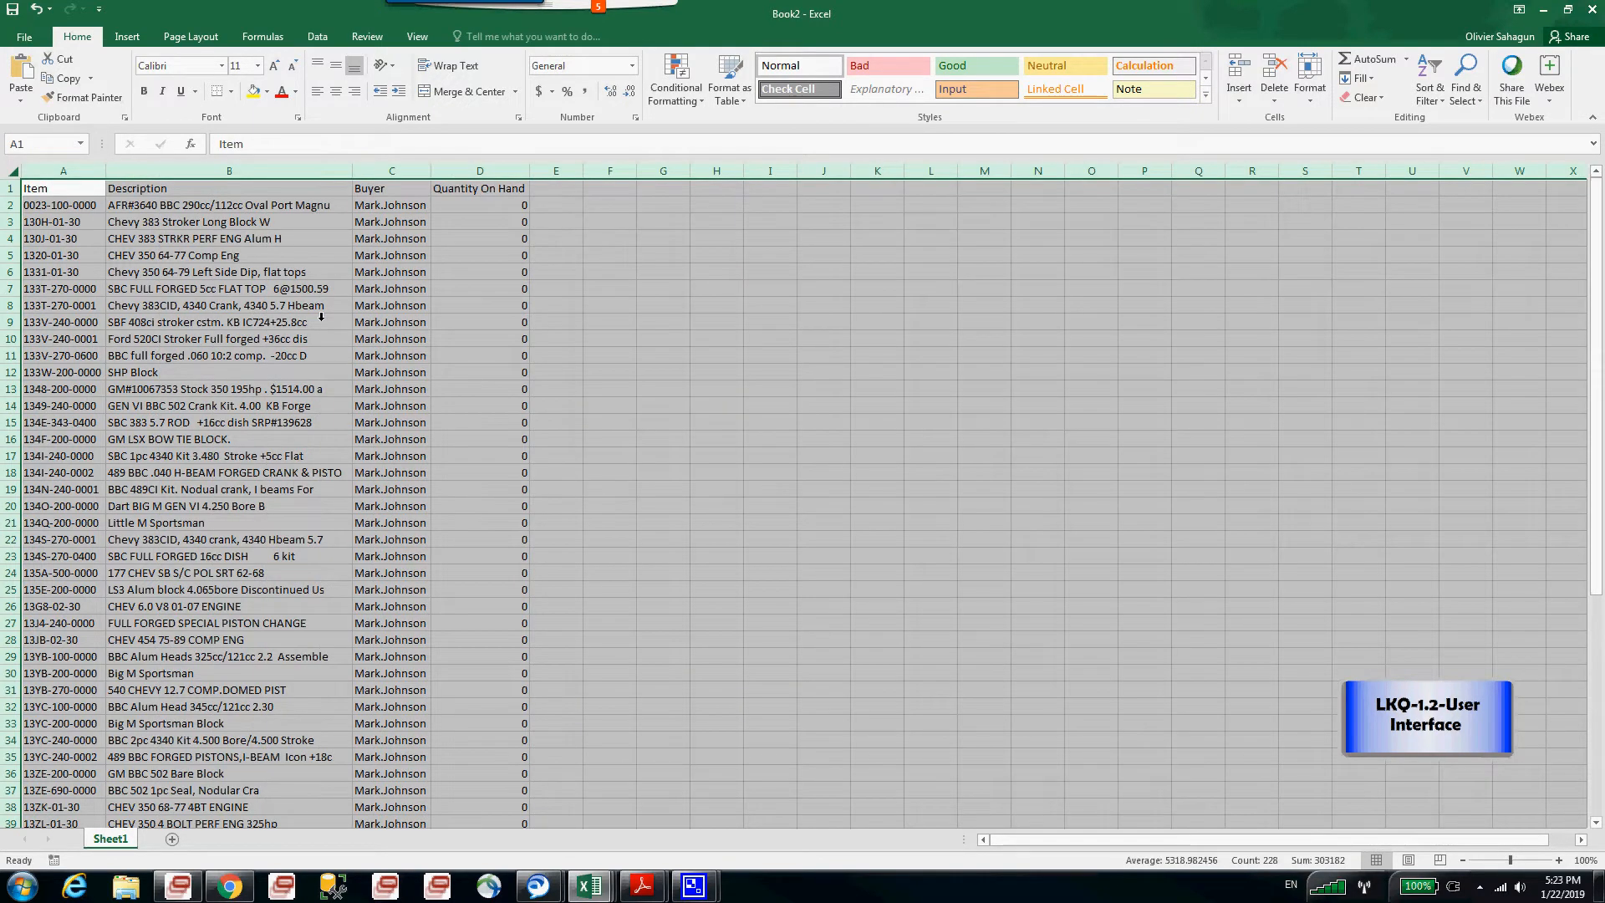
Return to the Infor ERP Items form and make all columns of the items grid visible again
key("alt+Tab")
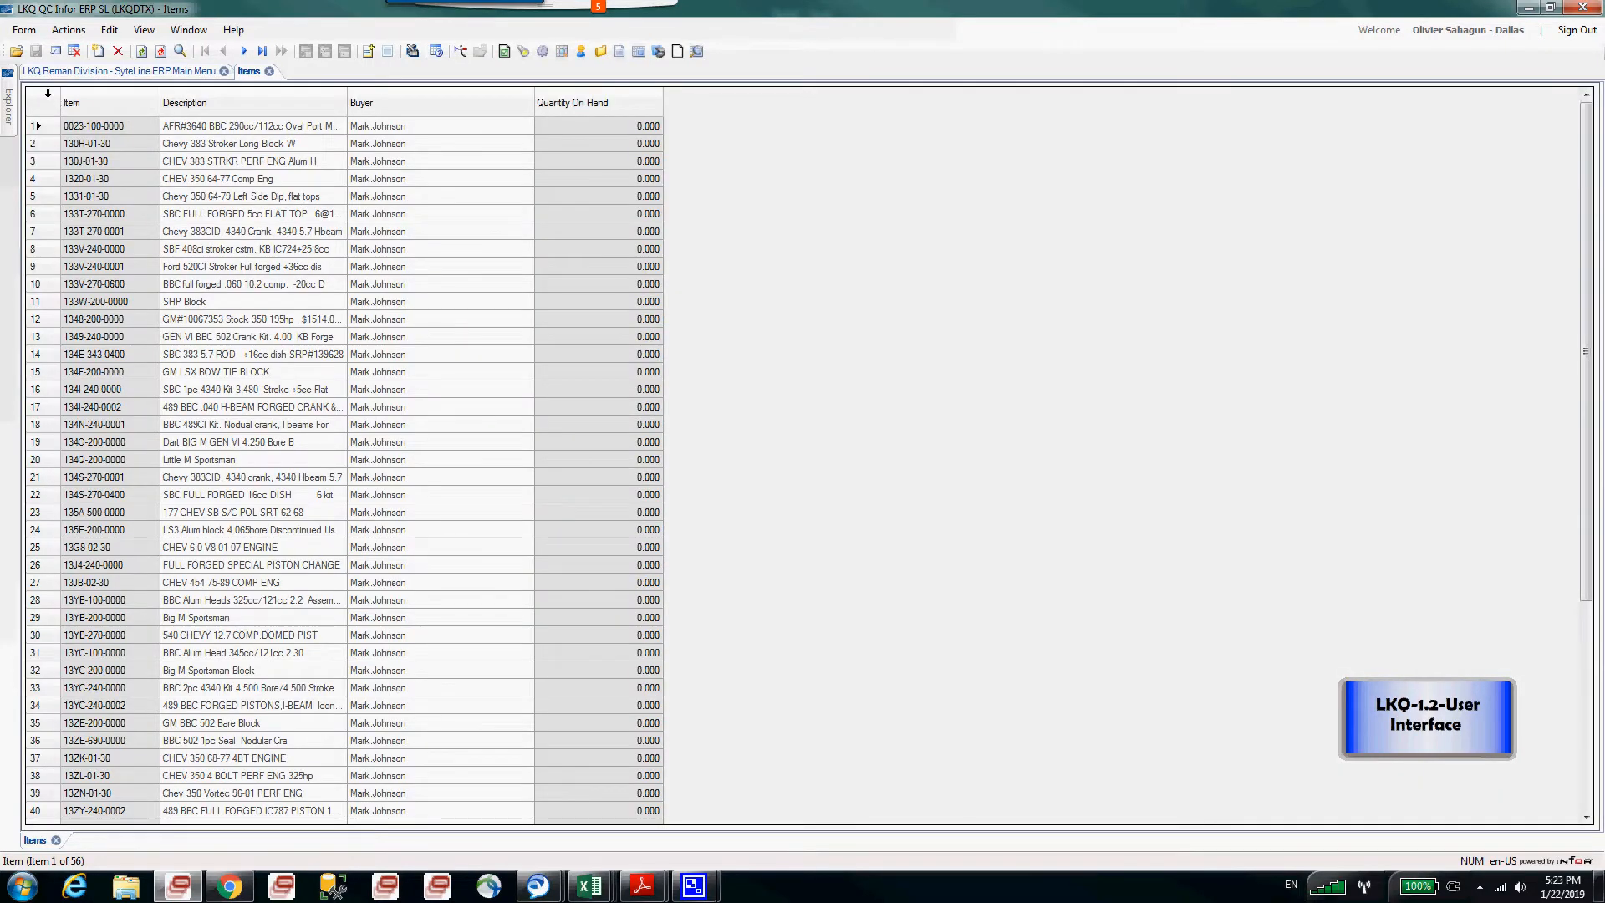
right_click(48, 97)
left_click(121, 253)
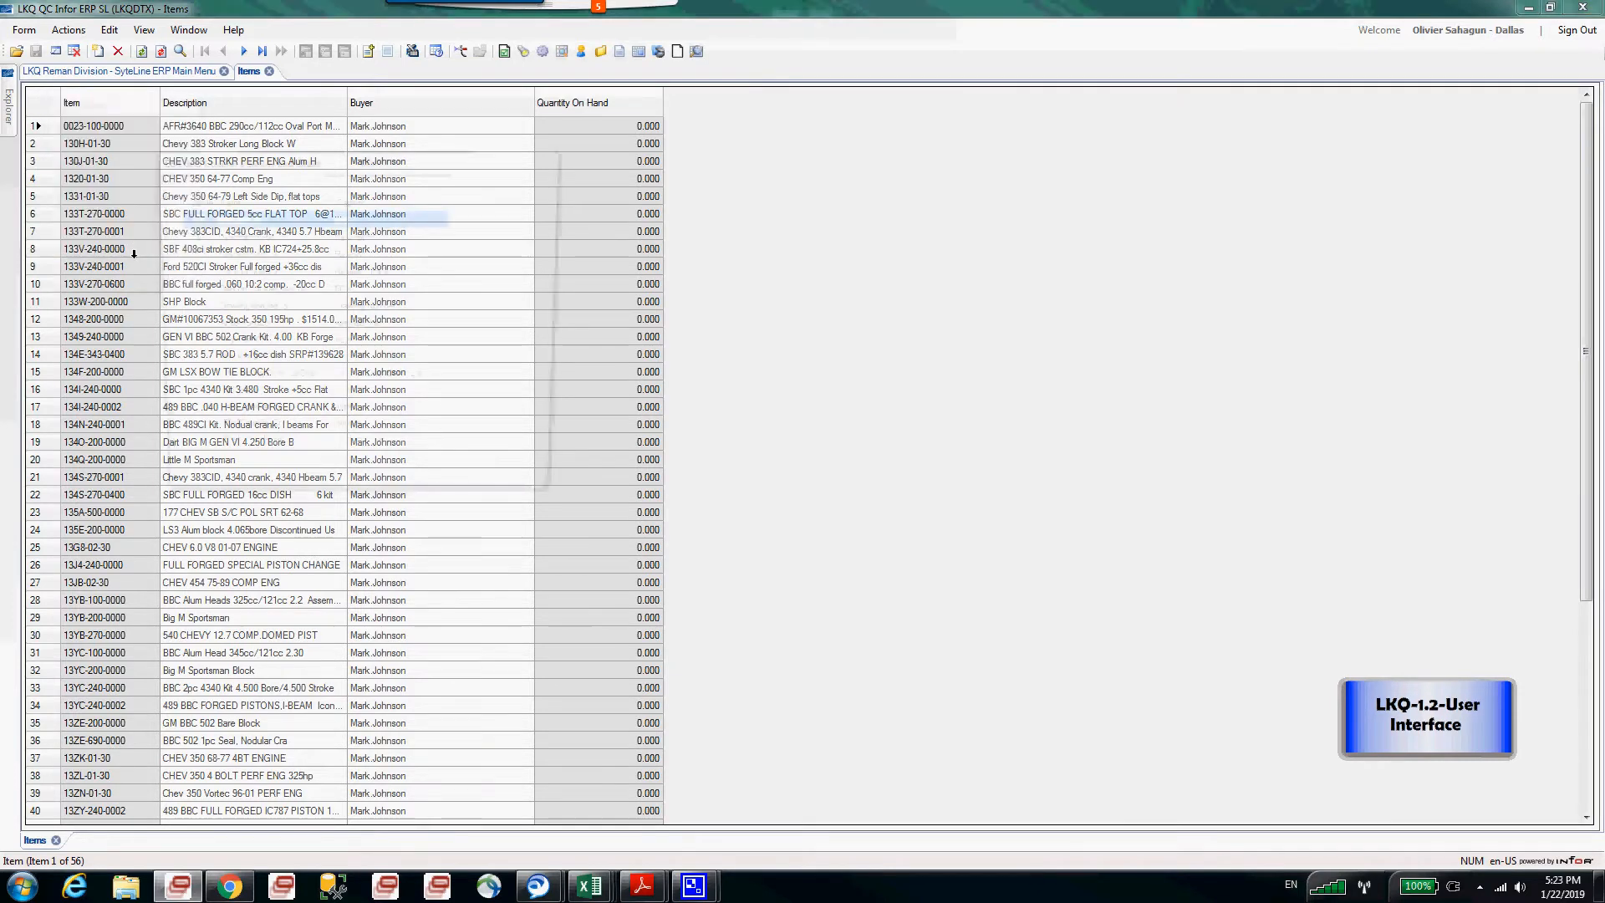
left_click(507, 266)
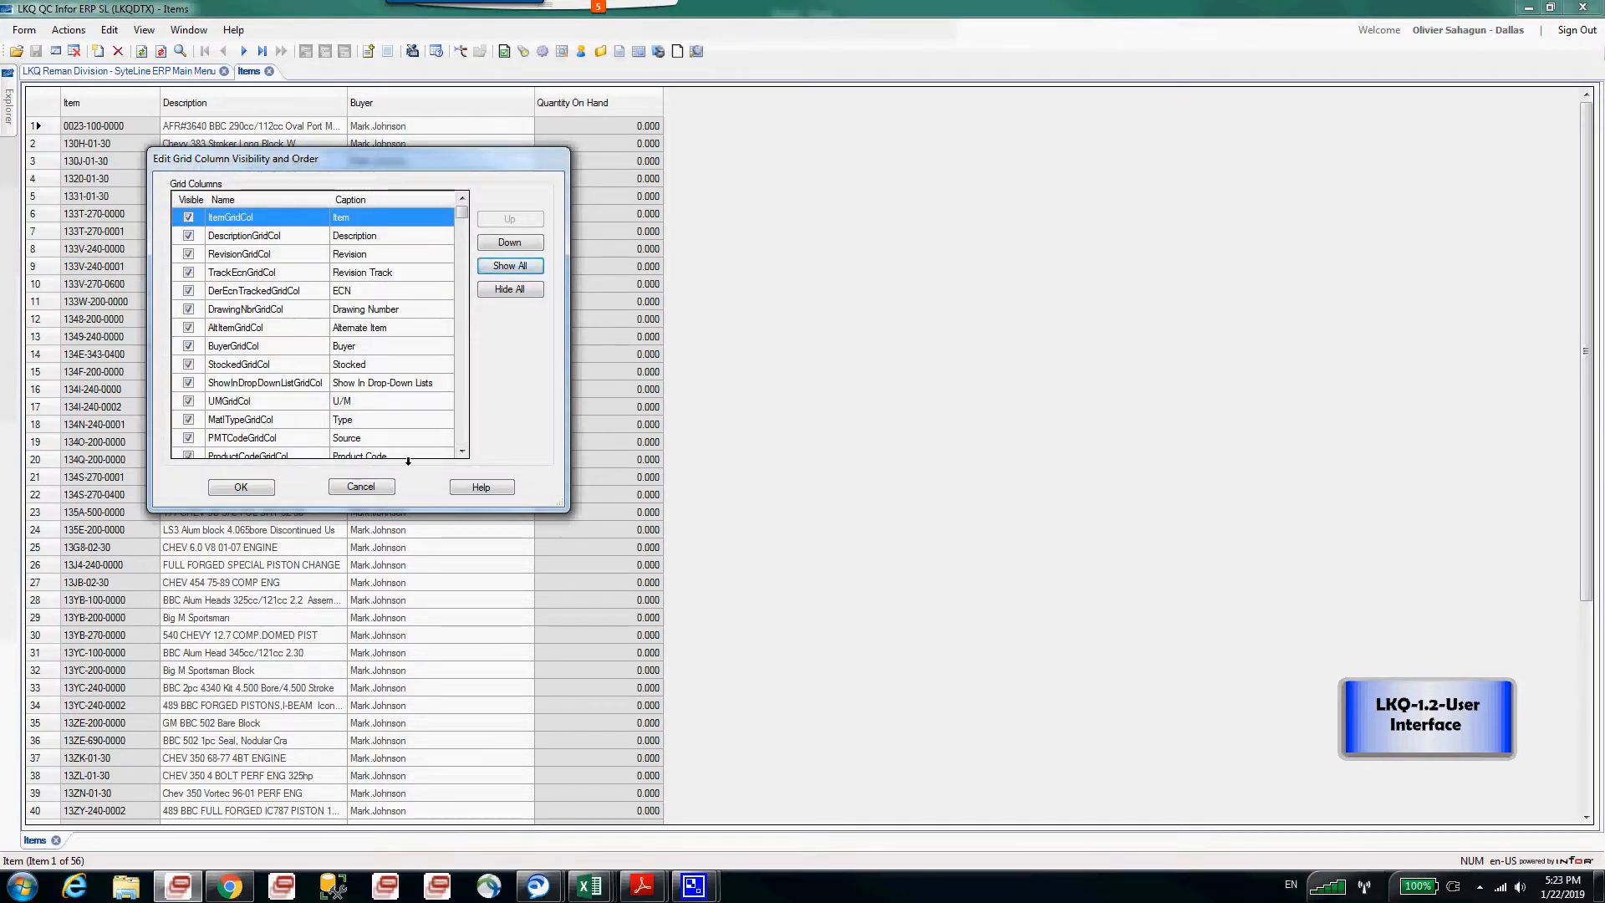
left_click(236, 487)
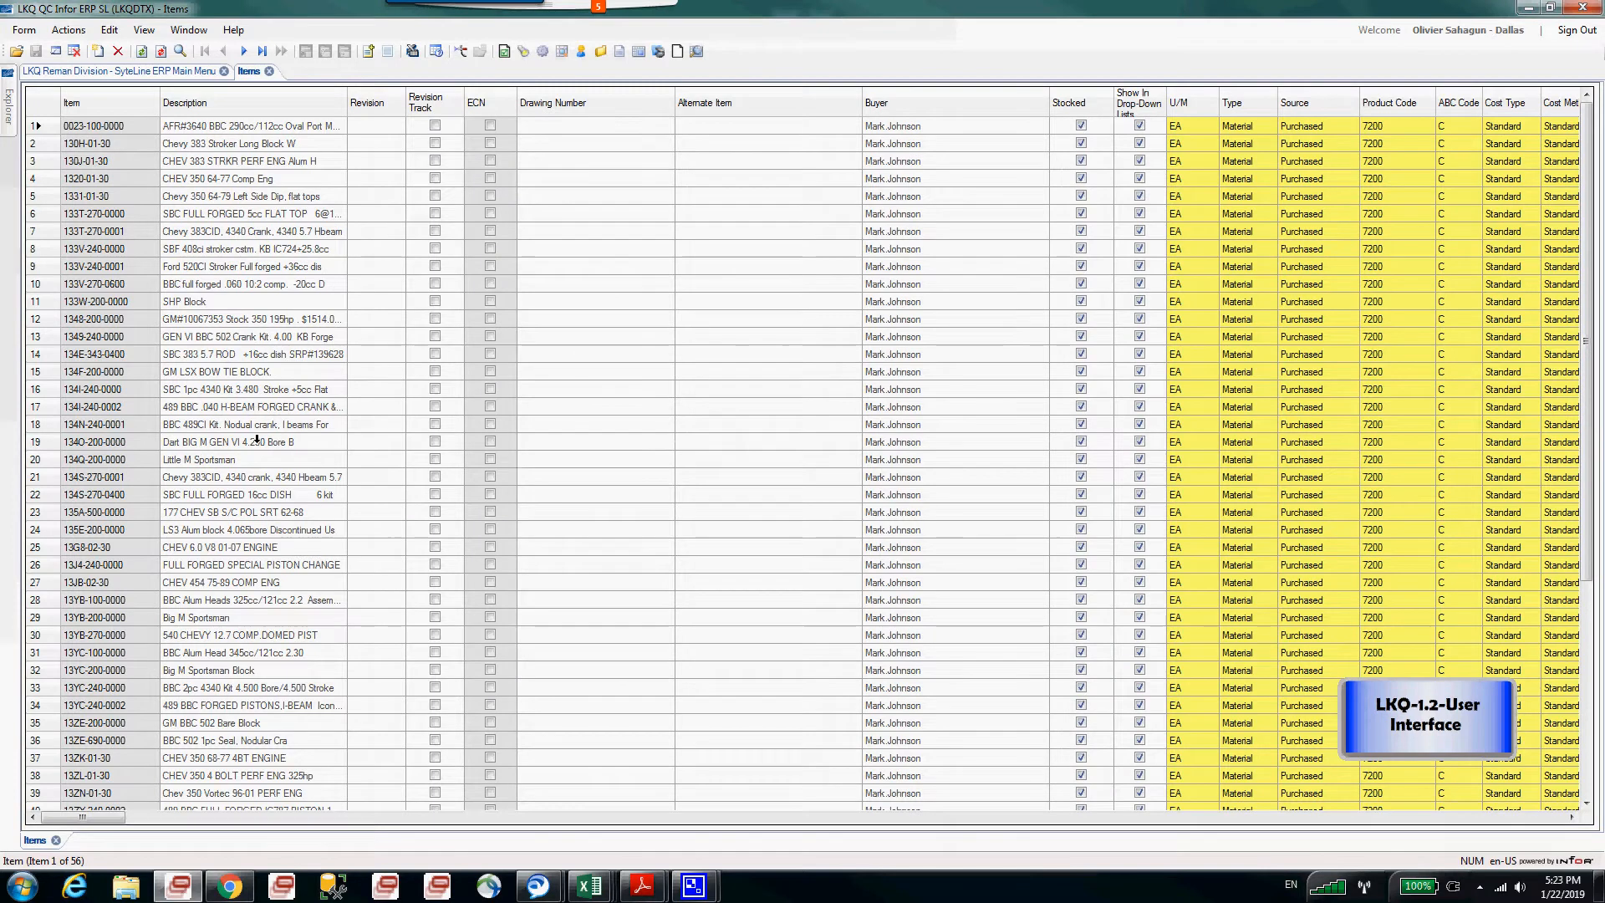
key("F8")
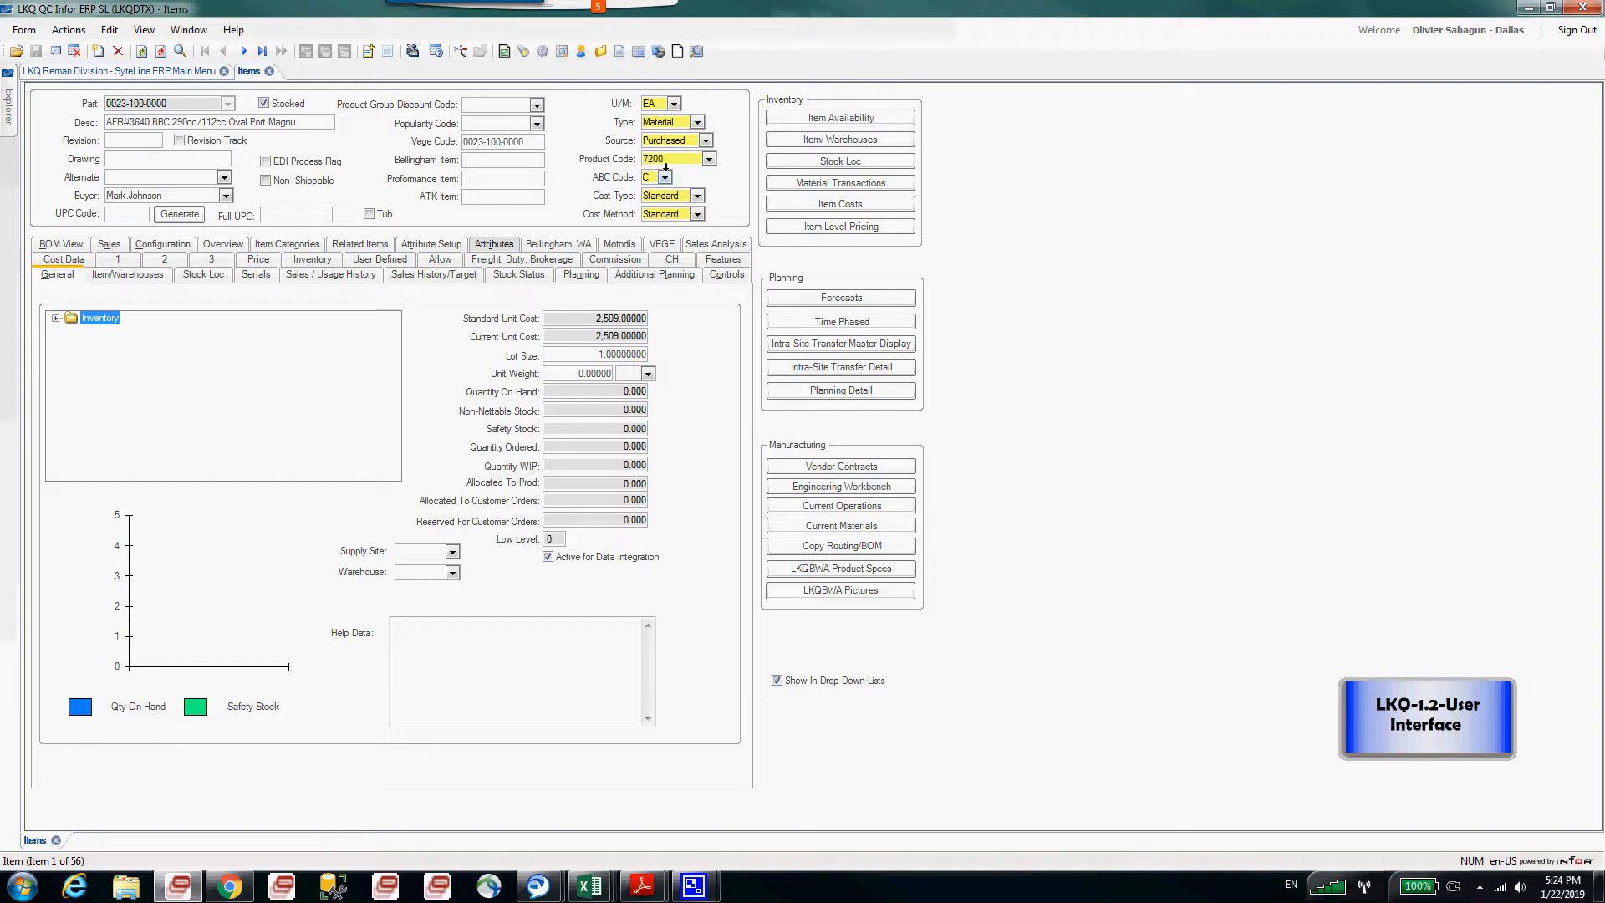
left_click_drag(184, 102, 83, 103)
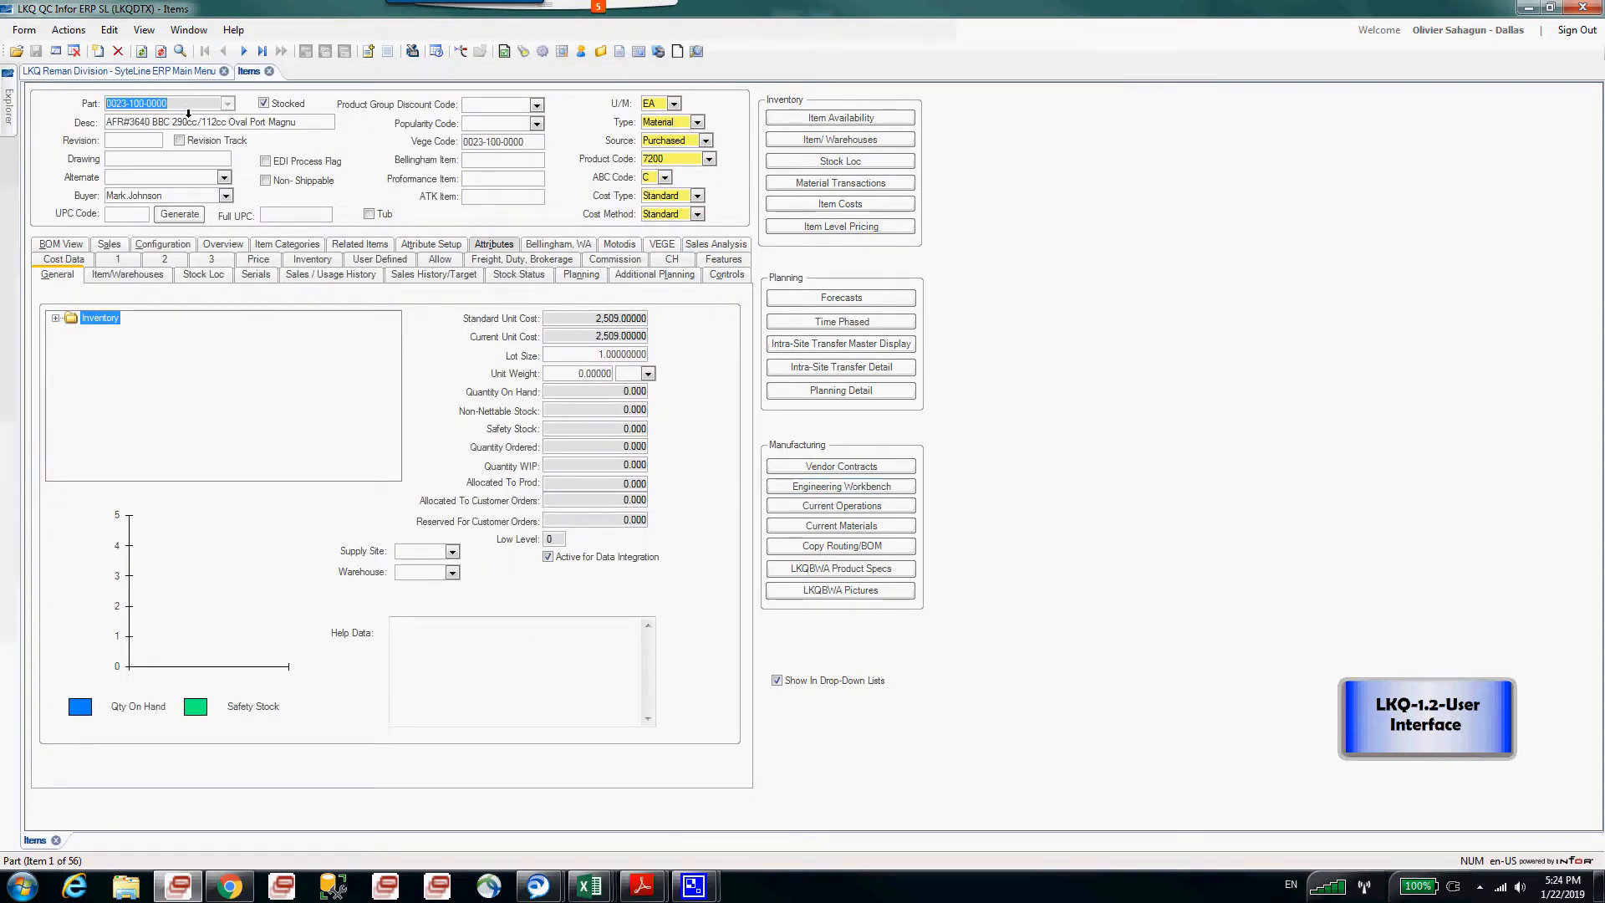
left_click(186, 122)
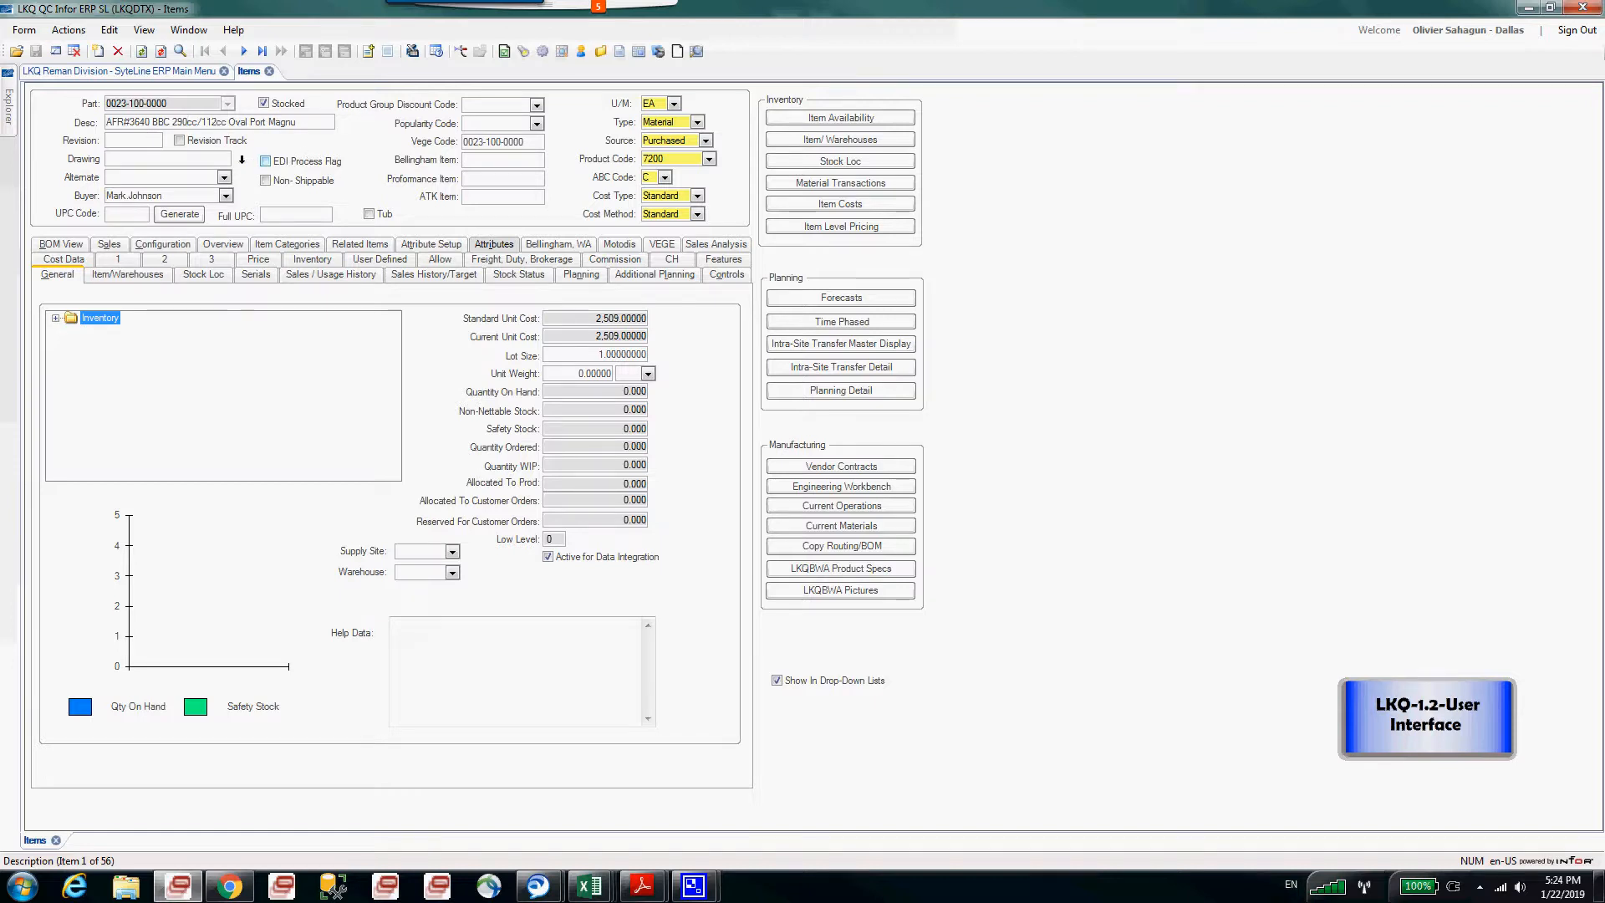
key("ctrl+u")
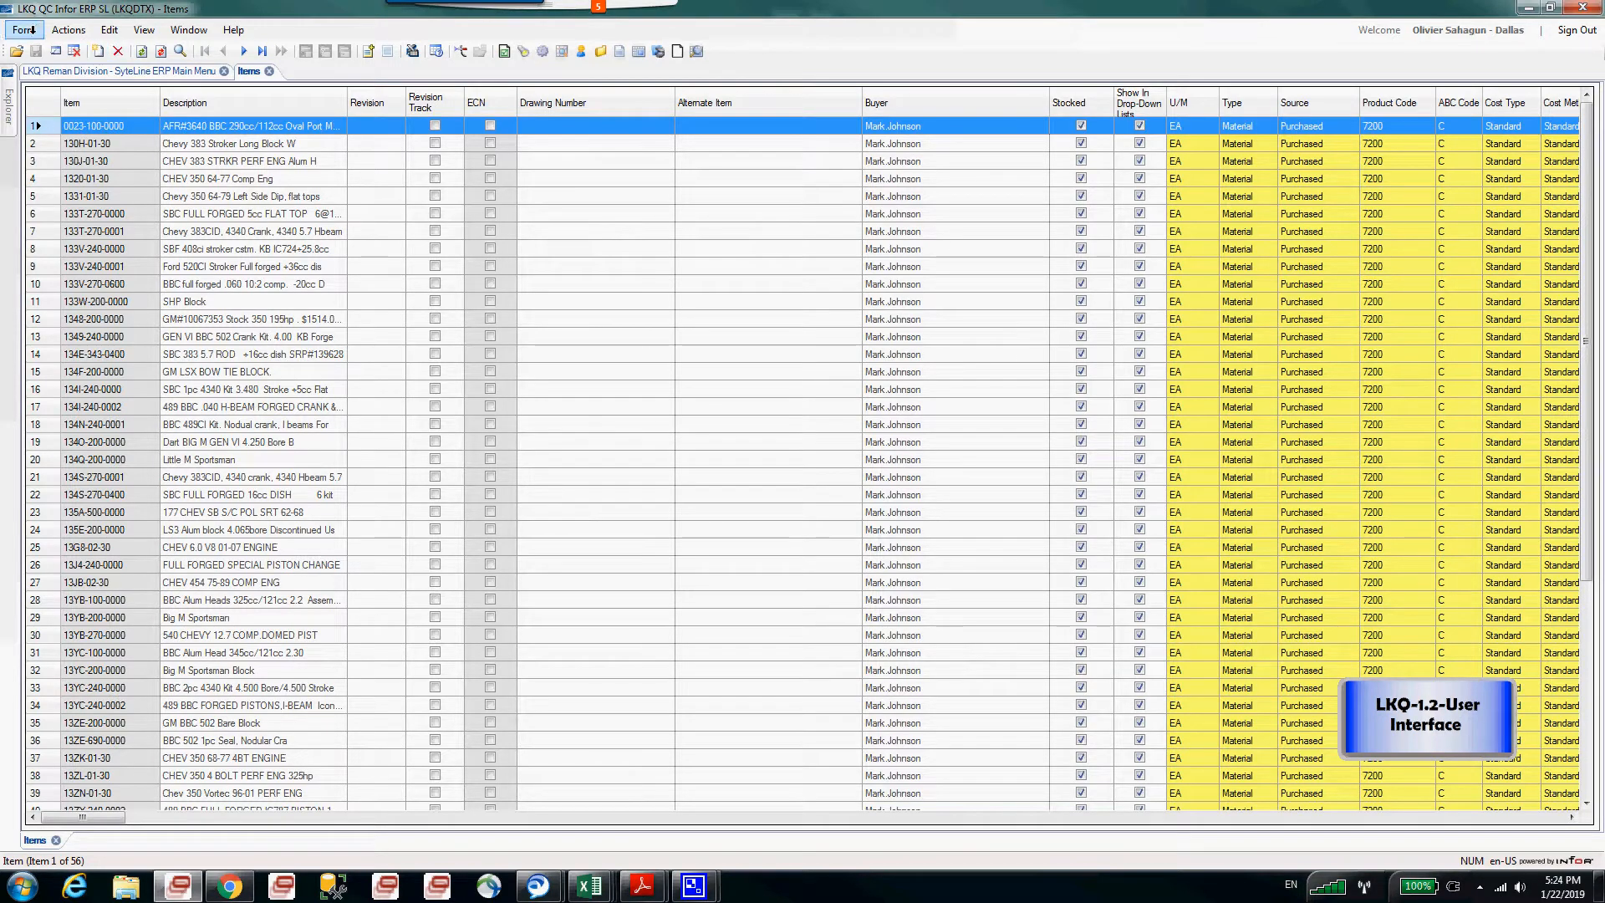
left_click(60, 28)
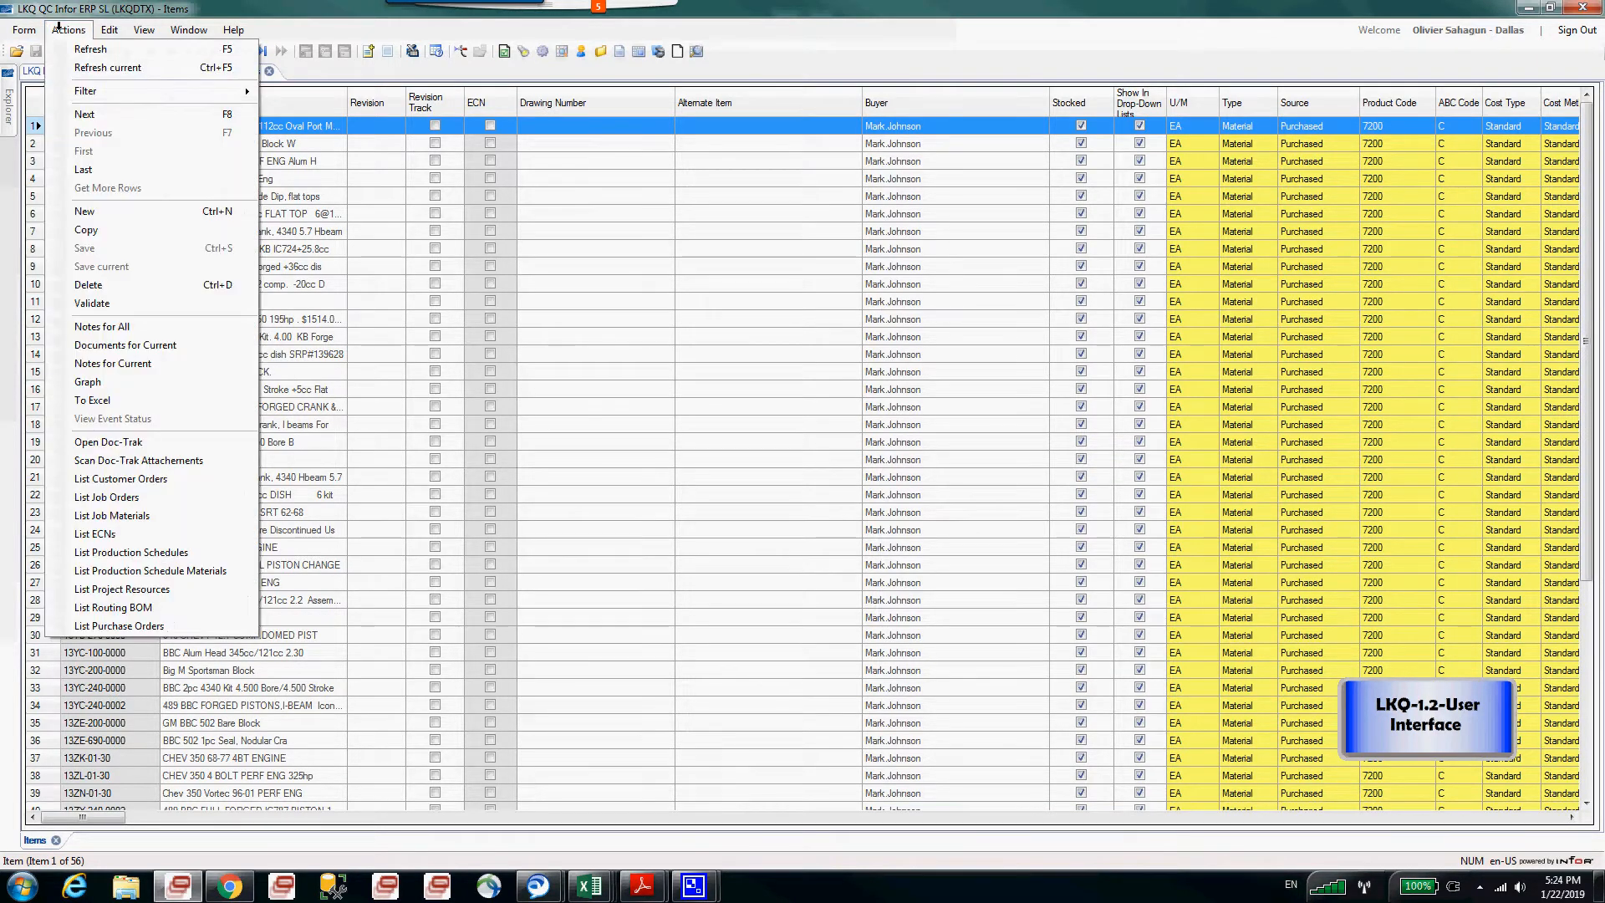
left_click(86, 230)
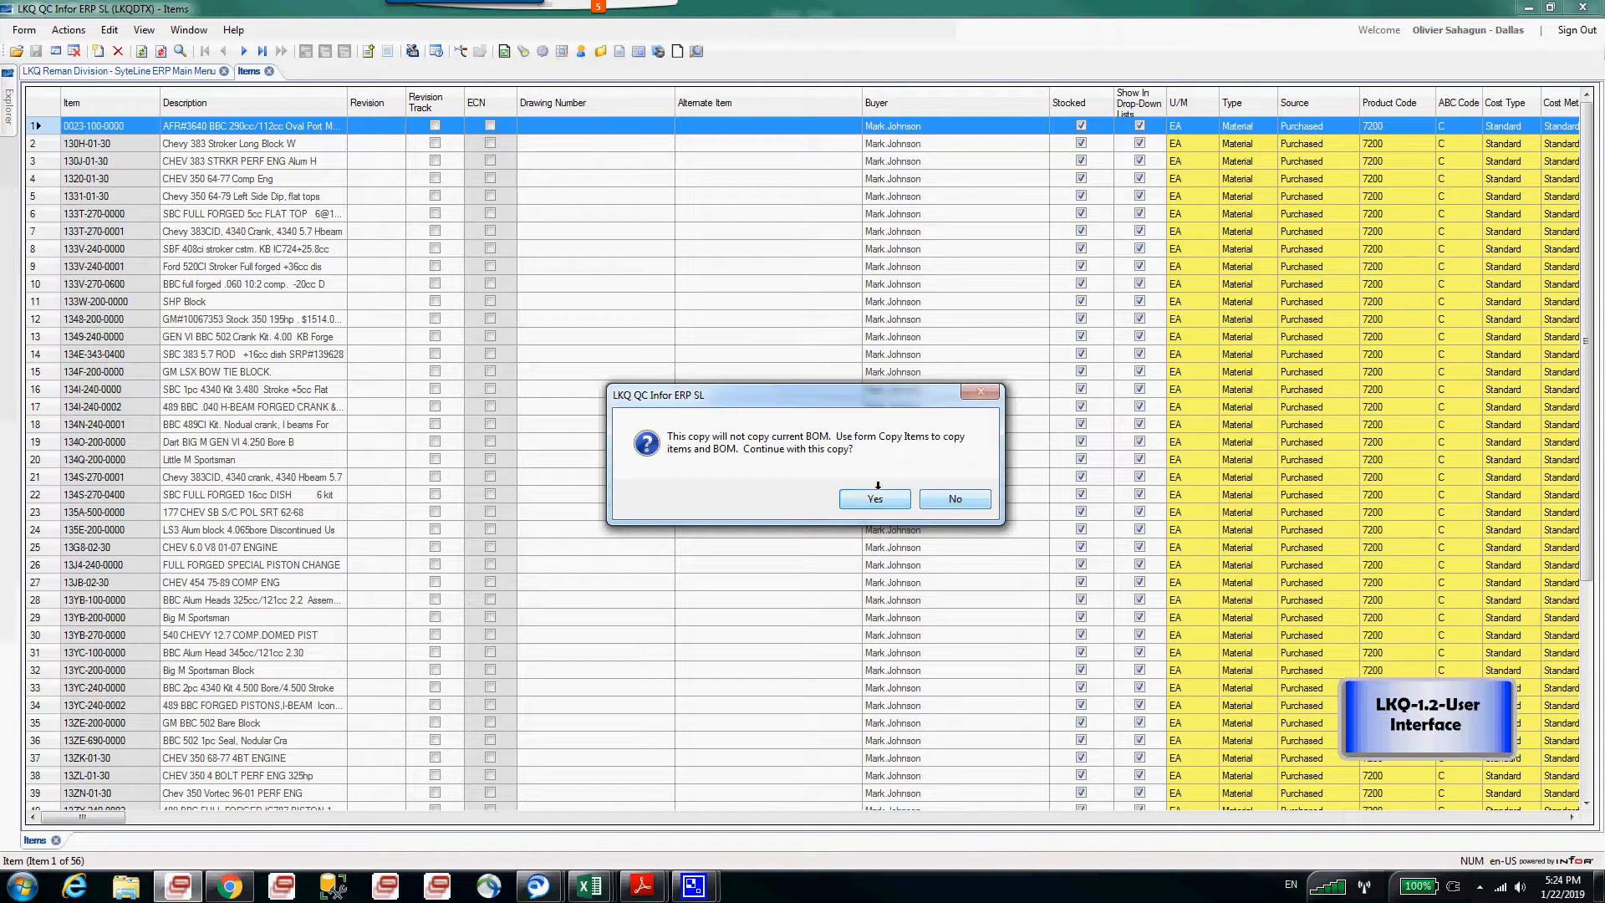
left_click(875, 498)
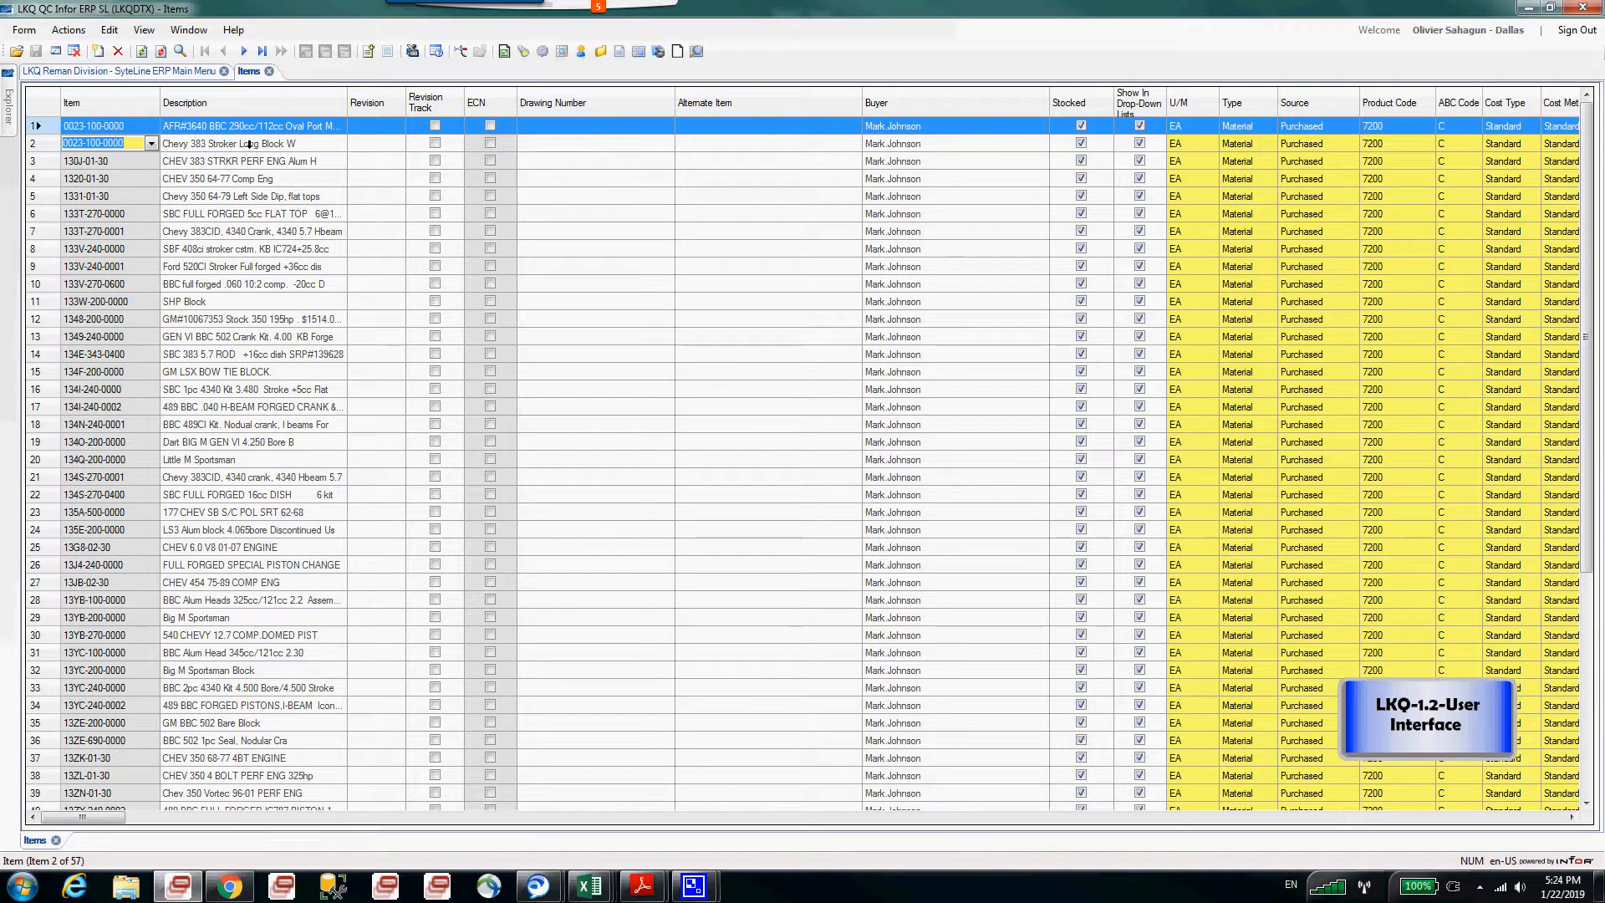
left_click(128, 142)
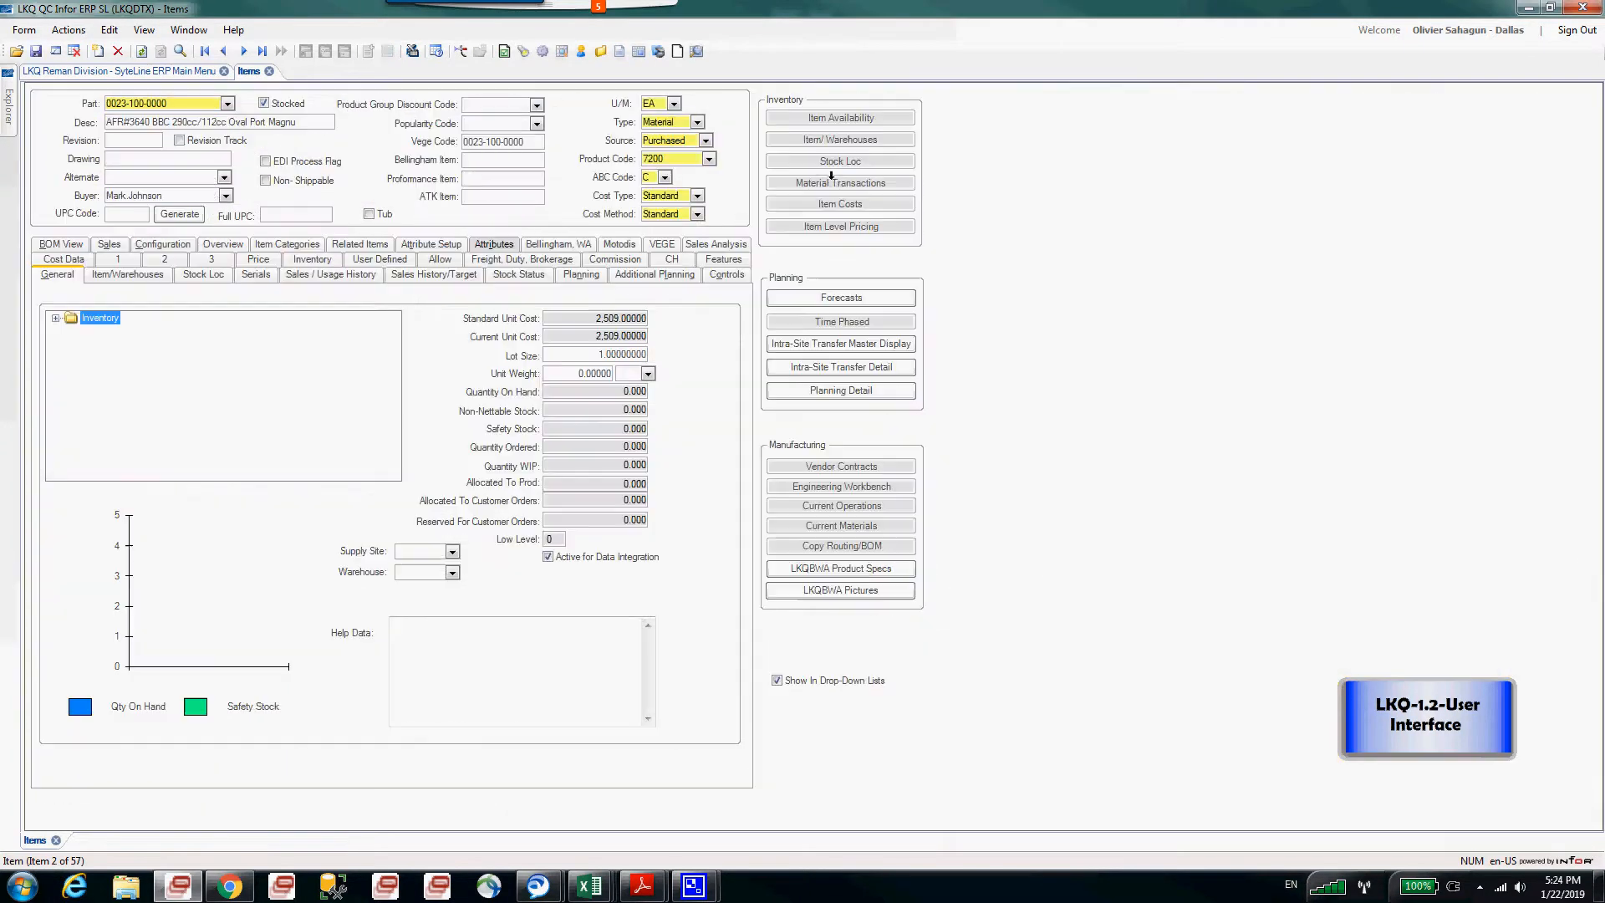
key("F7")
key("BackSpace")
type("23")
left_click(577, 318)
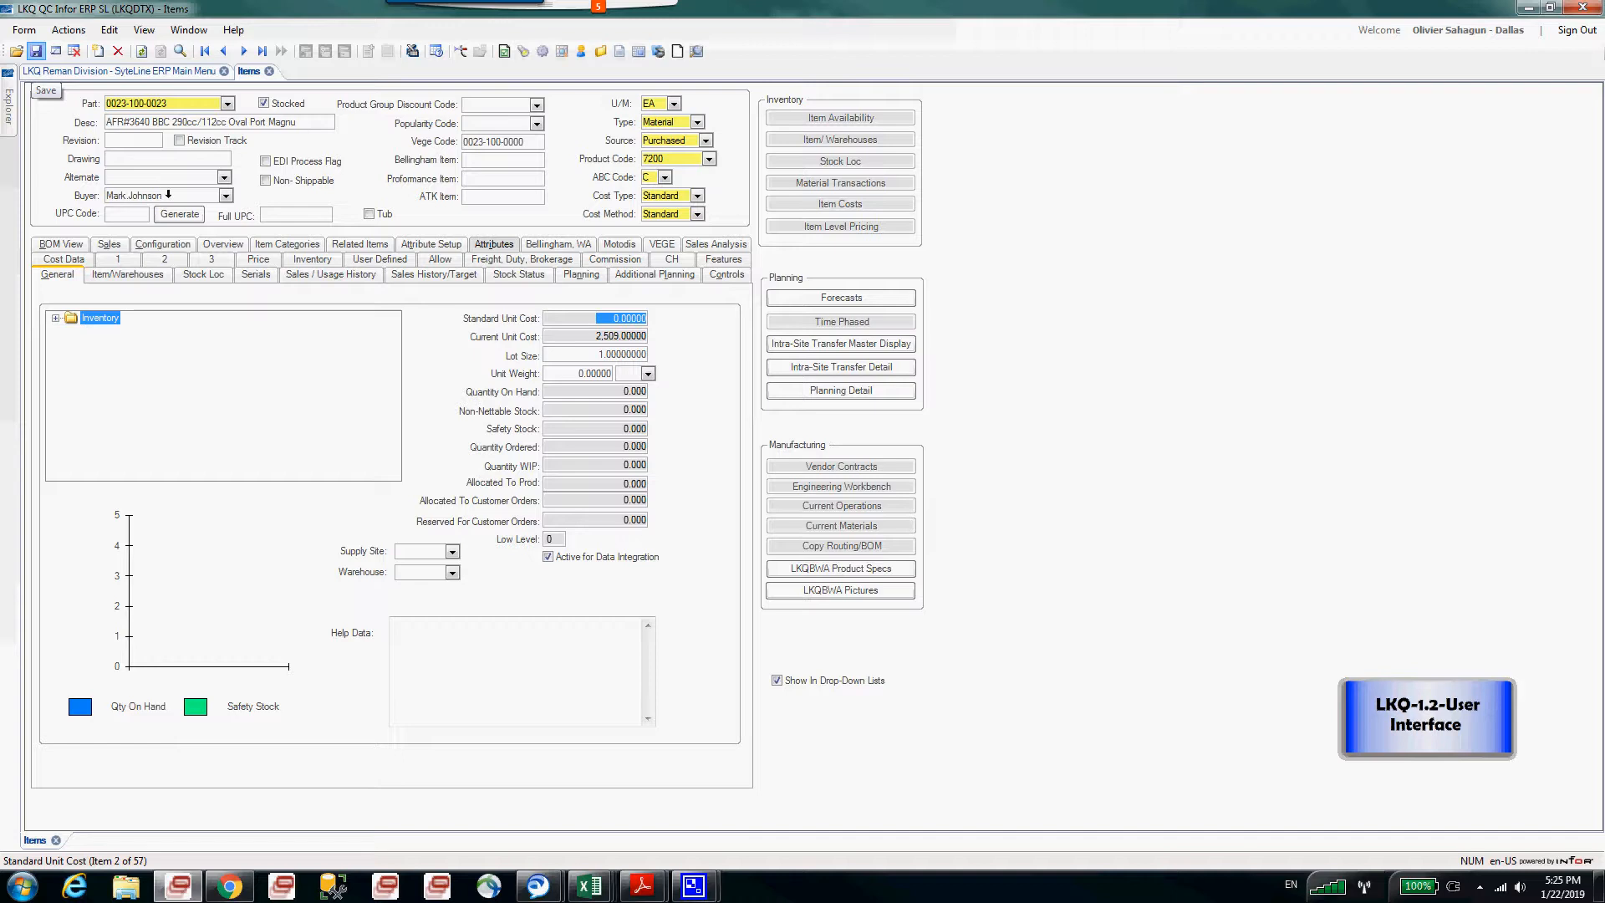
left_click(36, 51)
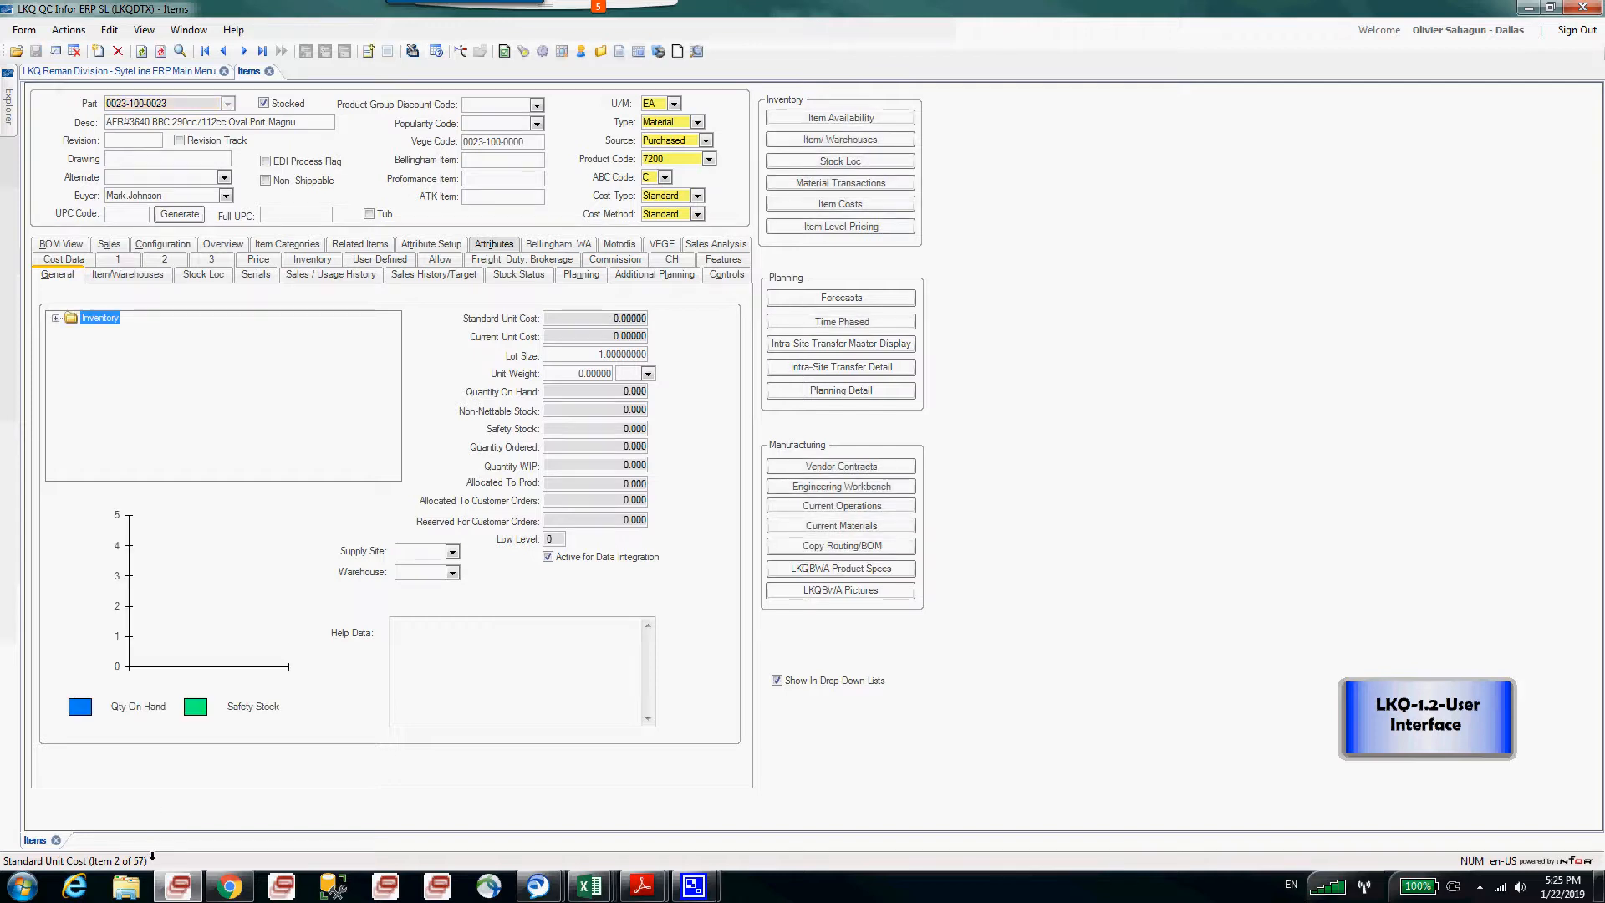
key("F4")
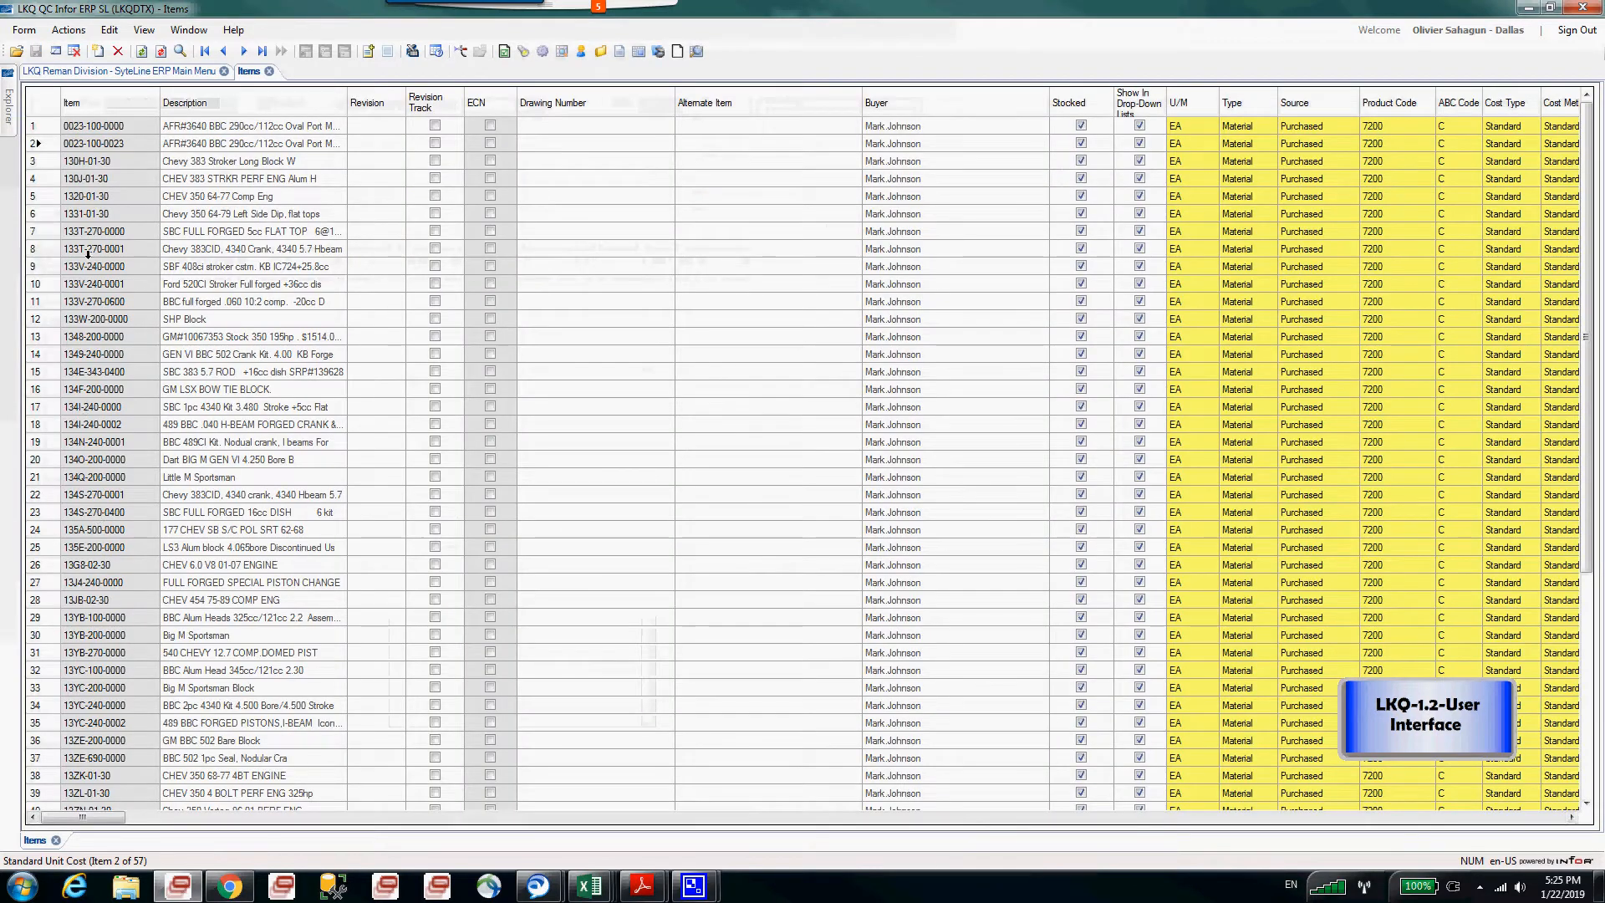
left_click(96, 140)
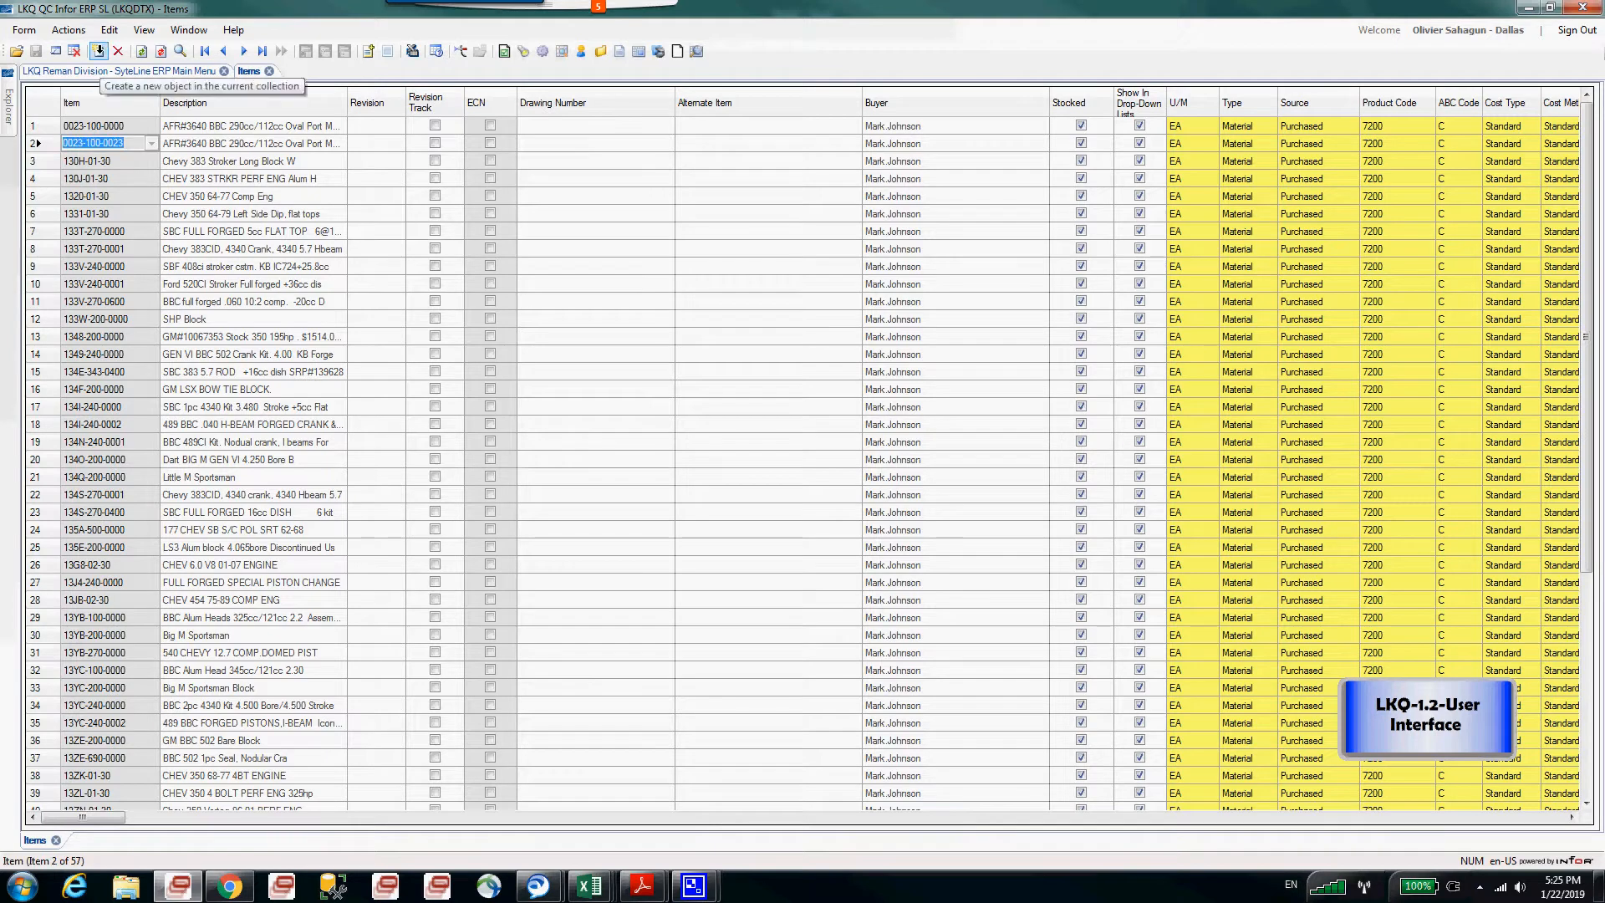
left_click(98, 51)
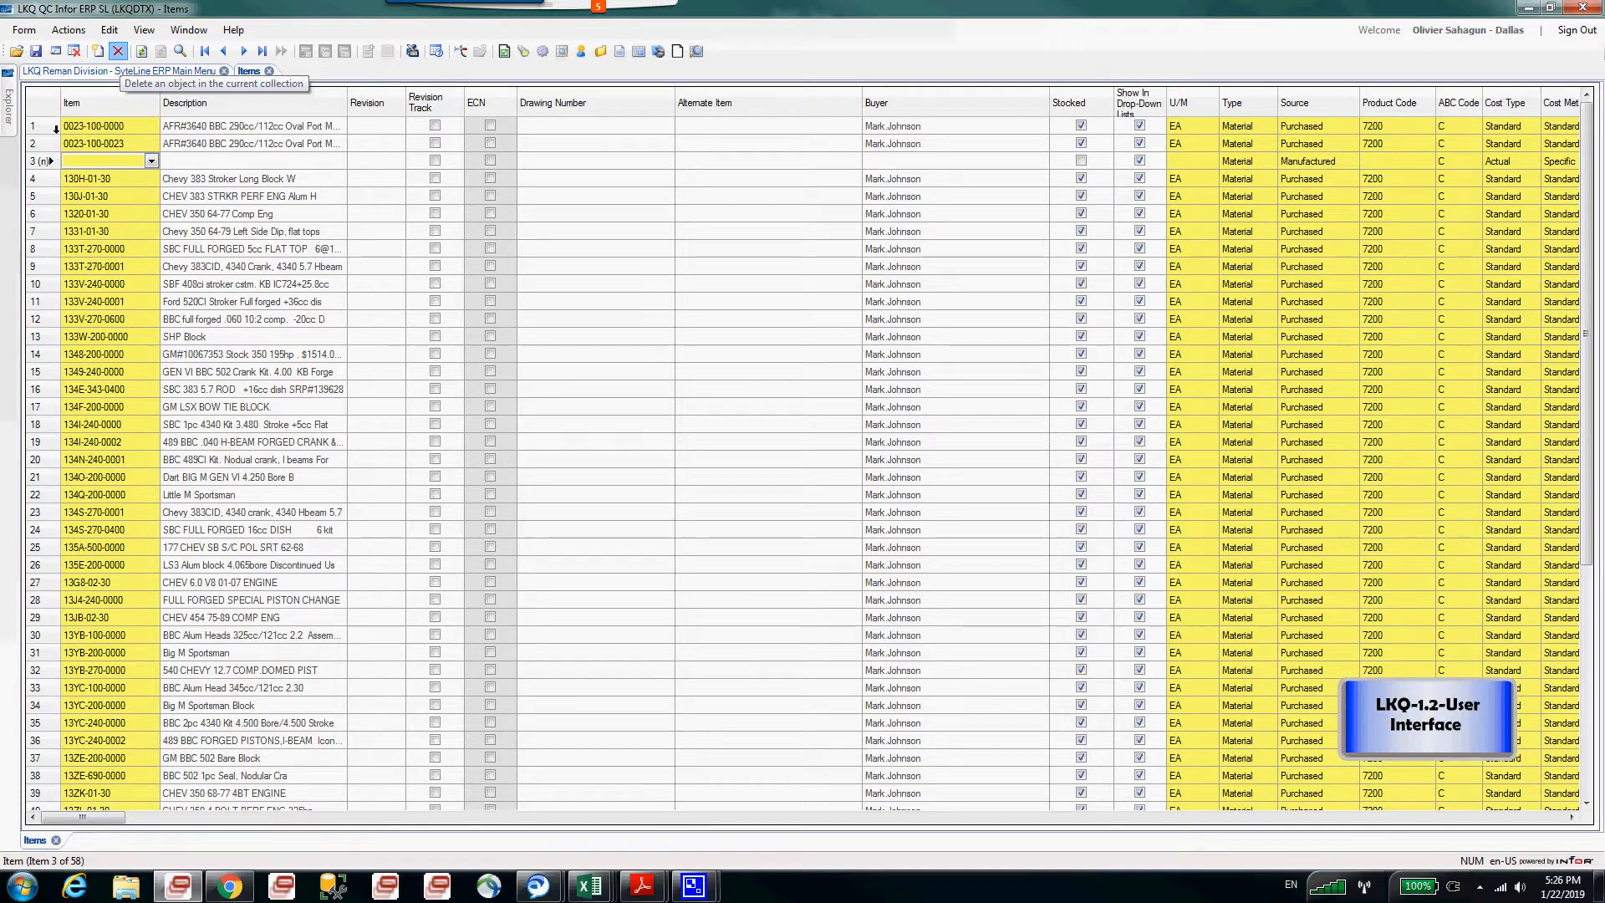
left_click(118, 51)
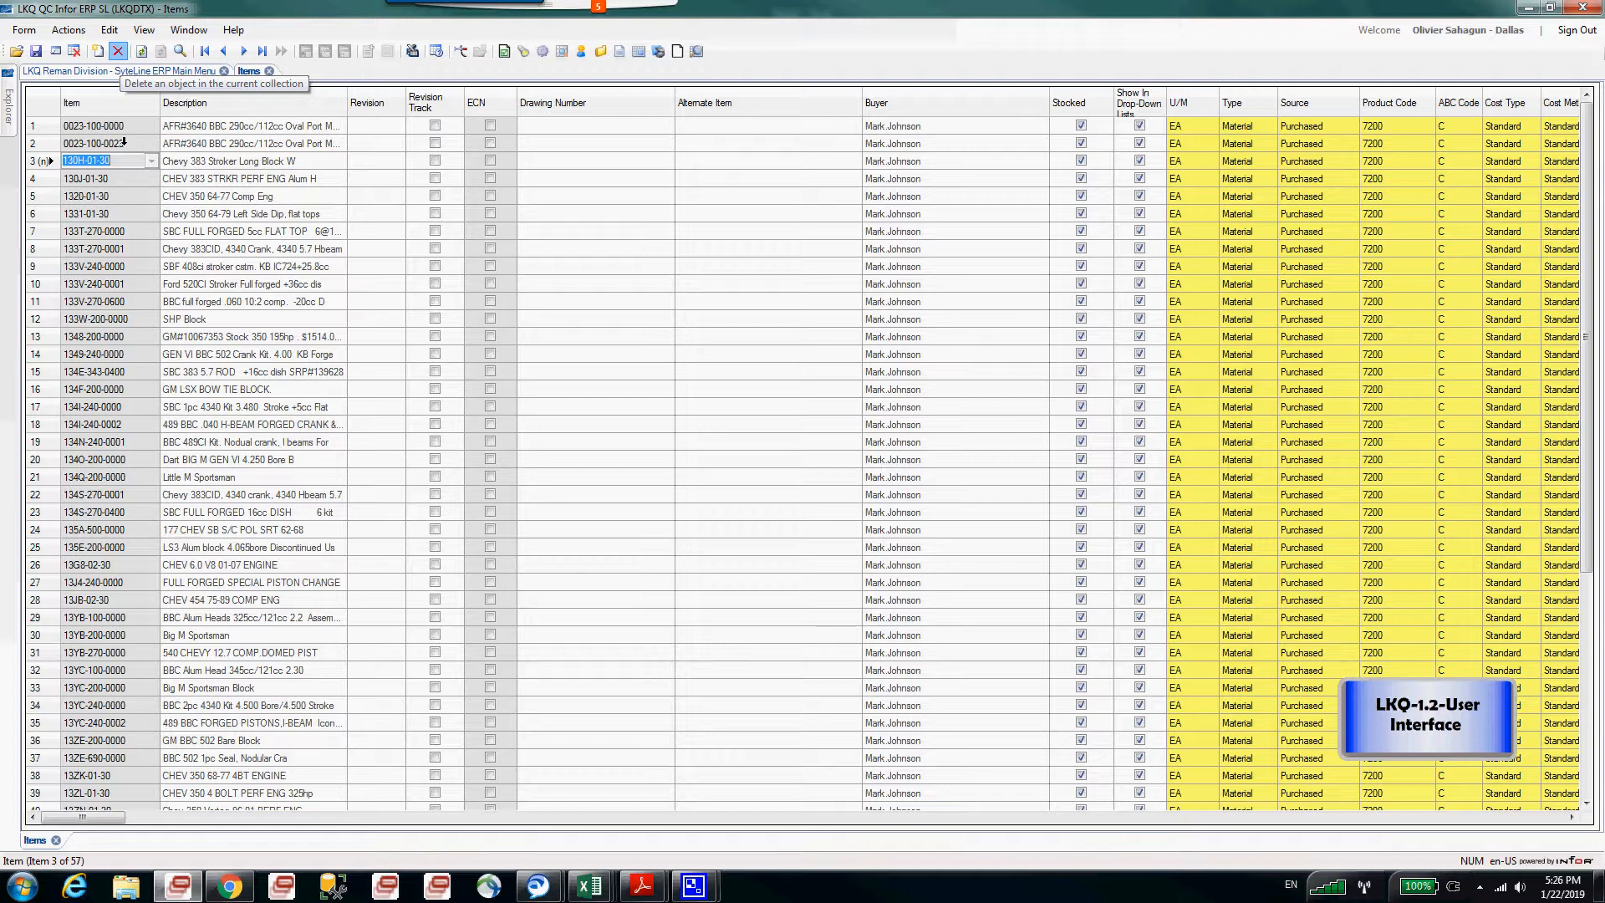
Clear the description of item 130H-01-30, then discard the change
key("Tab")
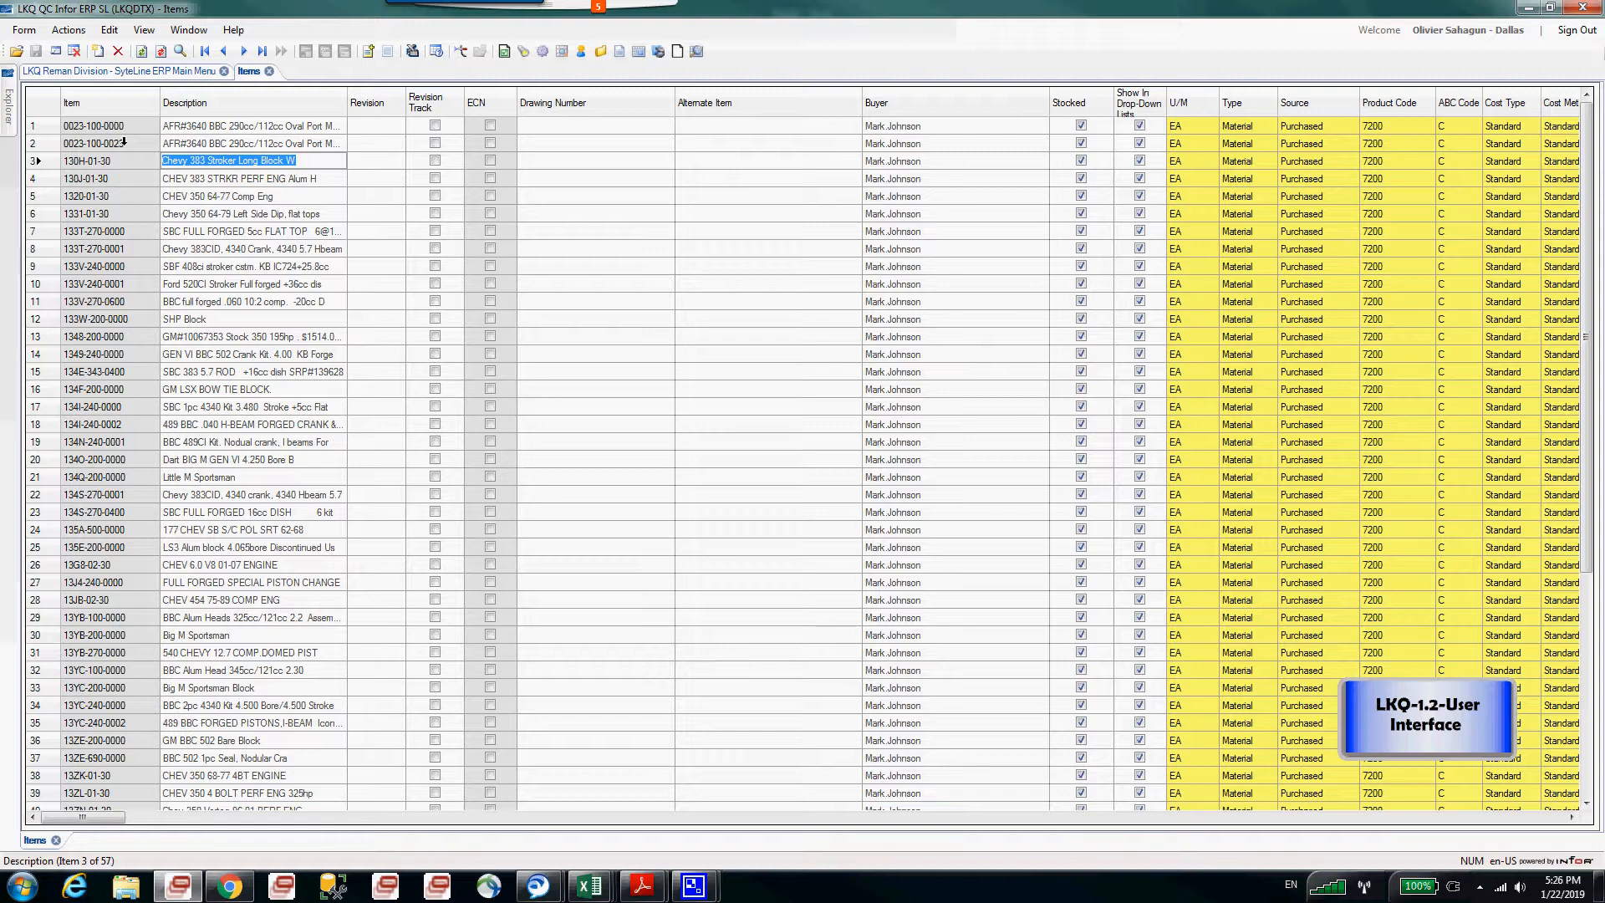
key("Delete")
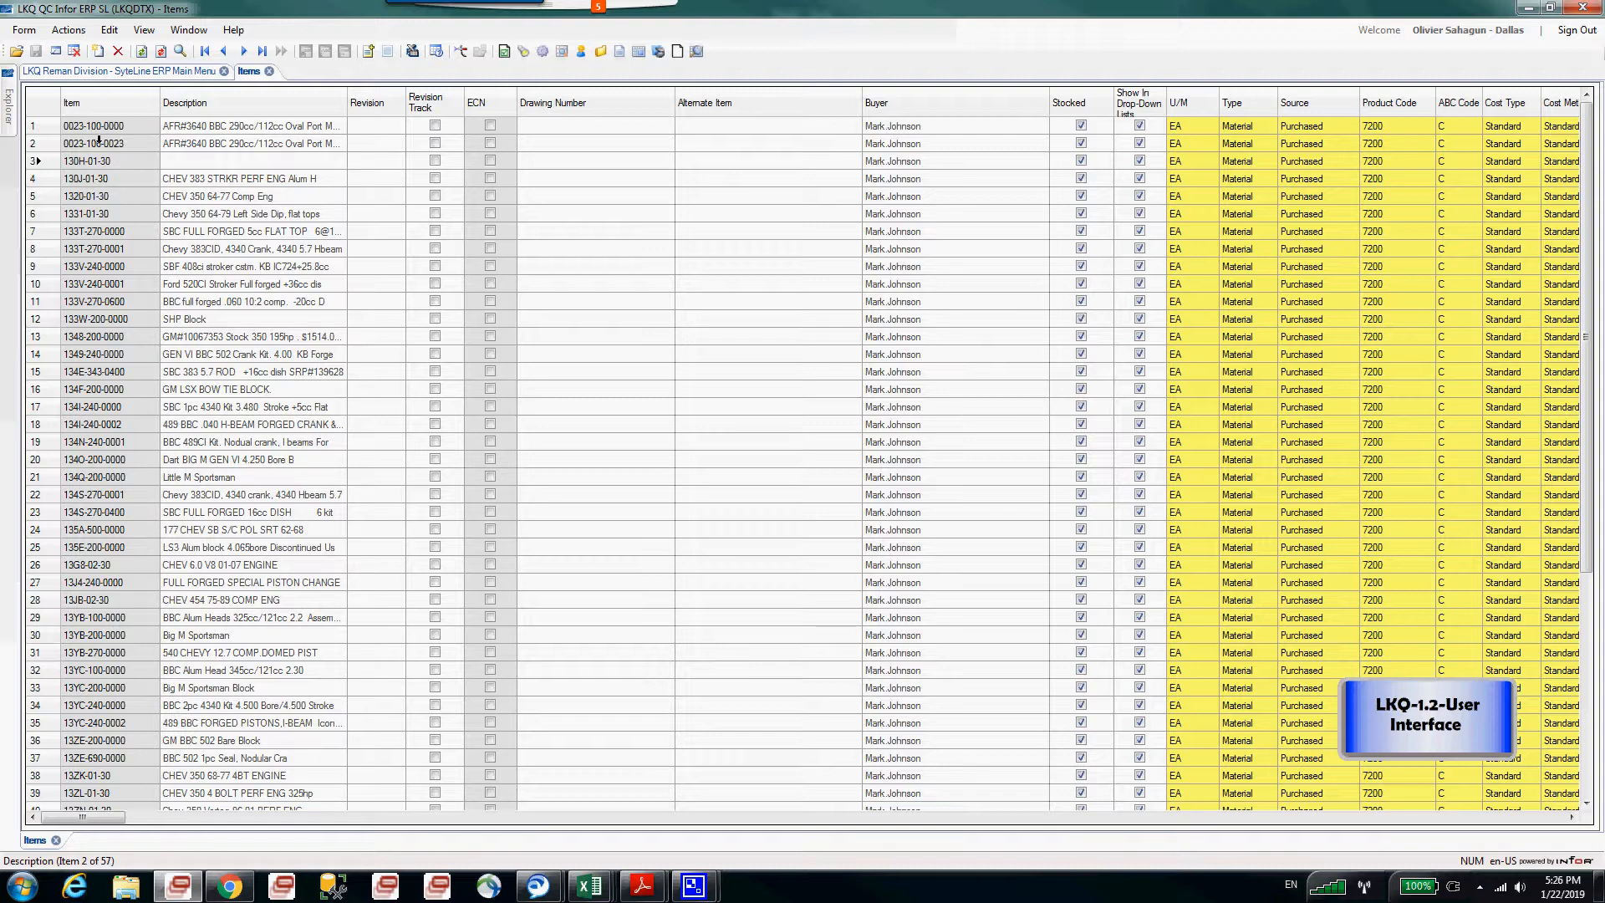
key("Escape")
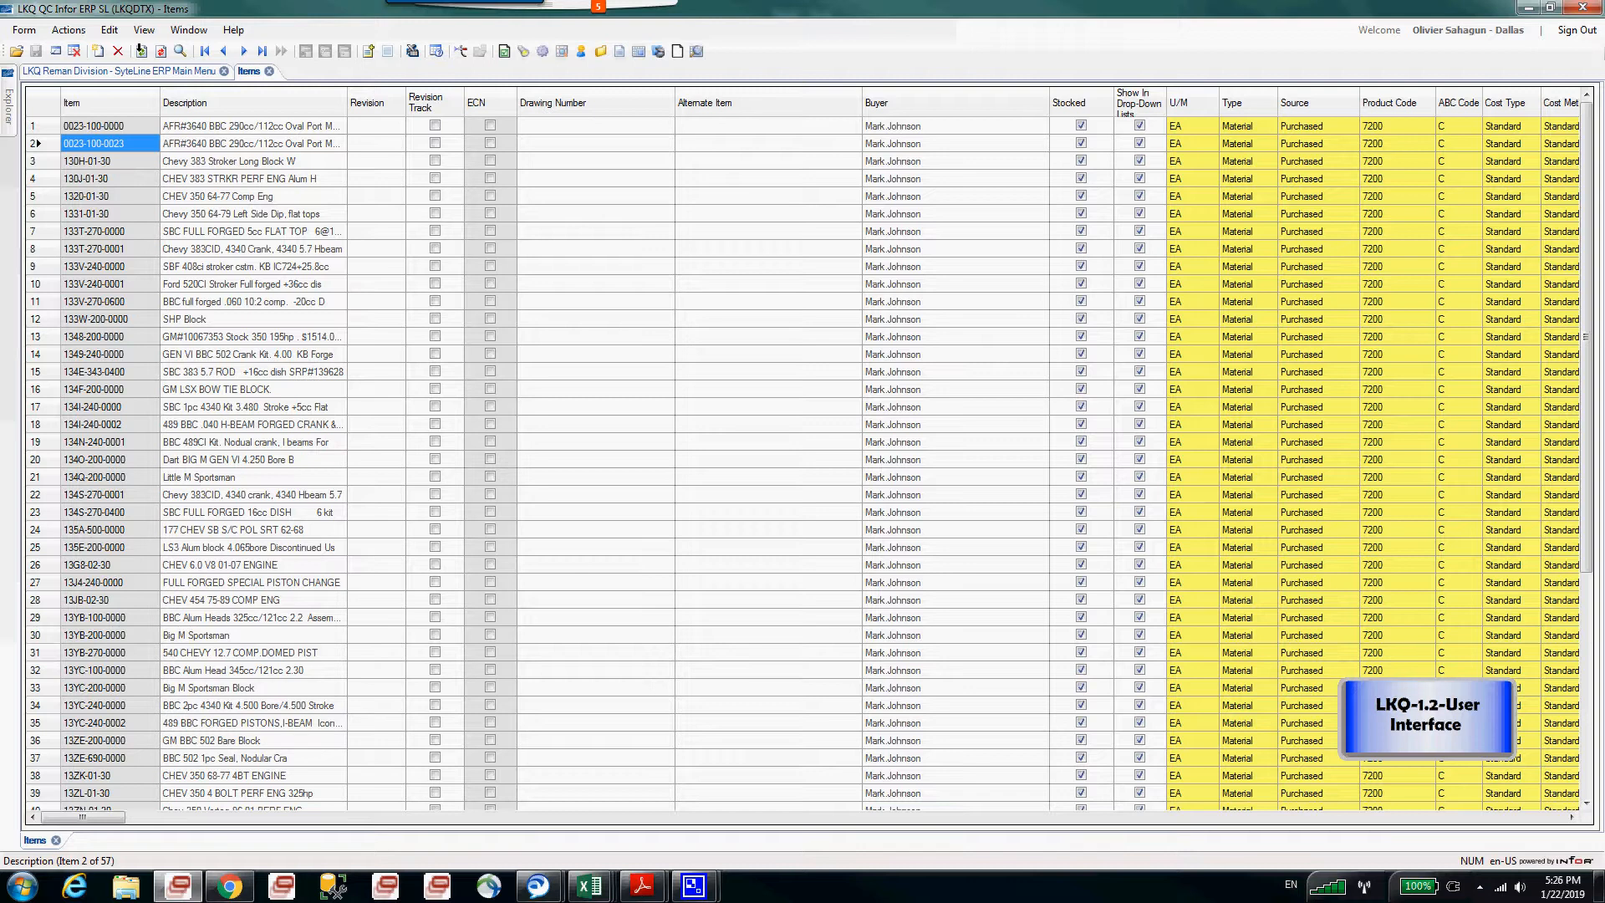
left_click(118, 51)
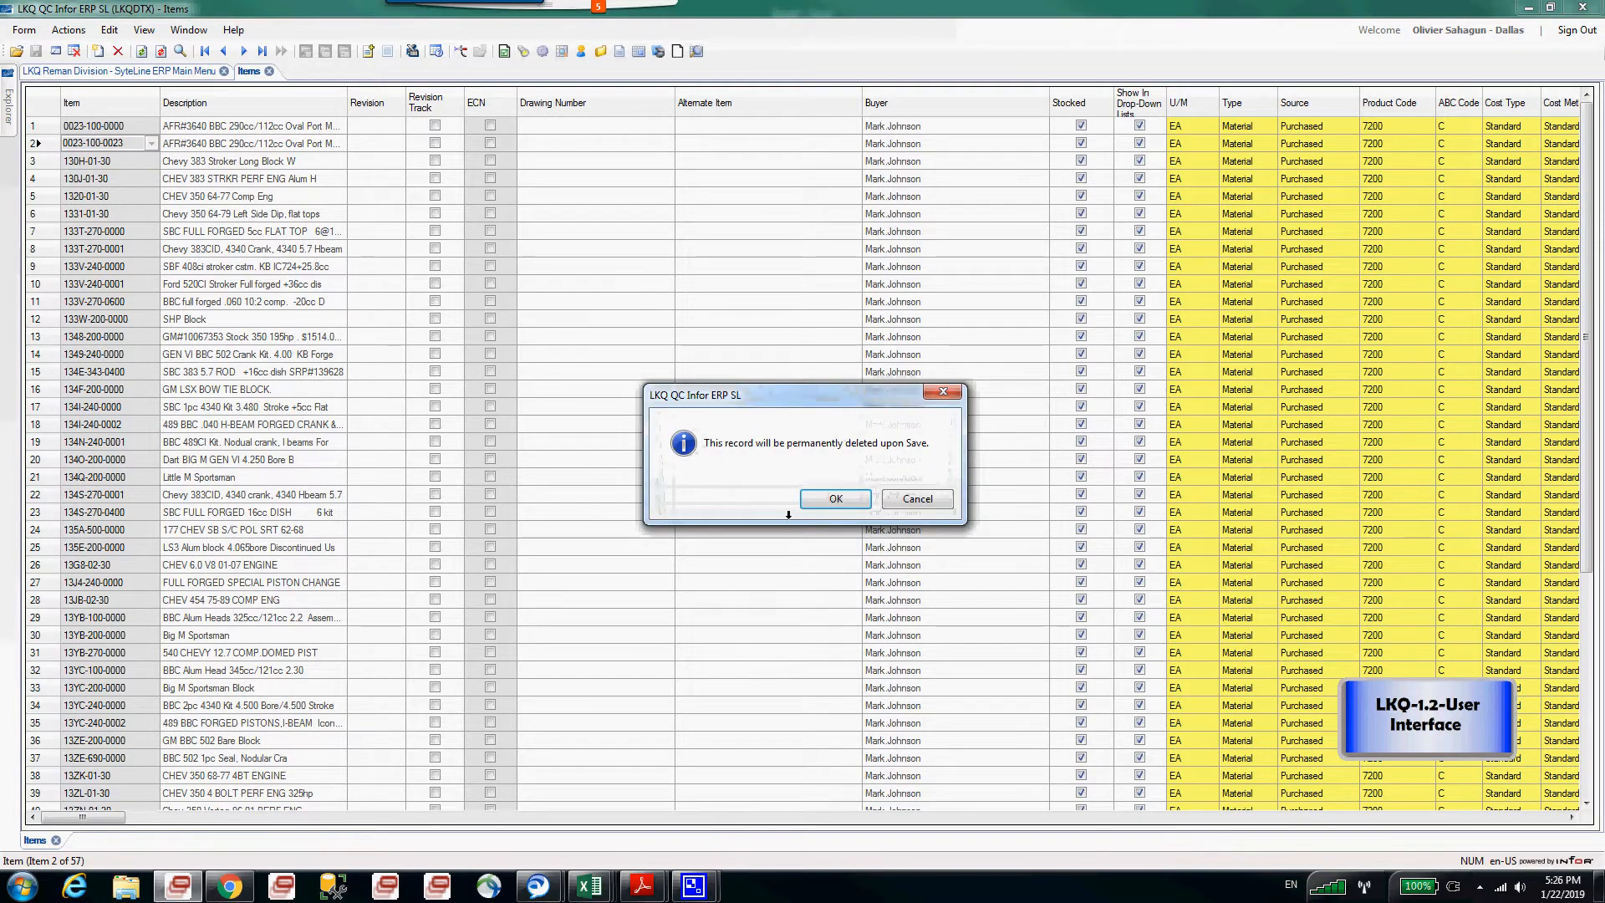
left_click(807, 499)
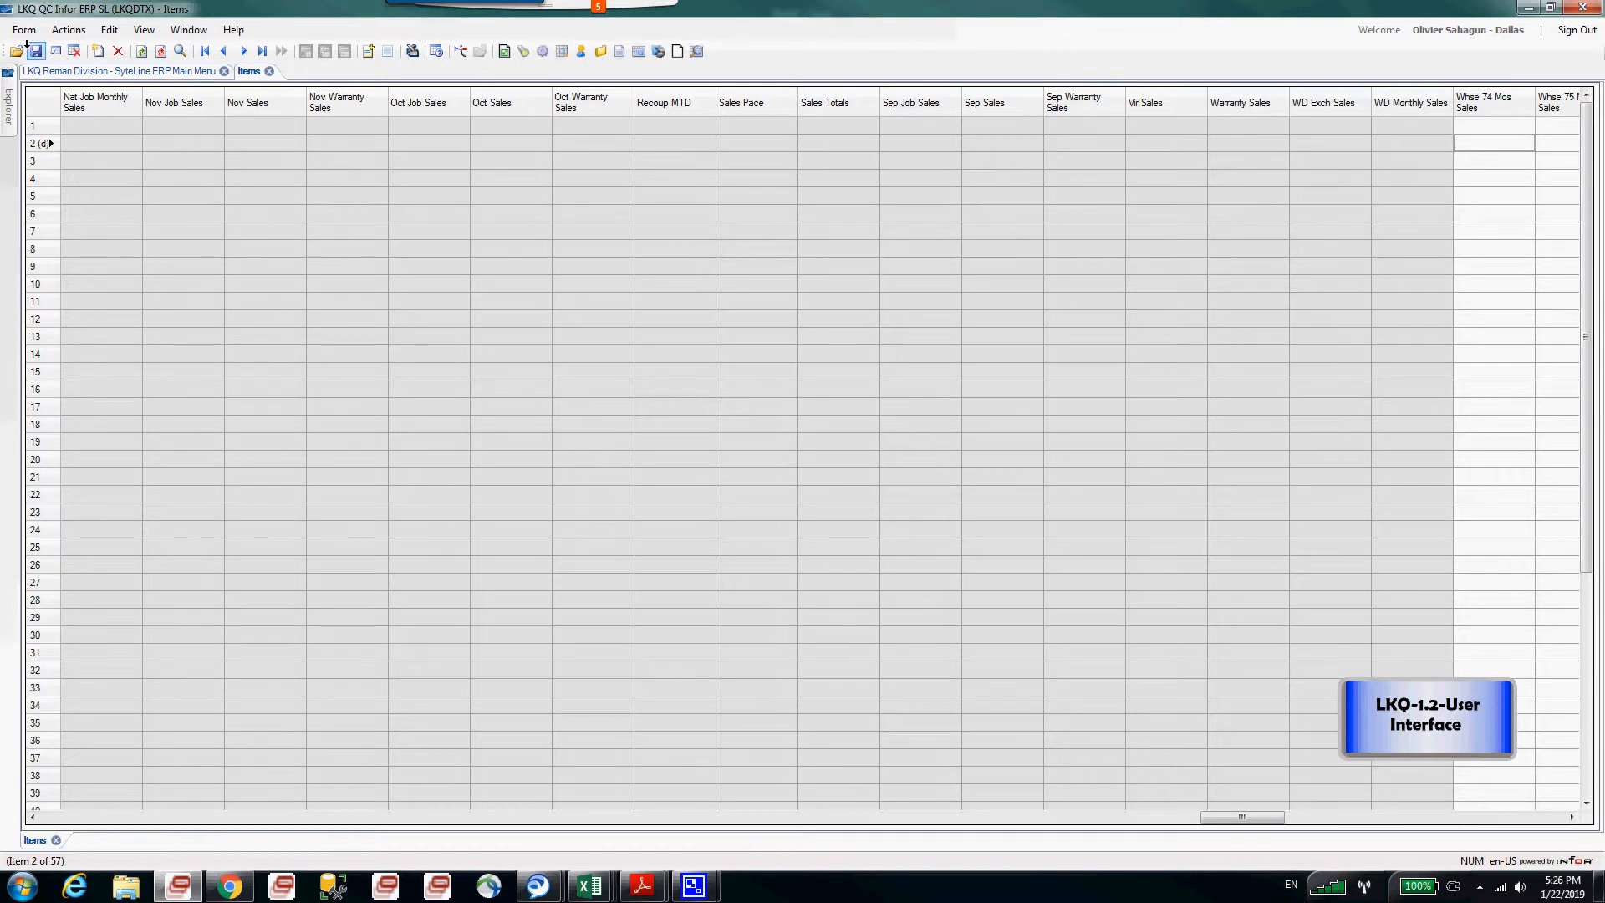
left_click(35, 51)
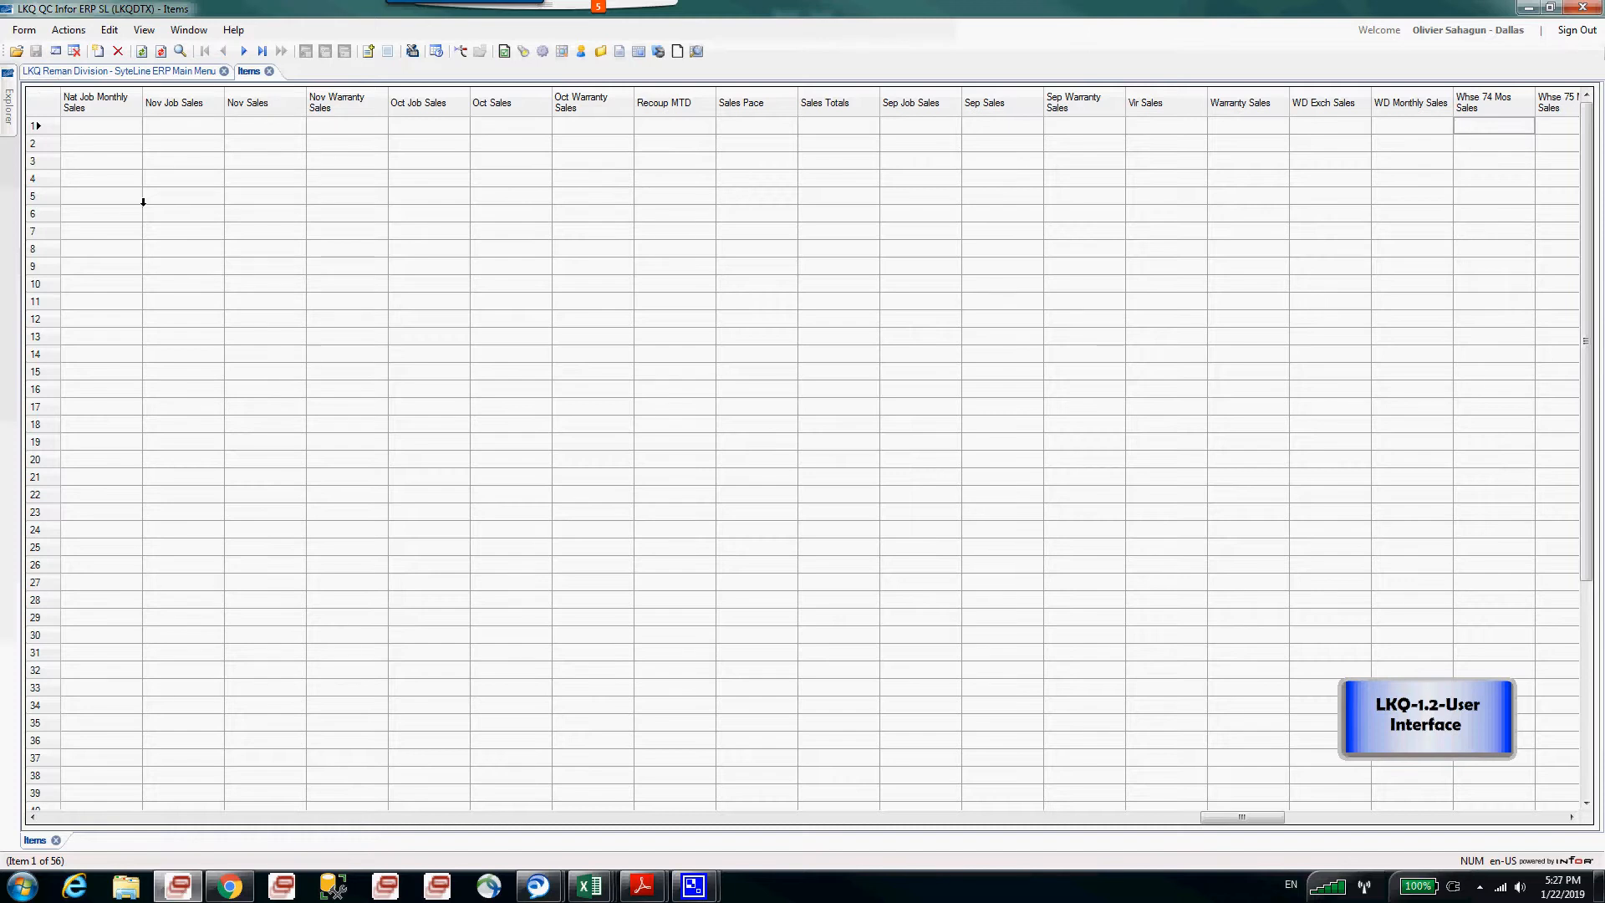
Start a new item record in the single-record view with the part number "Test item"
key("Down")
key("F8")
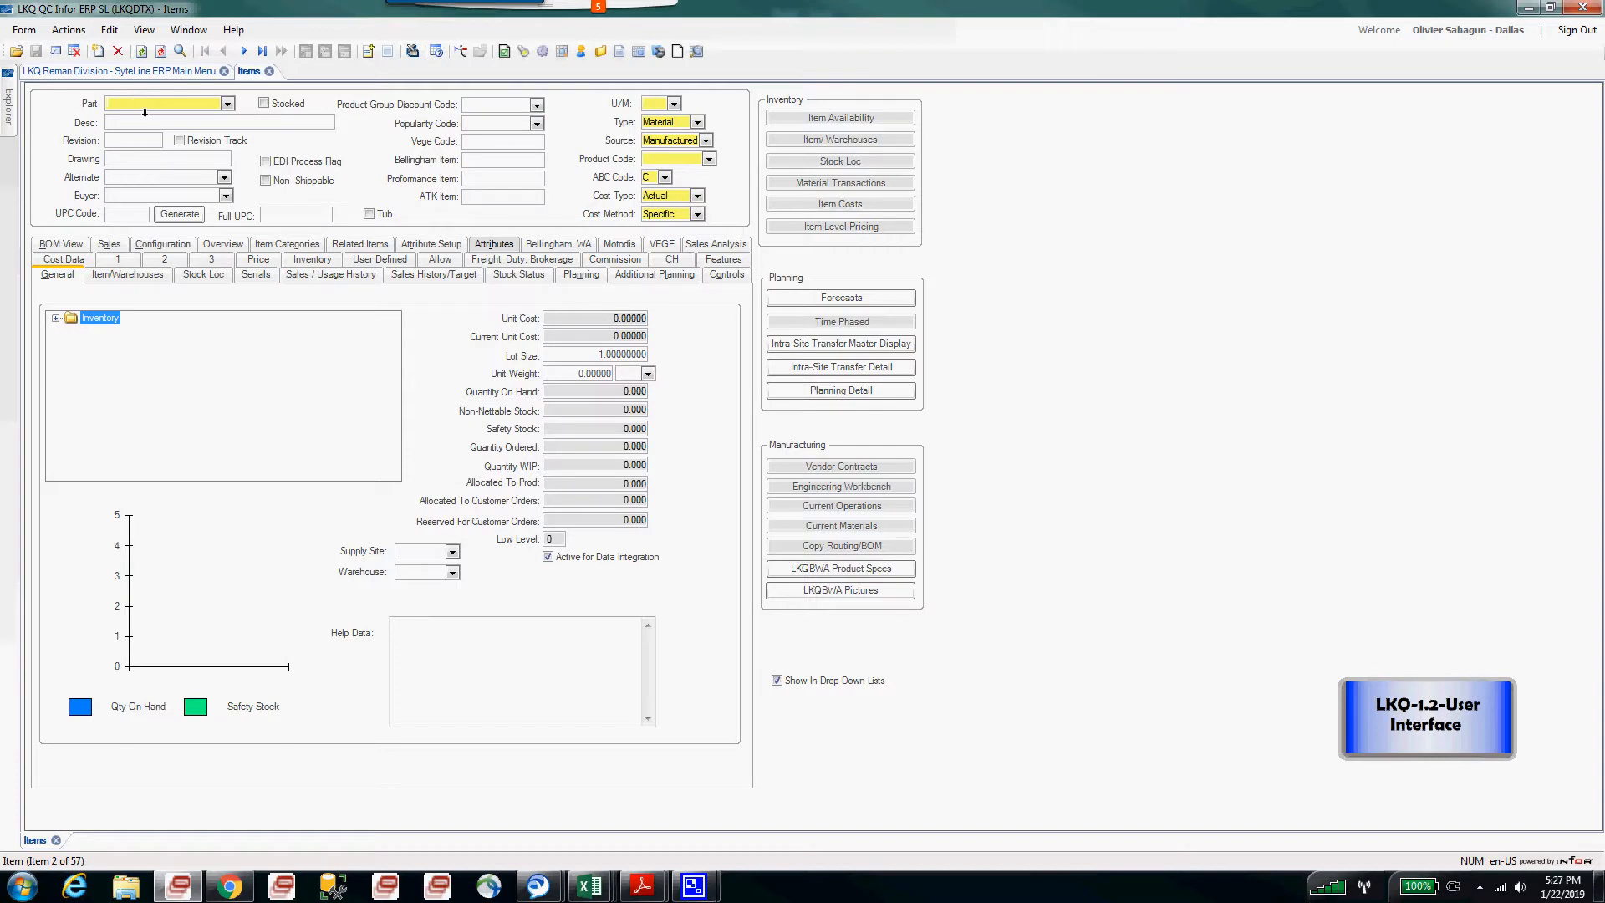
key("F8")
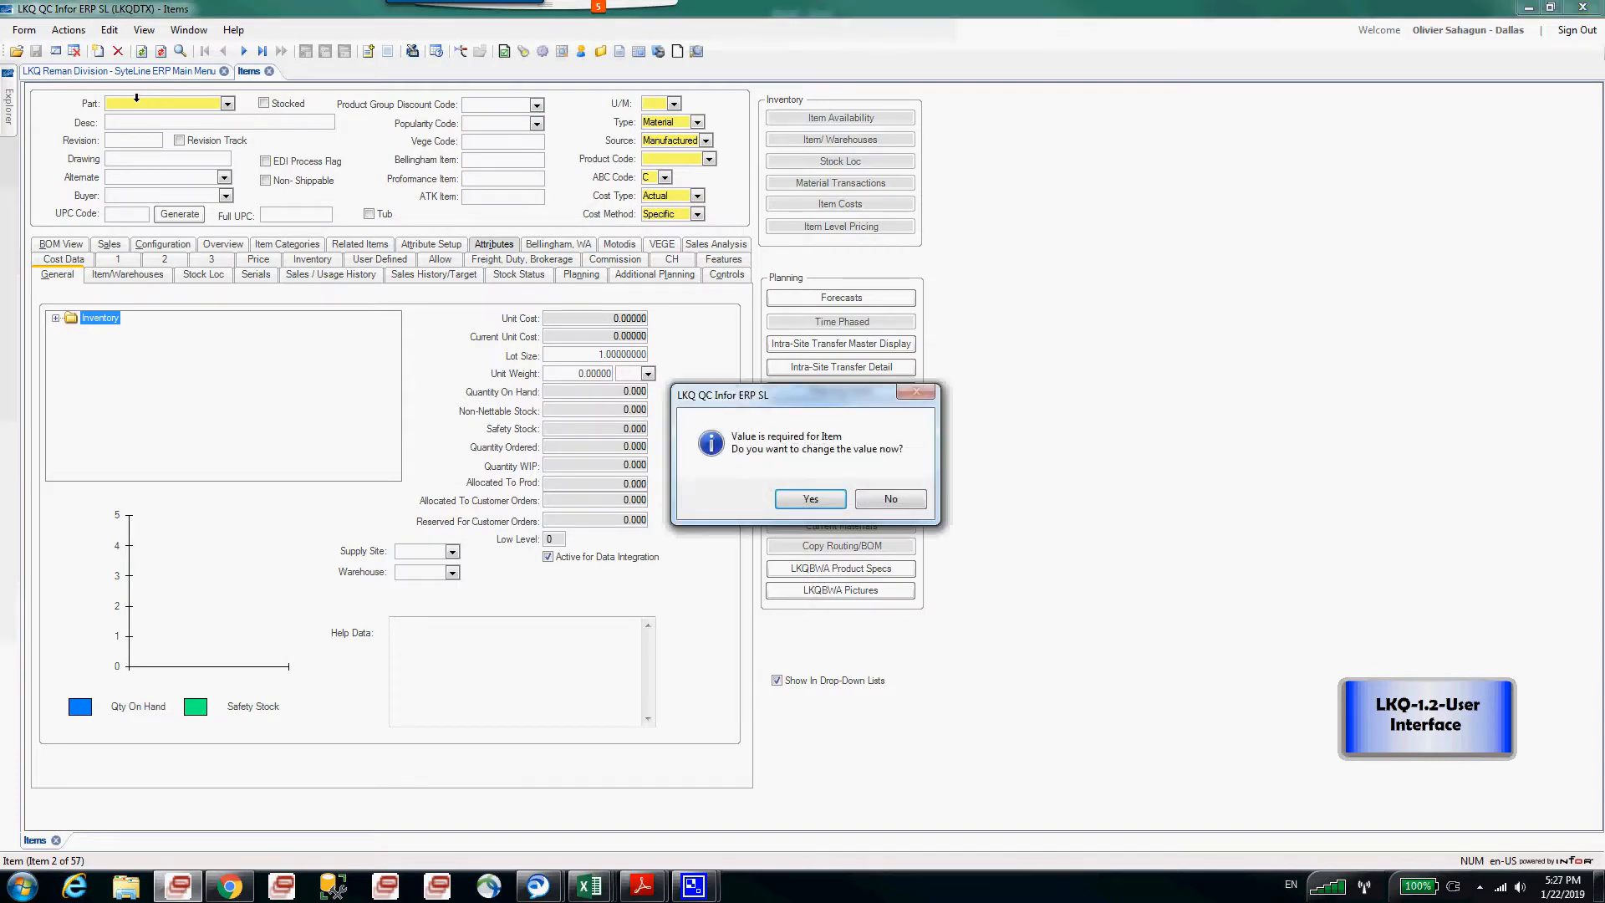
left_click(862, 501)
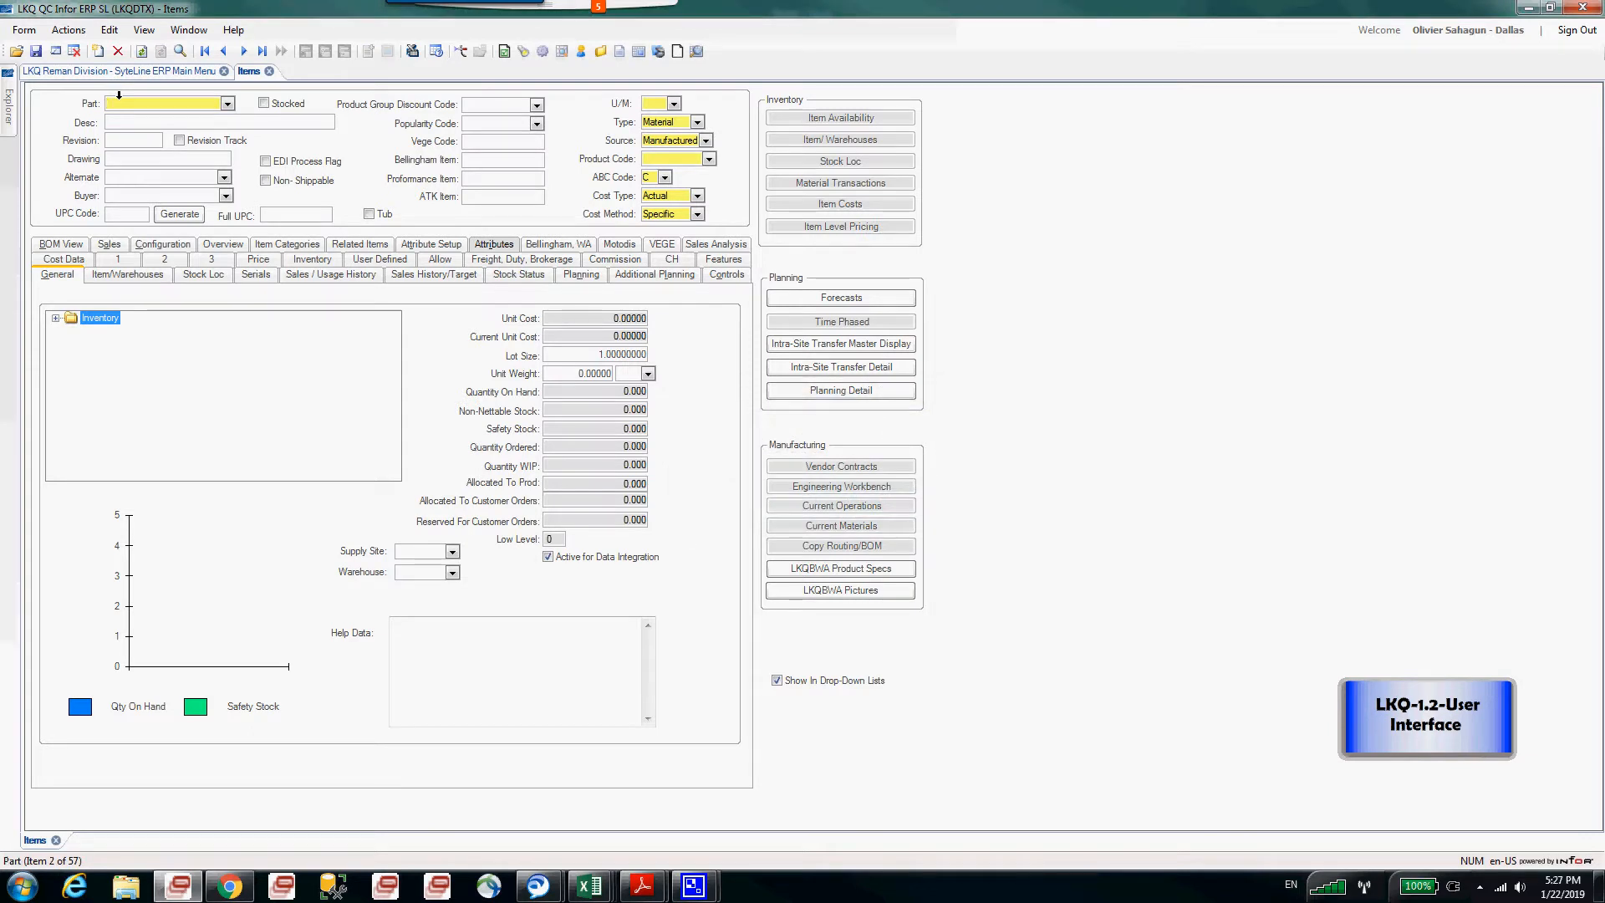
type("Test item")
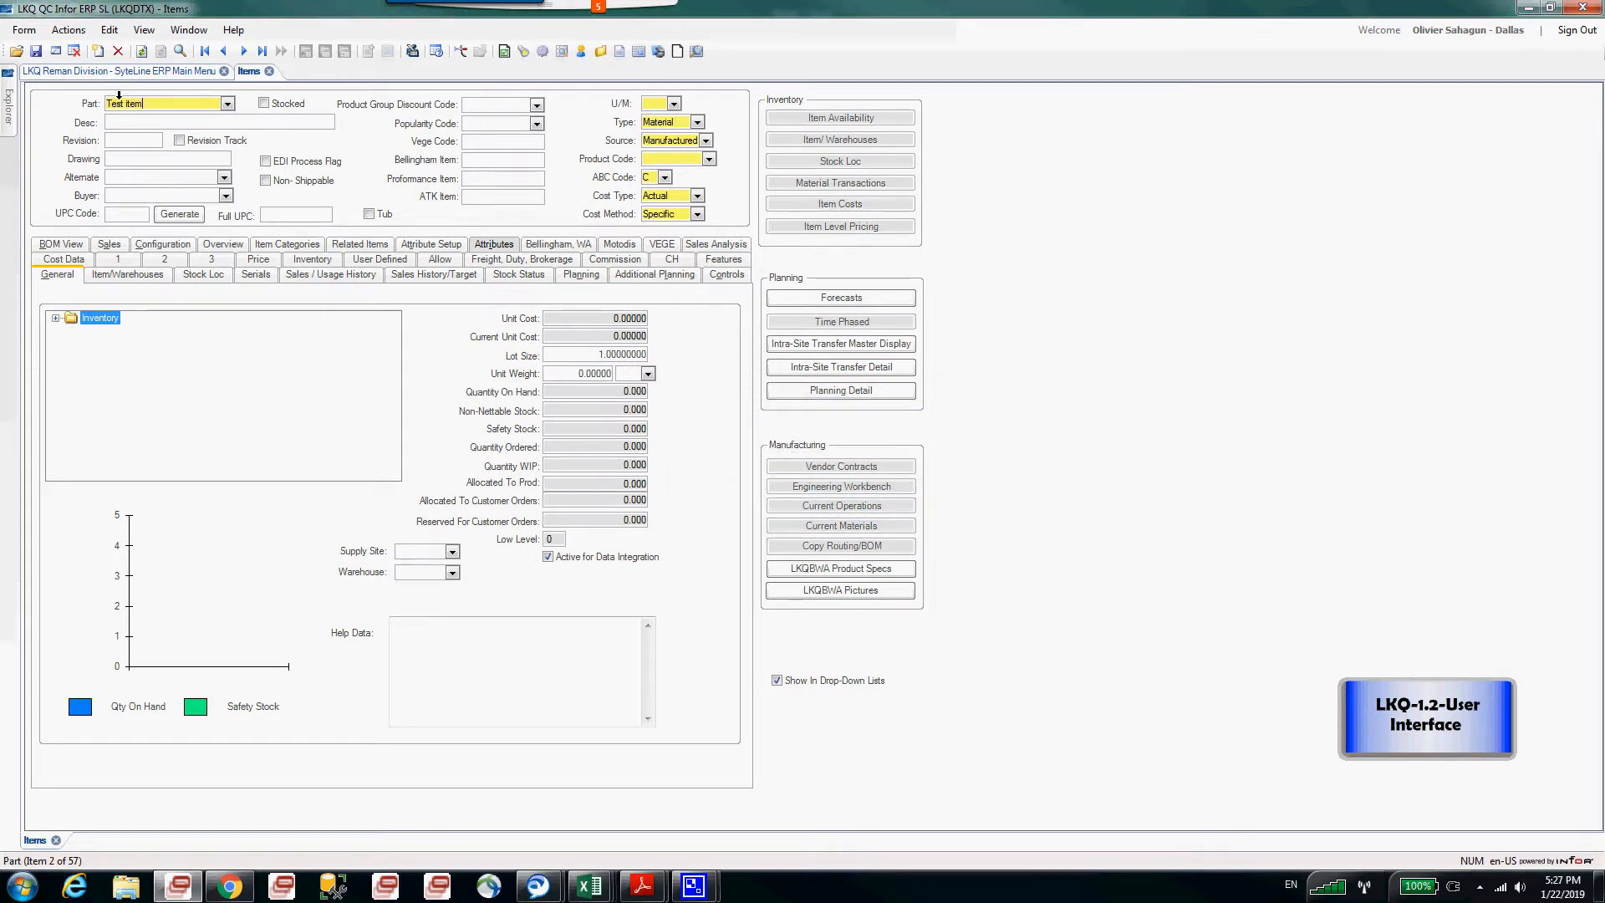
Set the new item's U/M to 47 and product code to 3505, save it and return to the grid view
left_click(674, 102)
left_click(694, 123)
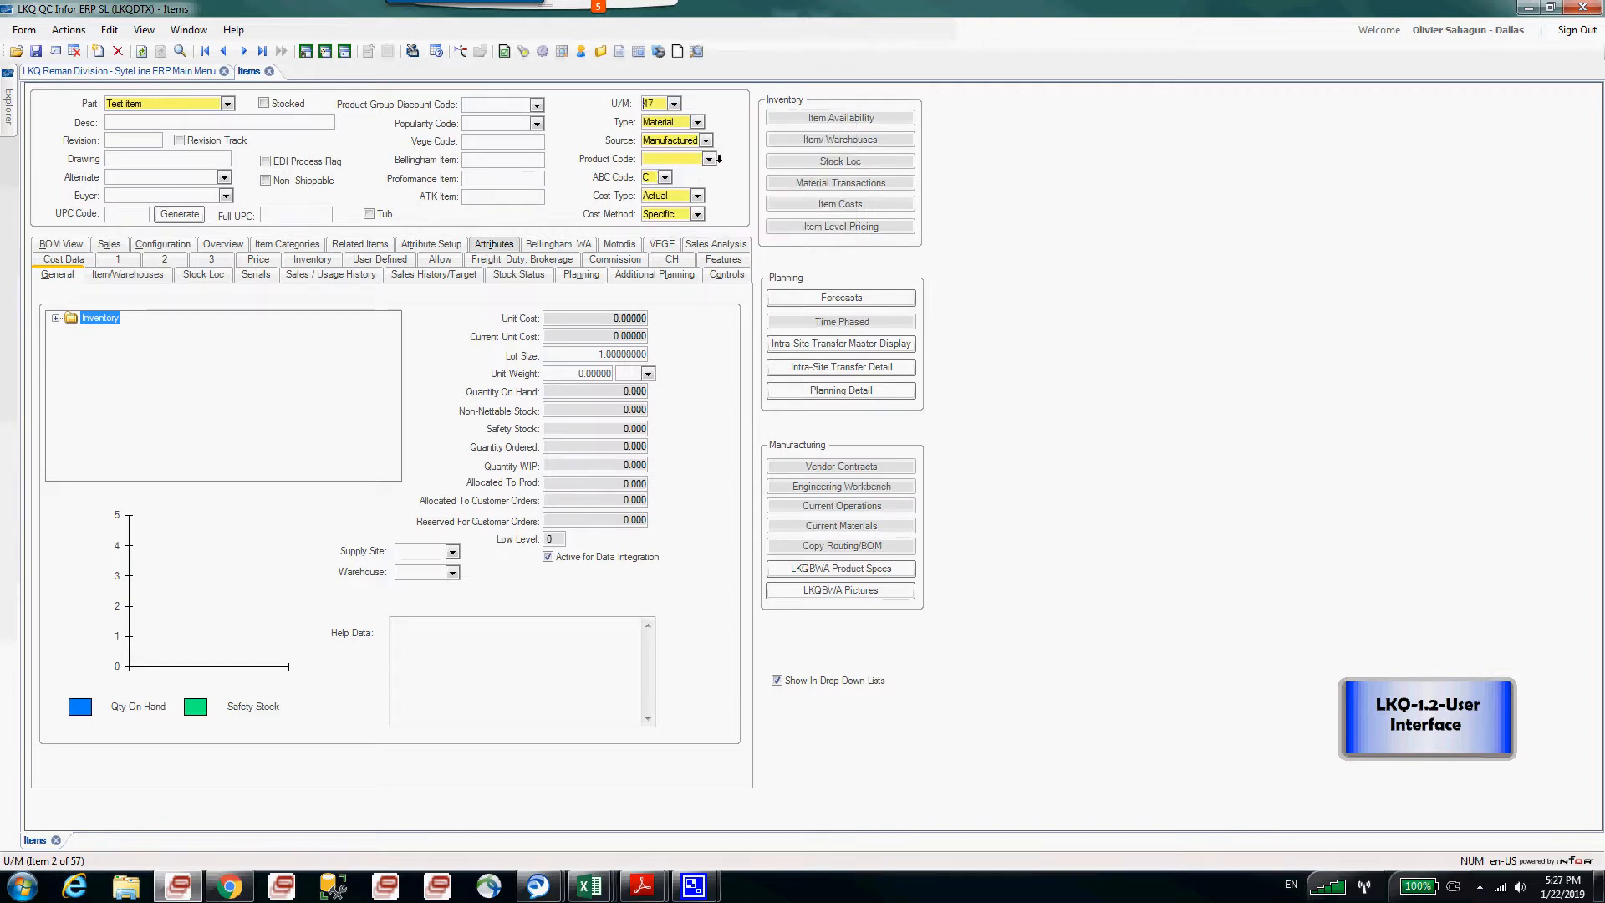
left_click(707, 158)
scroll(753, 218, "down", 3)
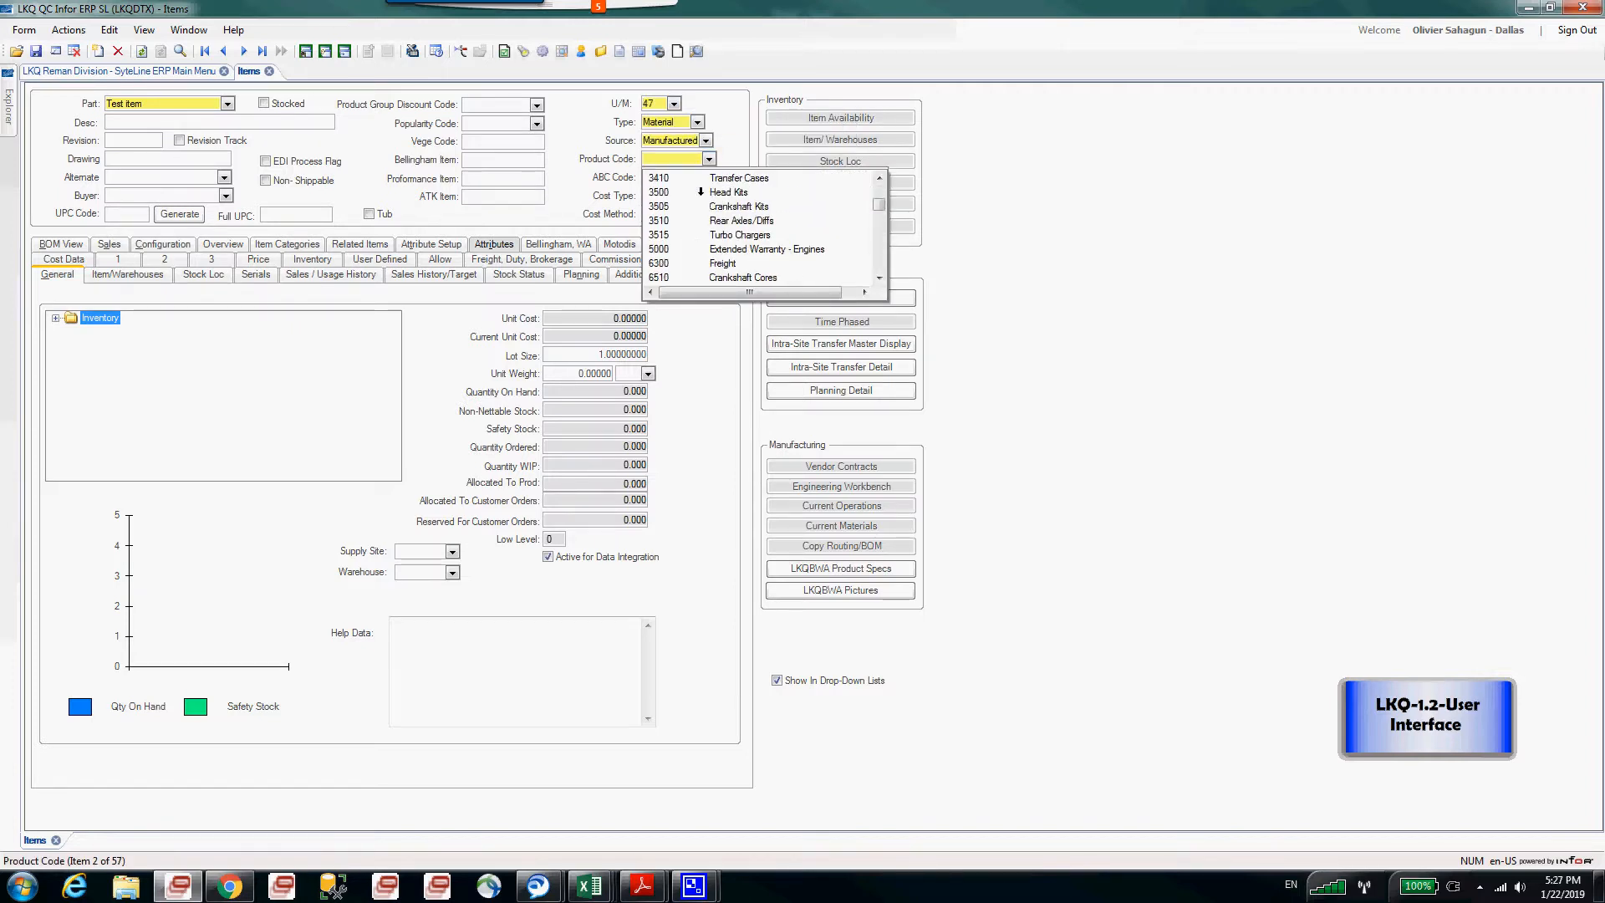
key("Escape")
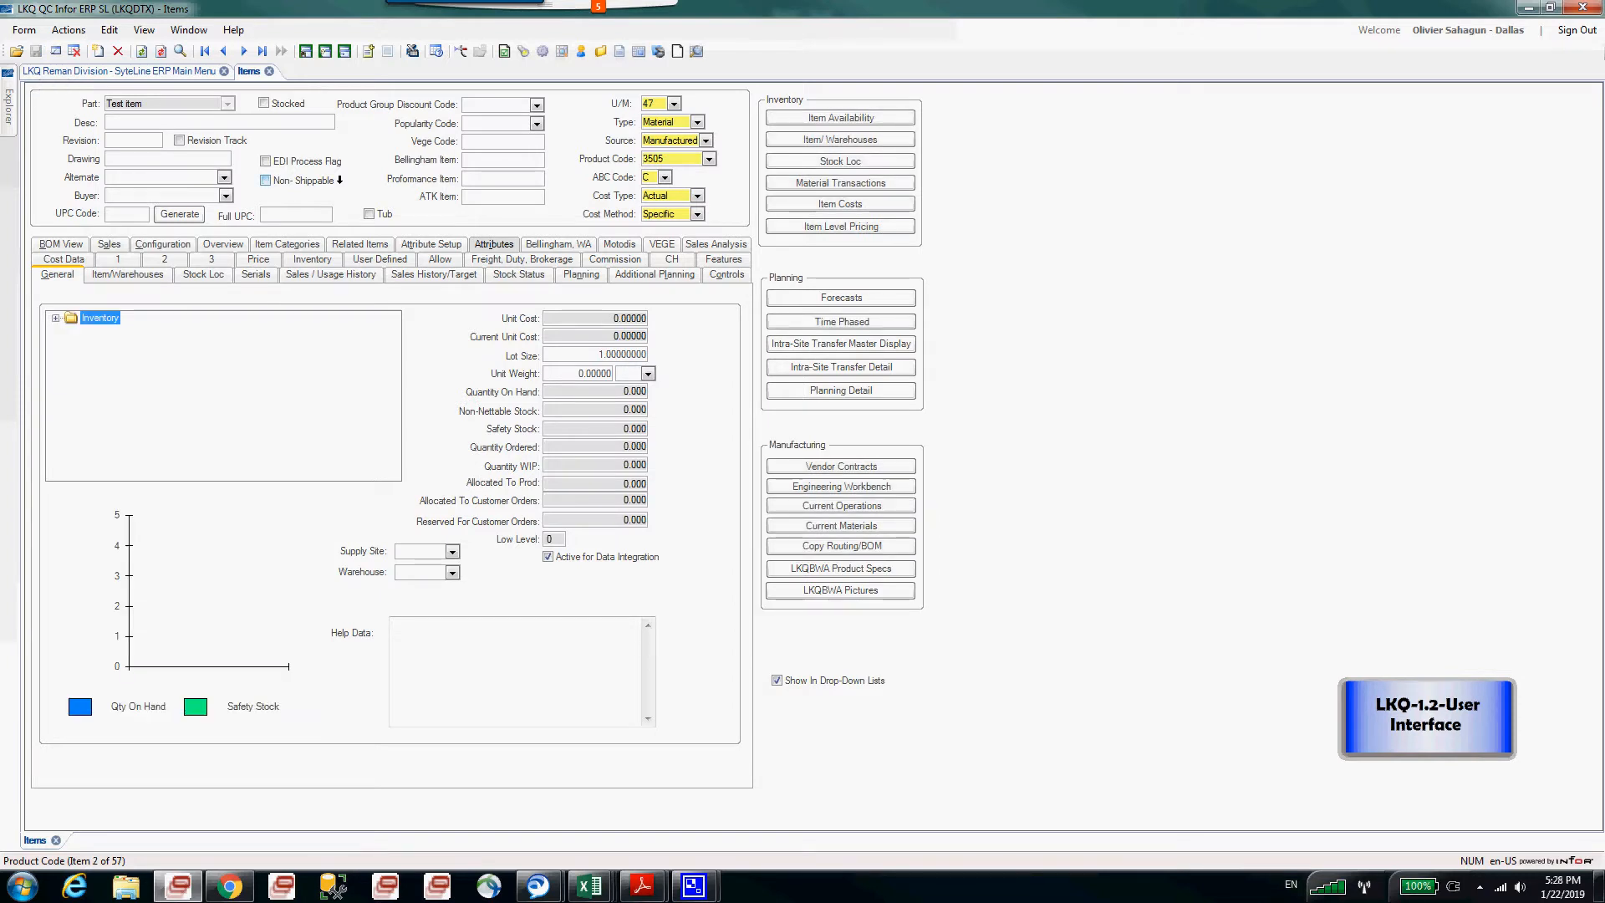
key("F8")
Copy the whole Test item row from the items grid and switch to Excel
left_click(137, 136)
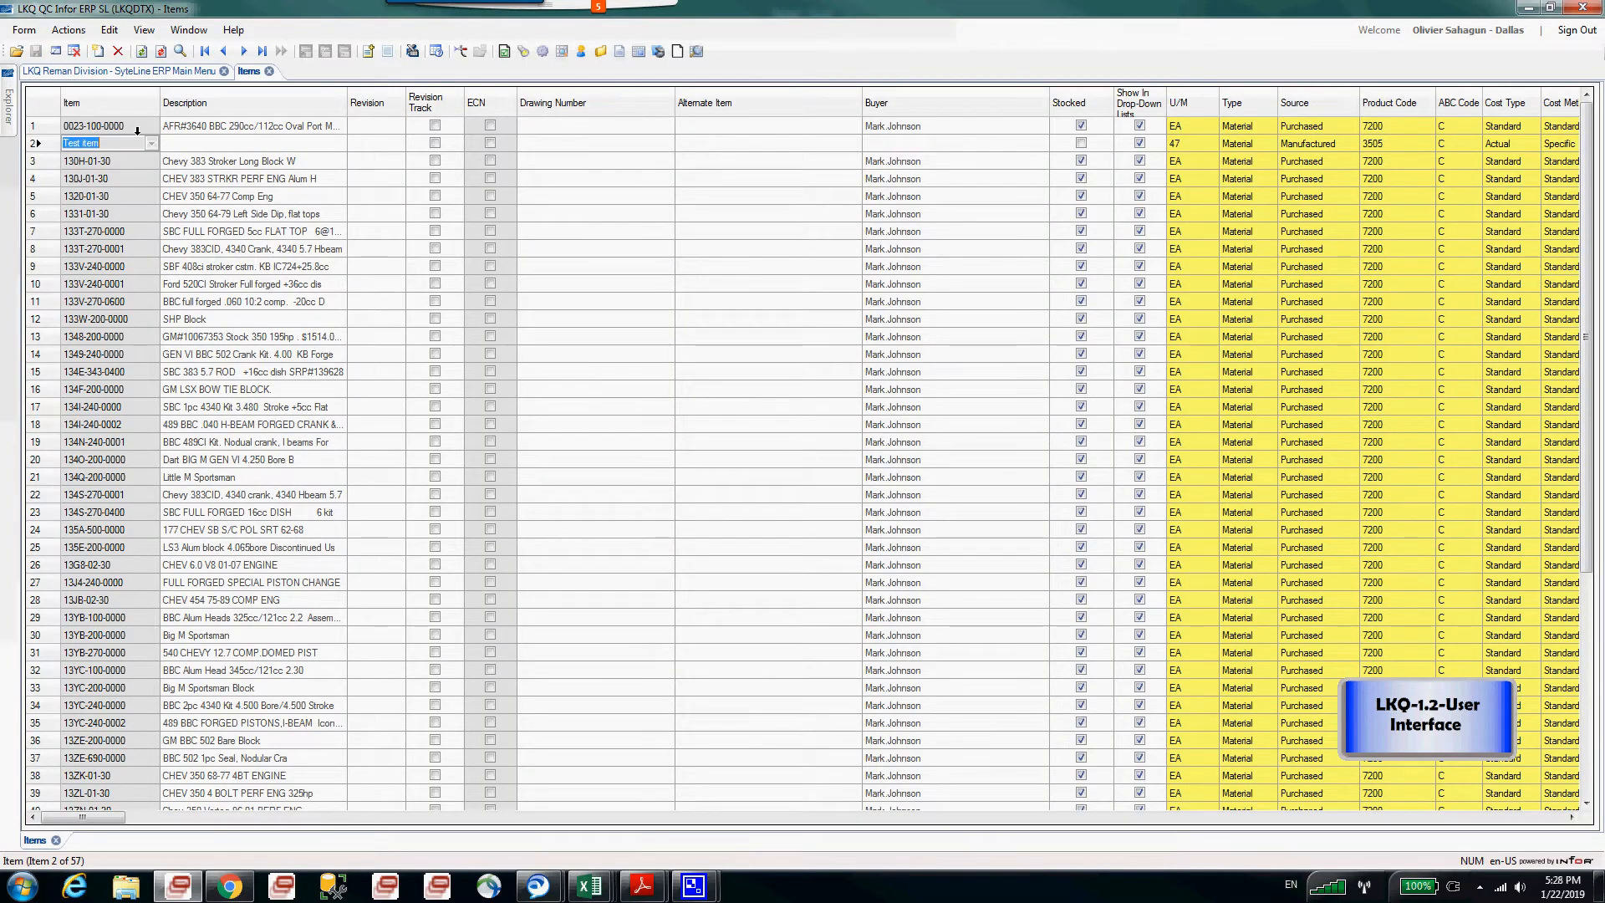
left_click(36, 143)
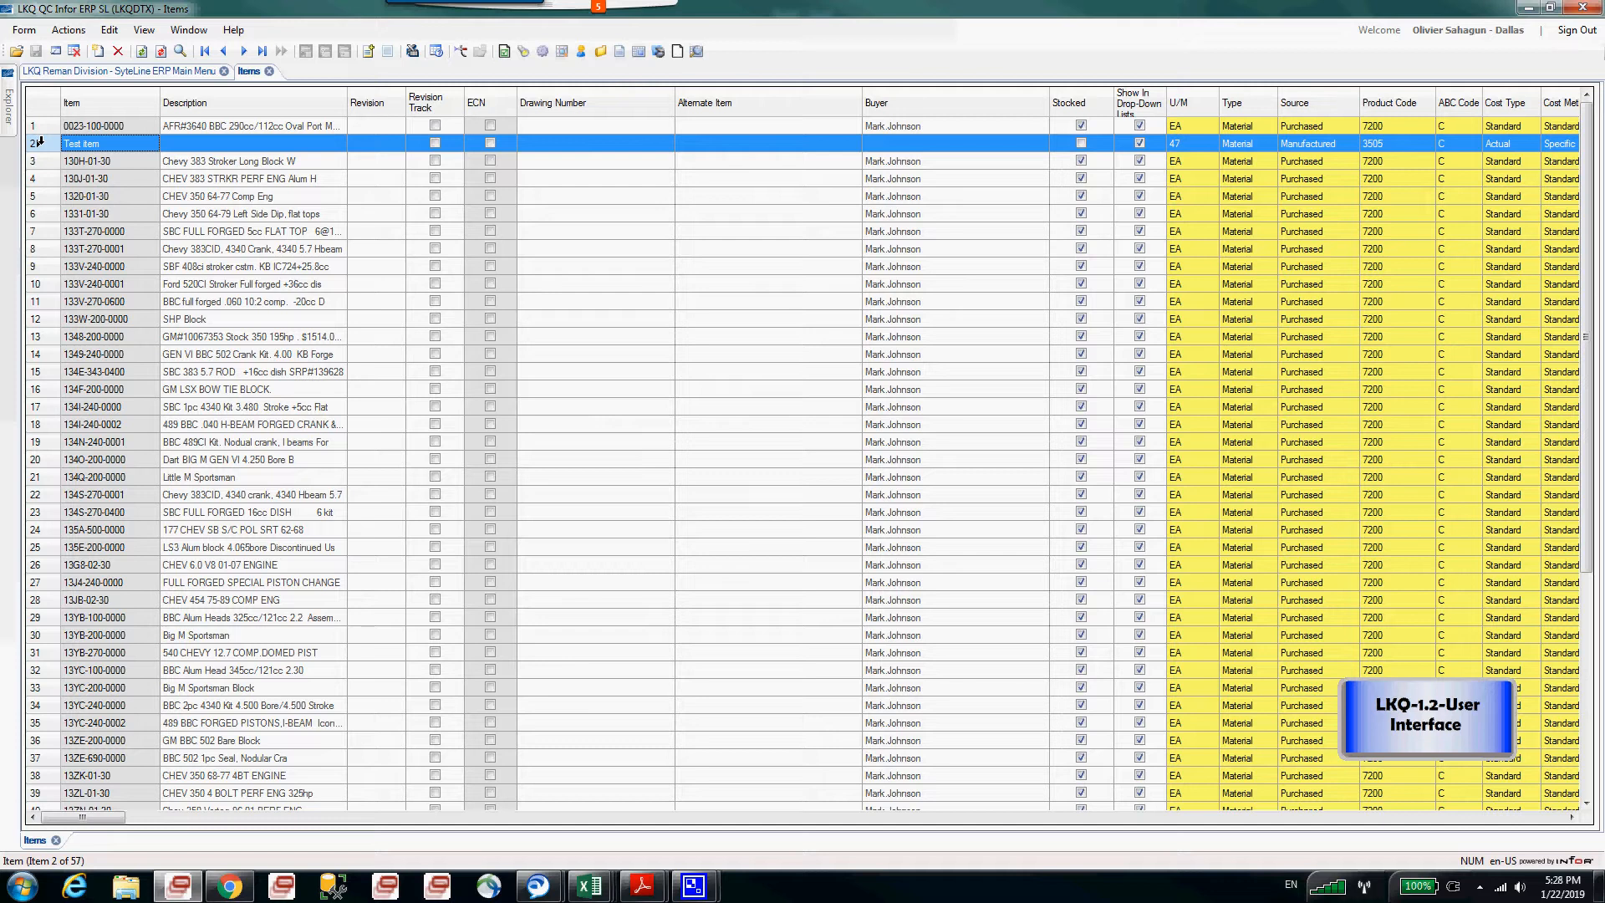
key("super+r")
type("excel")
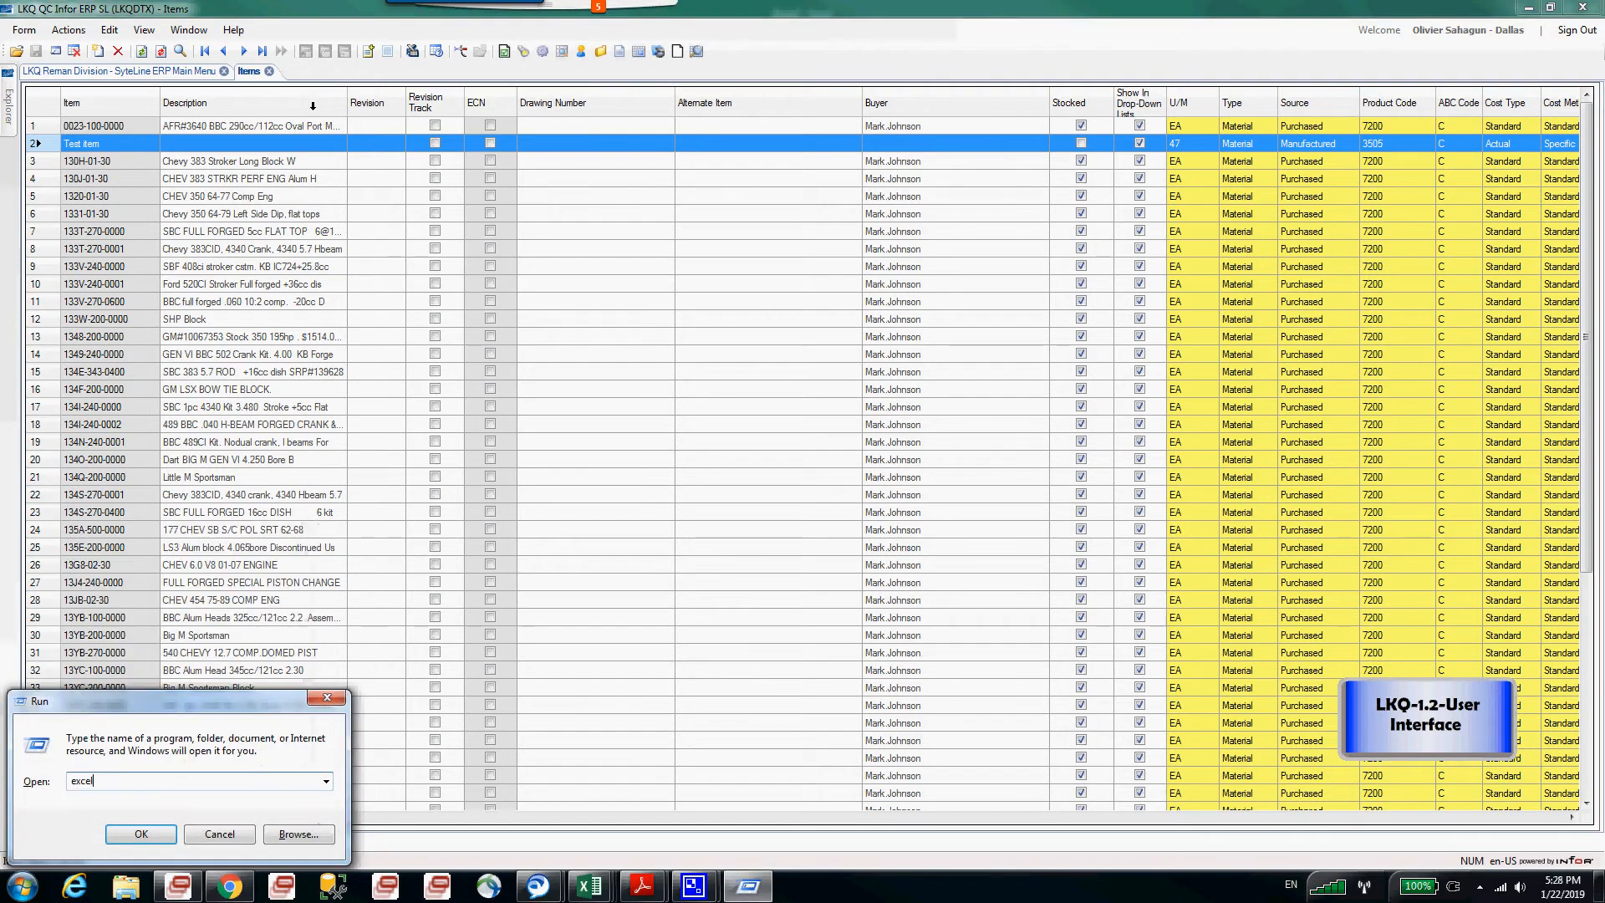
key("Return")
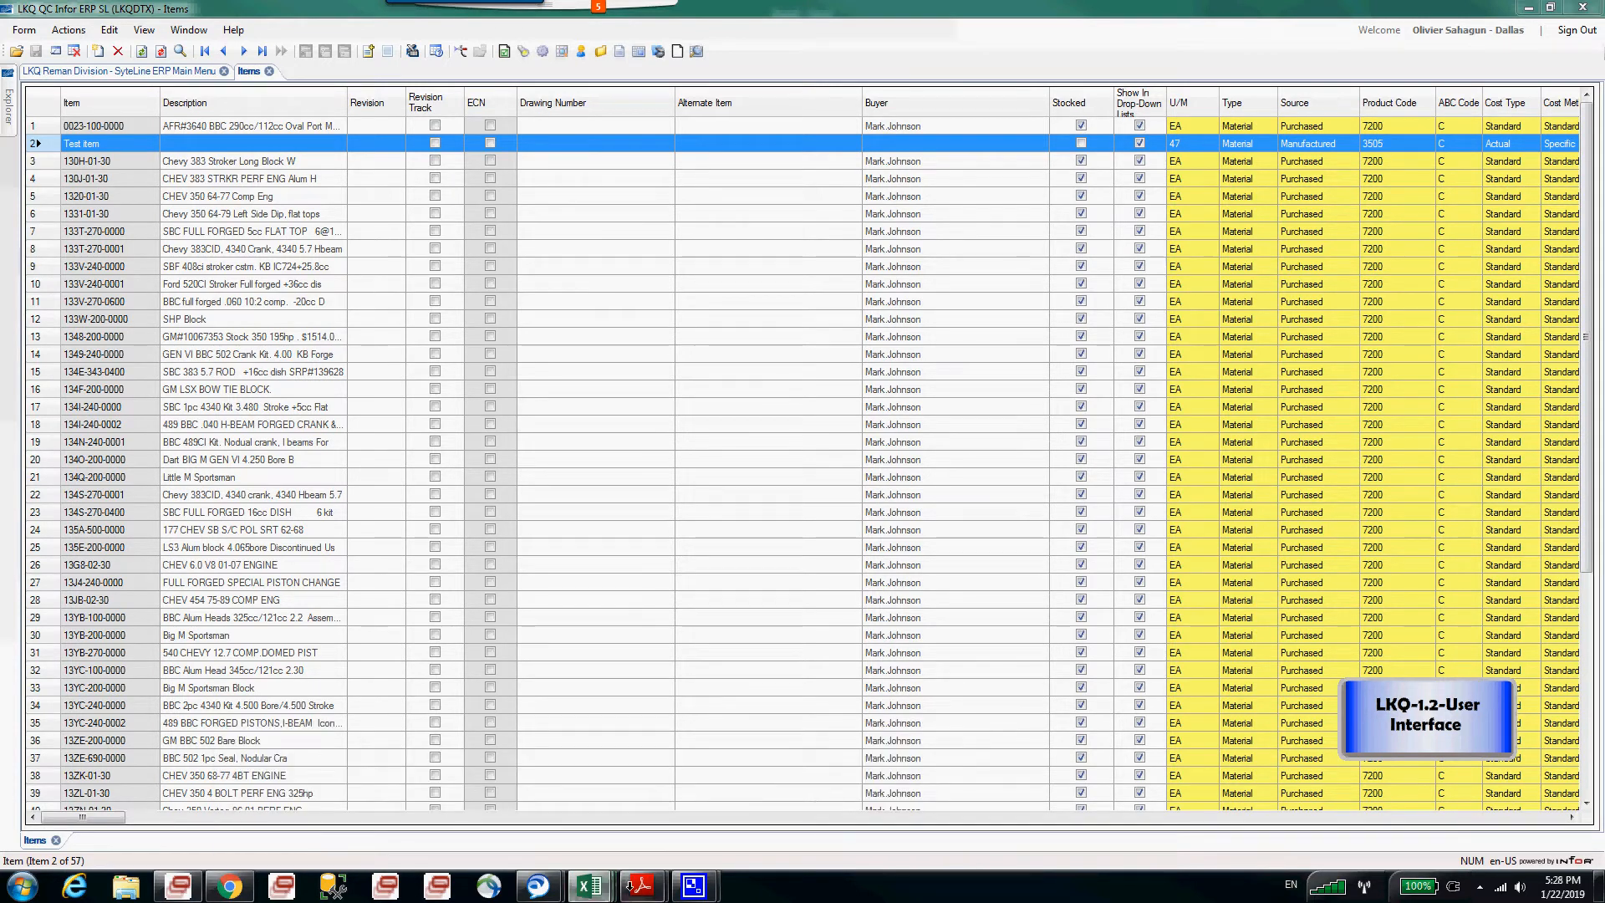
mouse_move(588, 890)
left_click(654, 798)
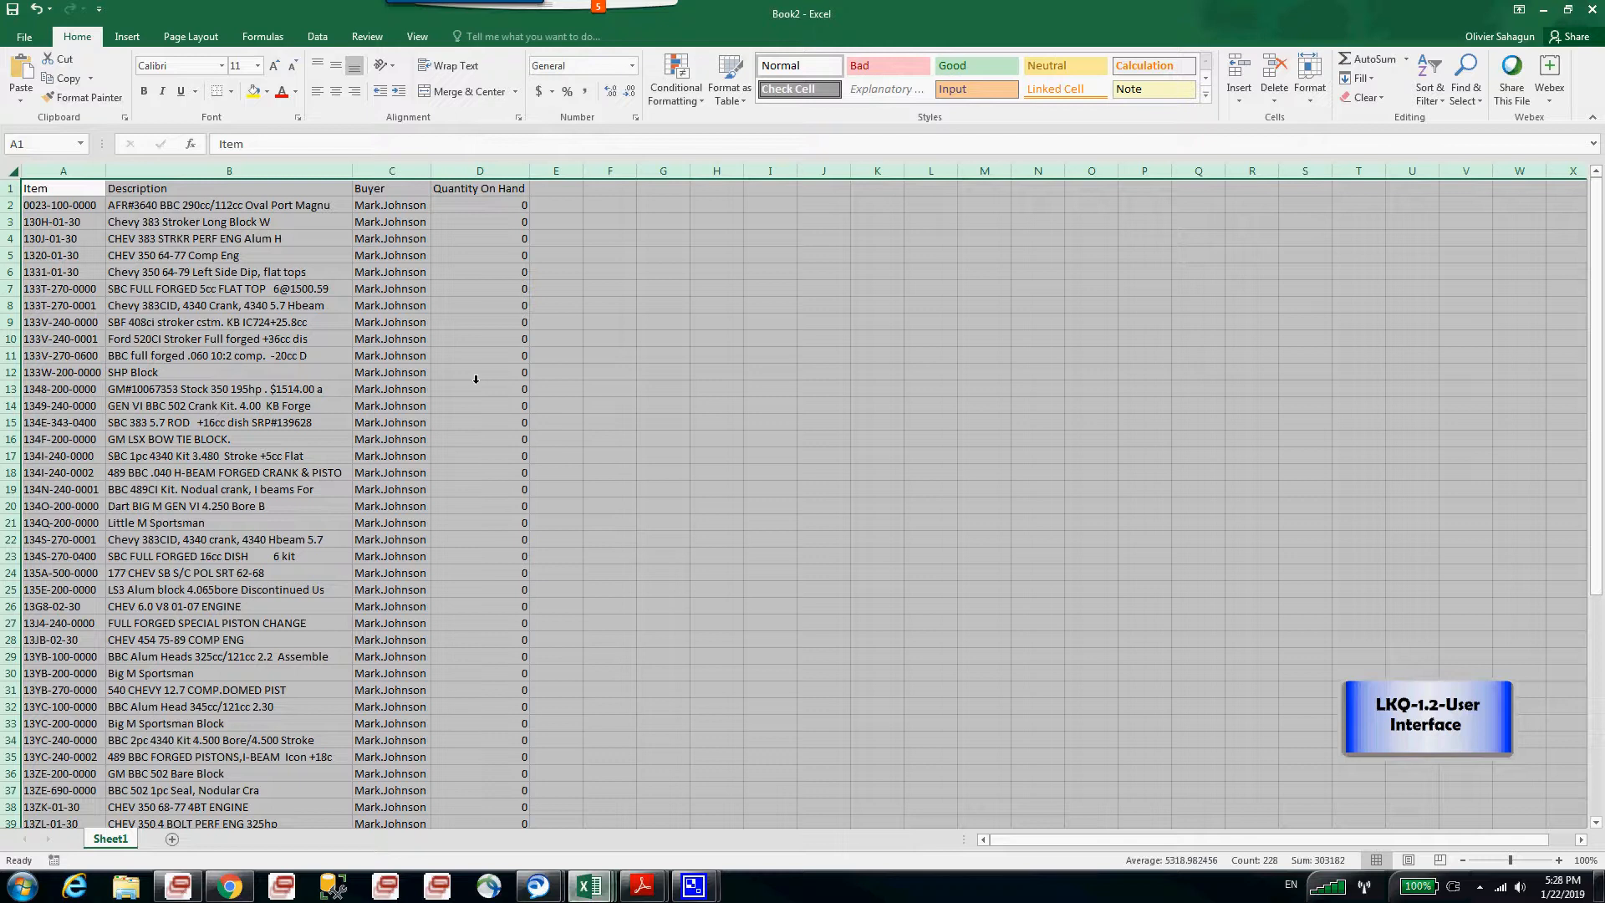
Create a blank workbook and paste the copied item row with its headers at cell A1
left_click(20, 36)
left_click(35, 116)
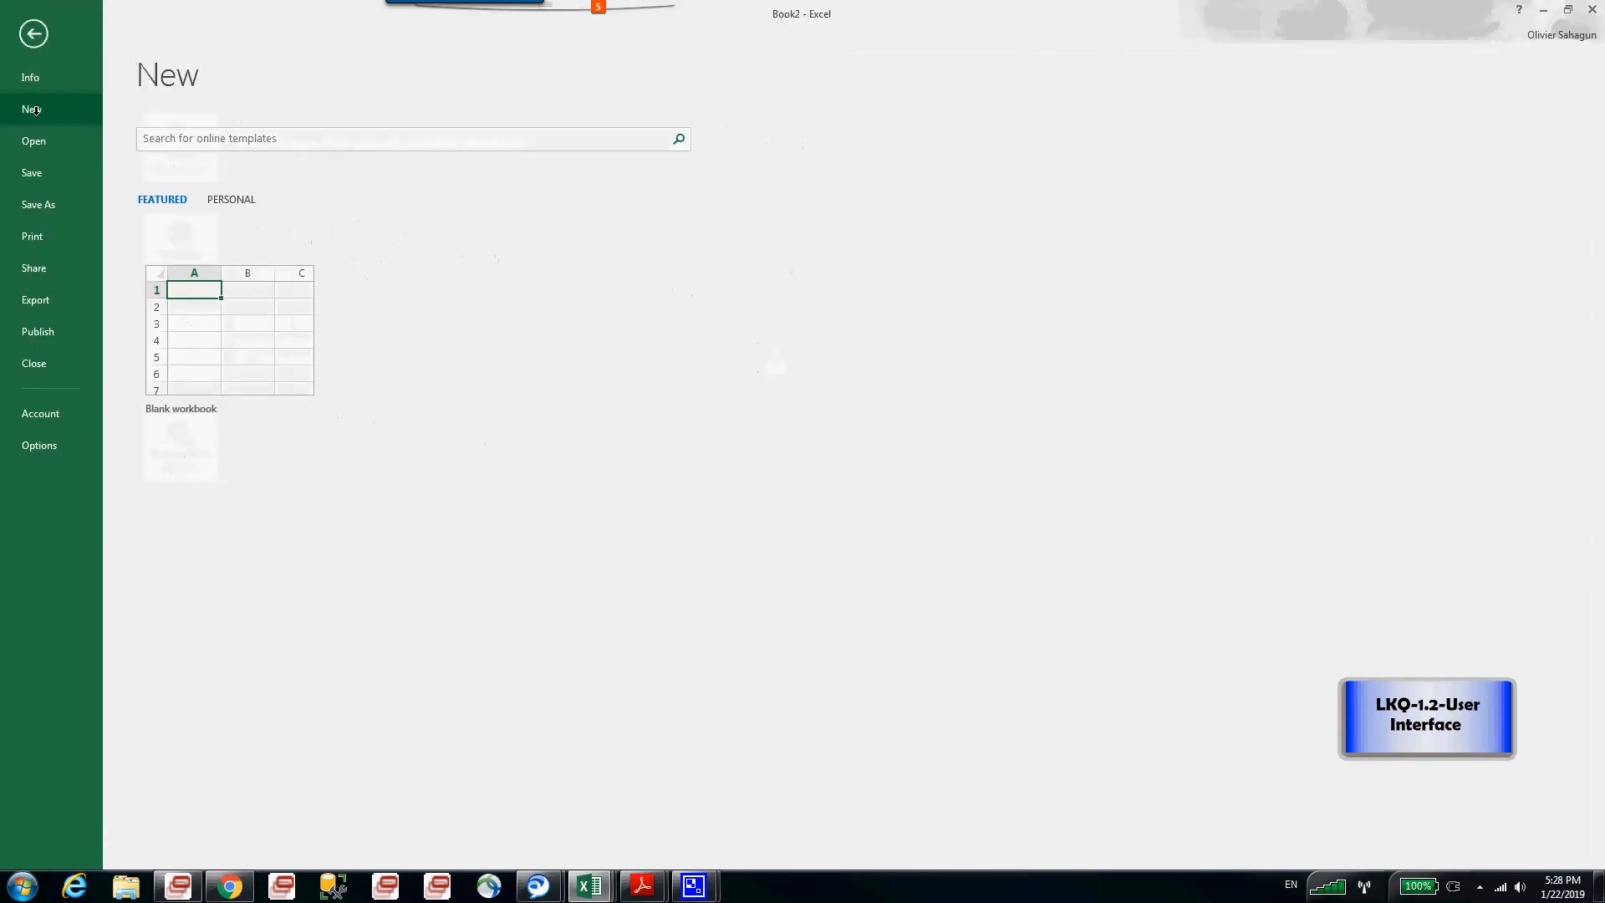
left_click(198, 326)
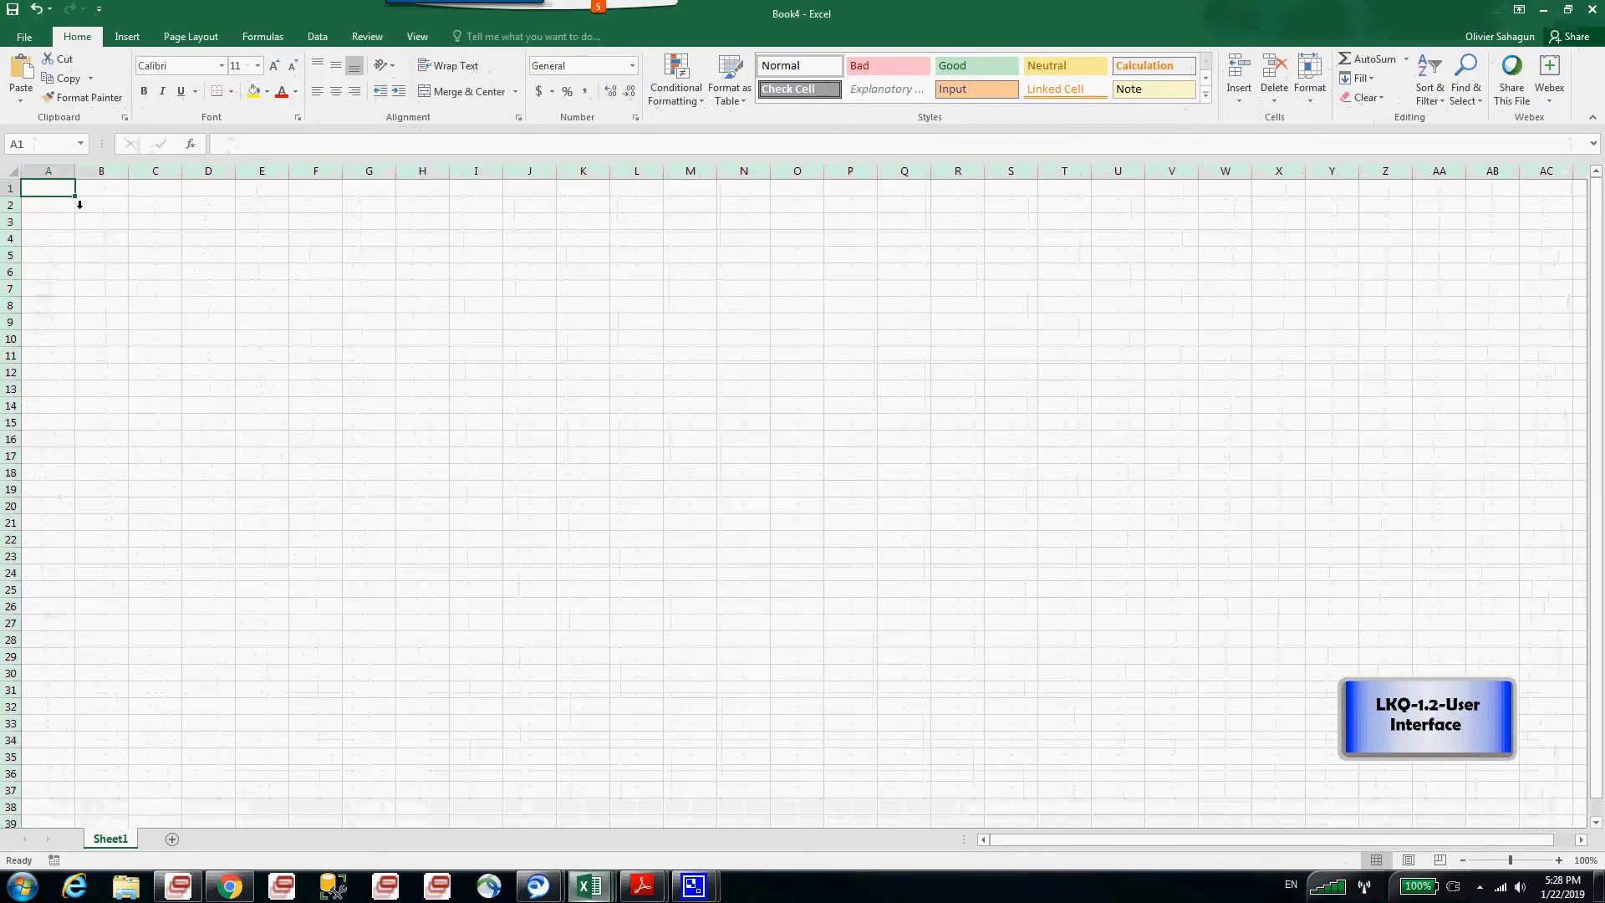
key("ctrl+v")
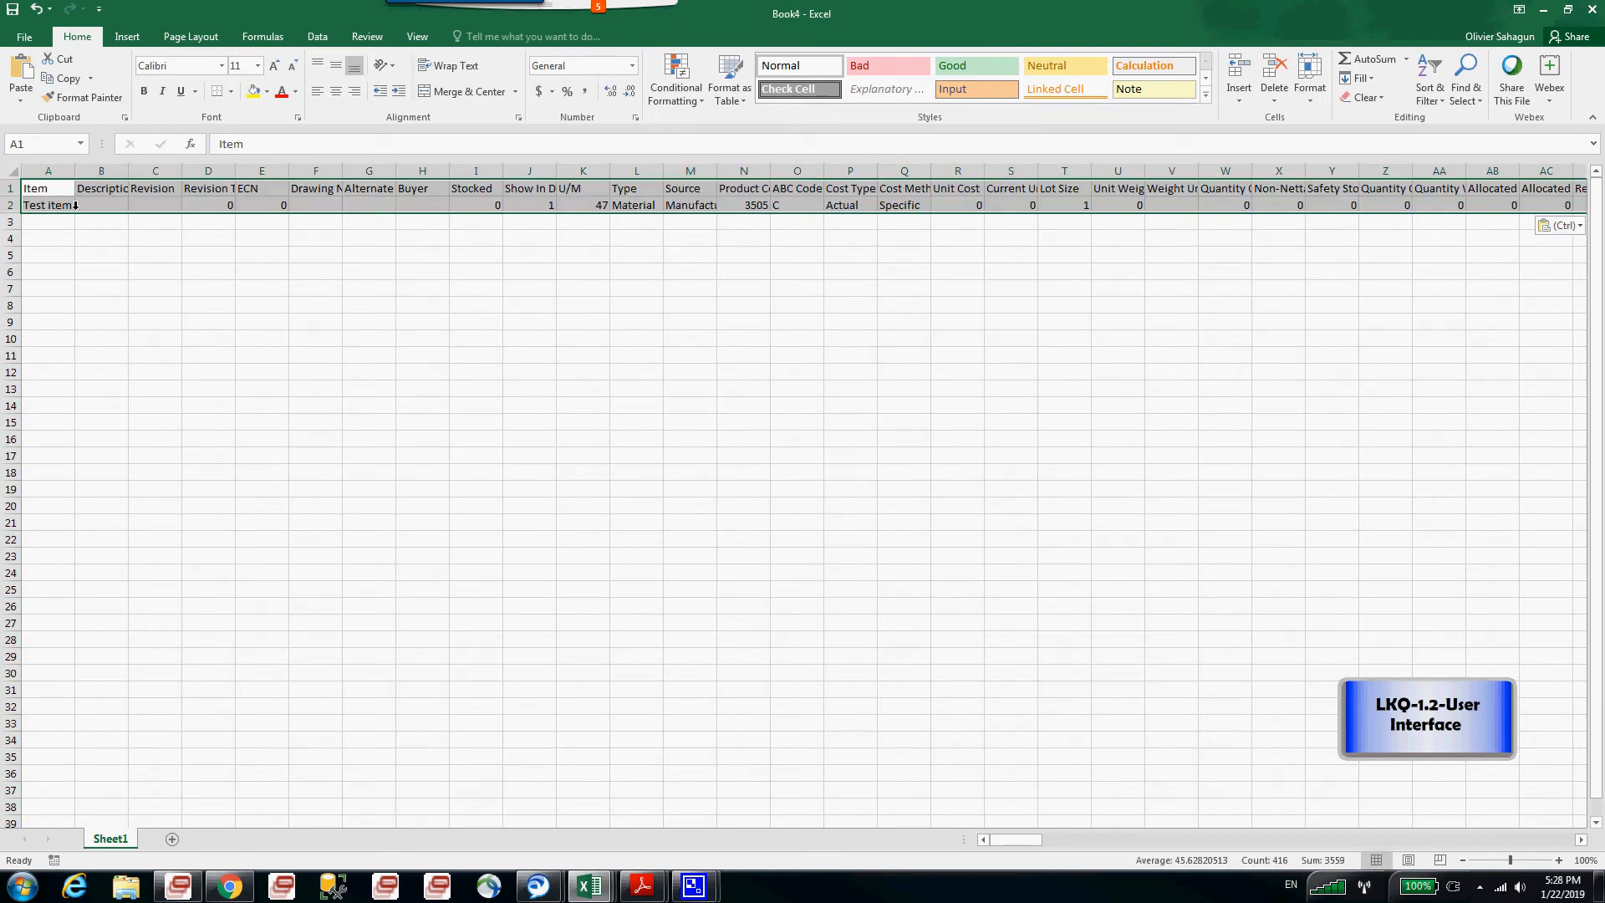
Format the pasted cells as Text and paste the copied item data over them again
key("ctrl+1")
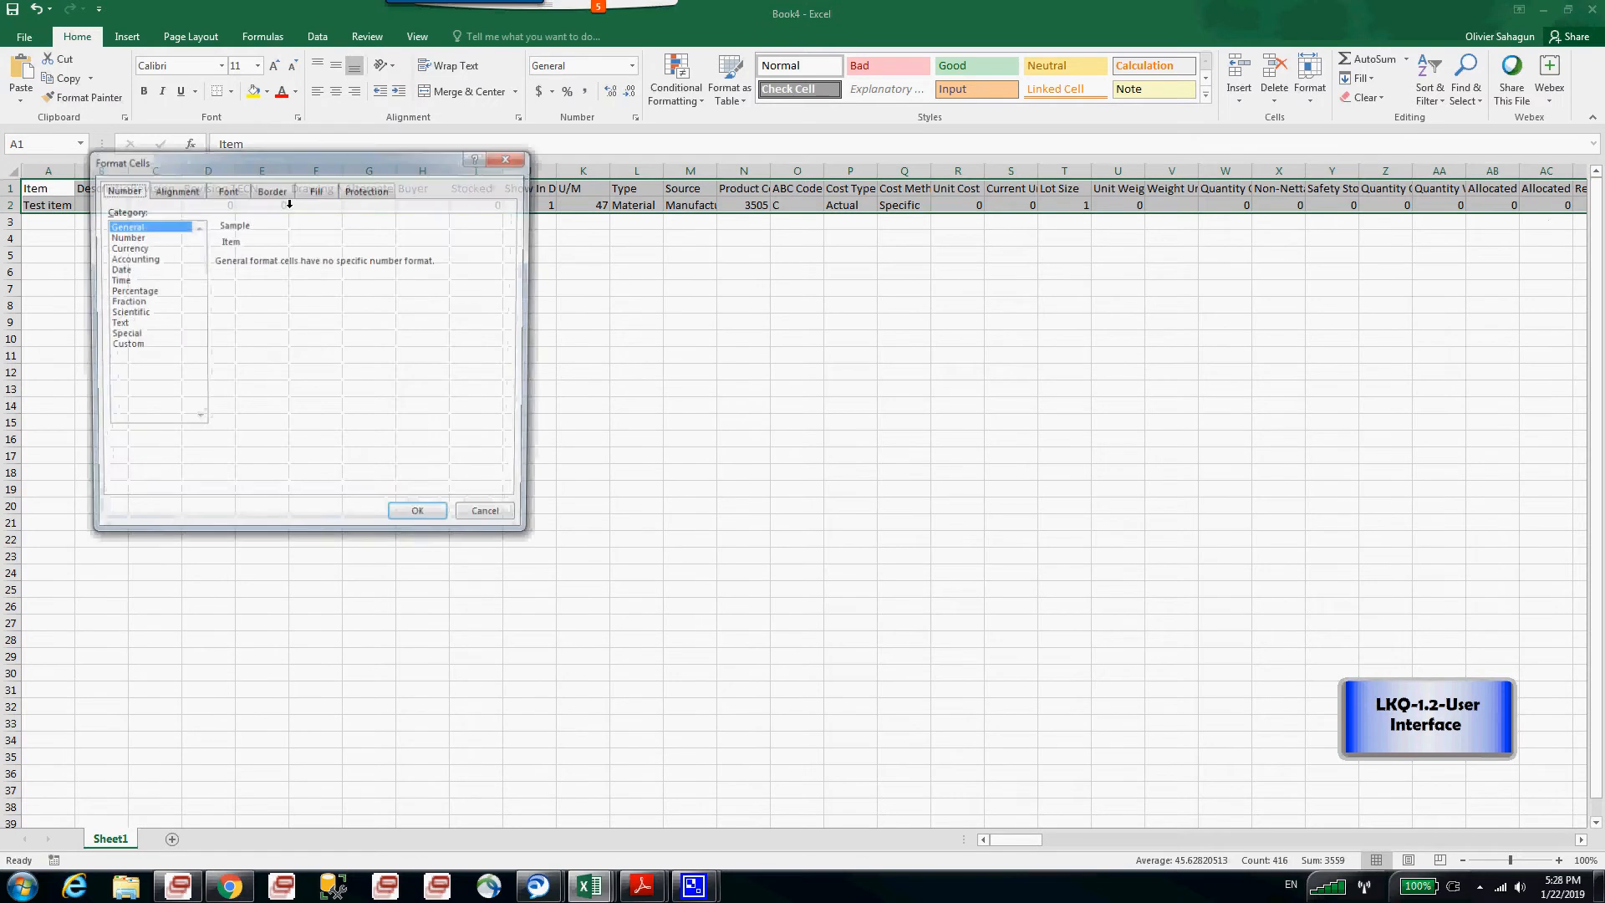
left_click(132, 323)
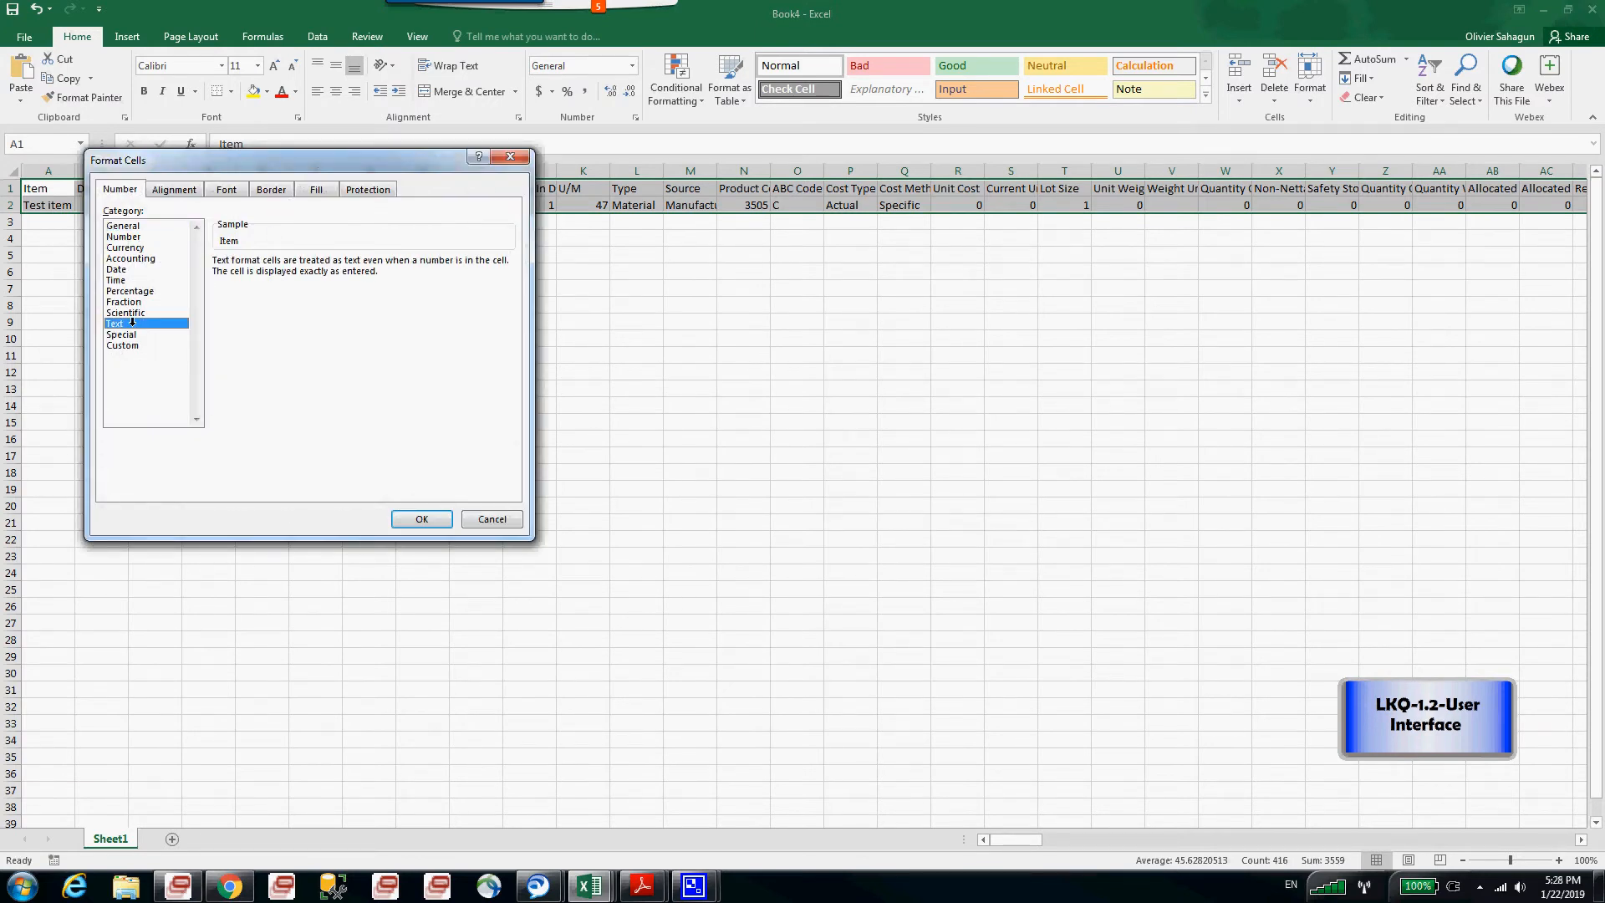
left_click(408, 515)
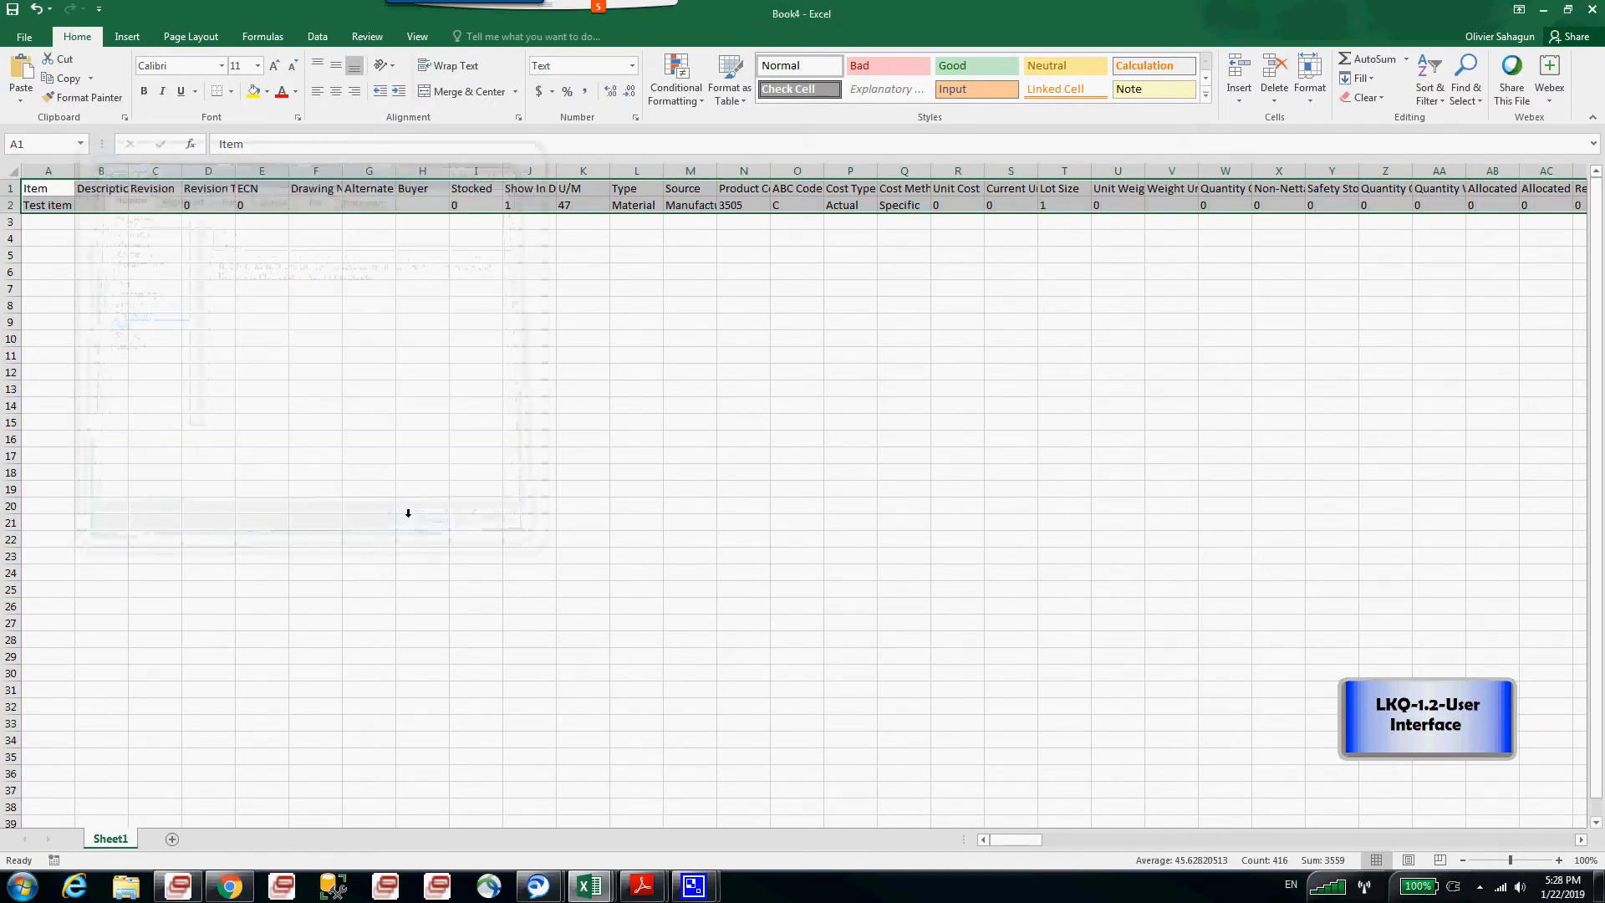
right_click(181, 201)
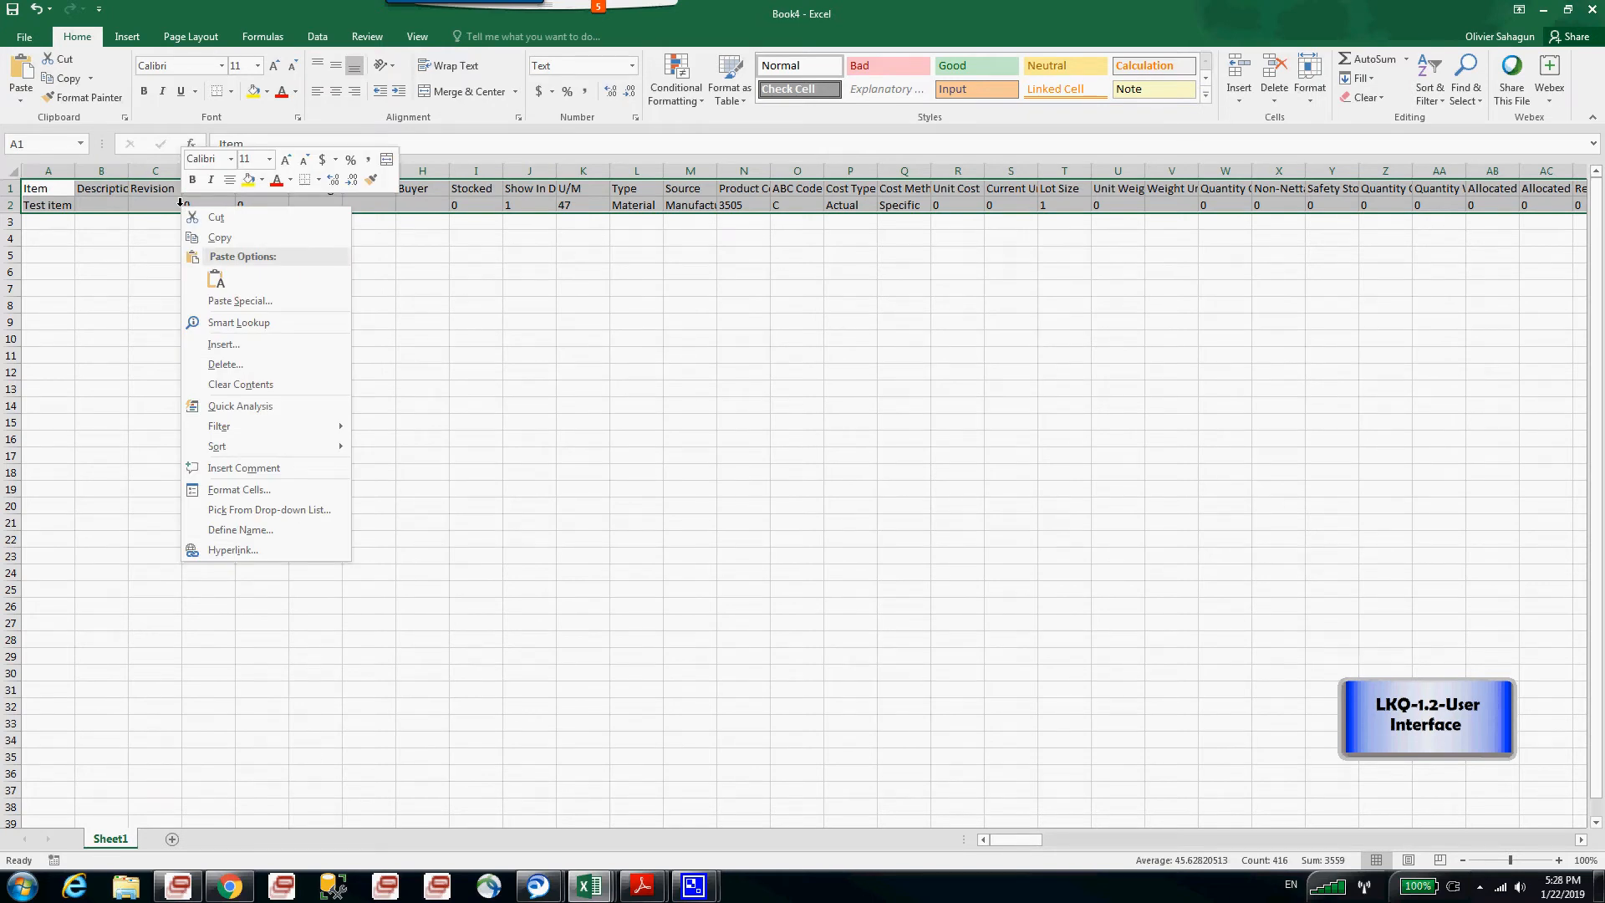
key("Escape")
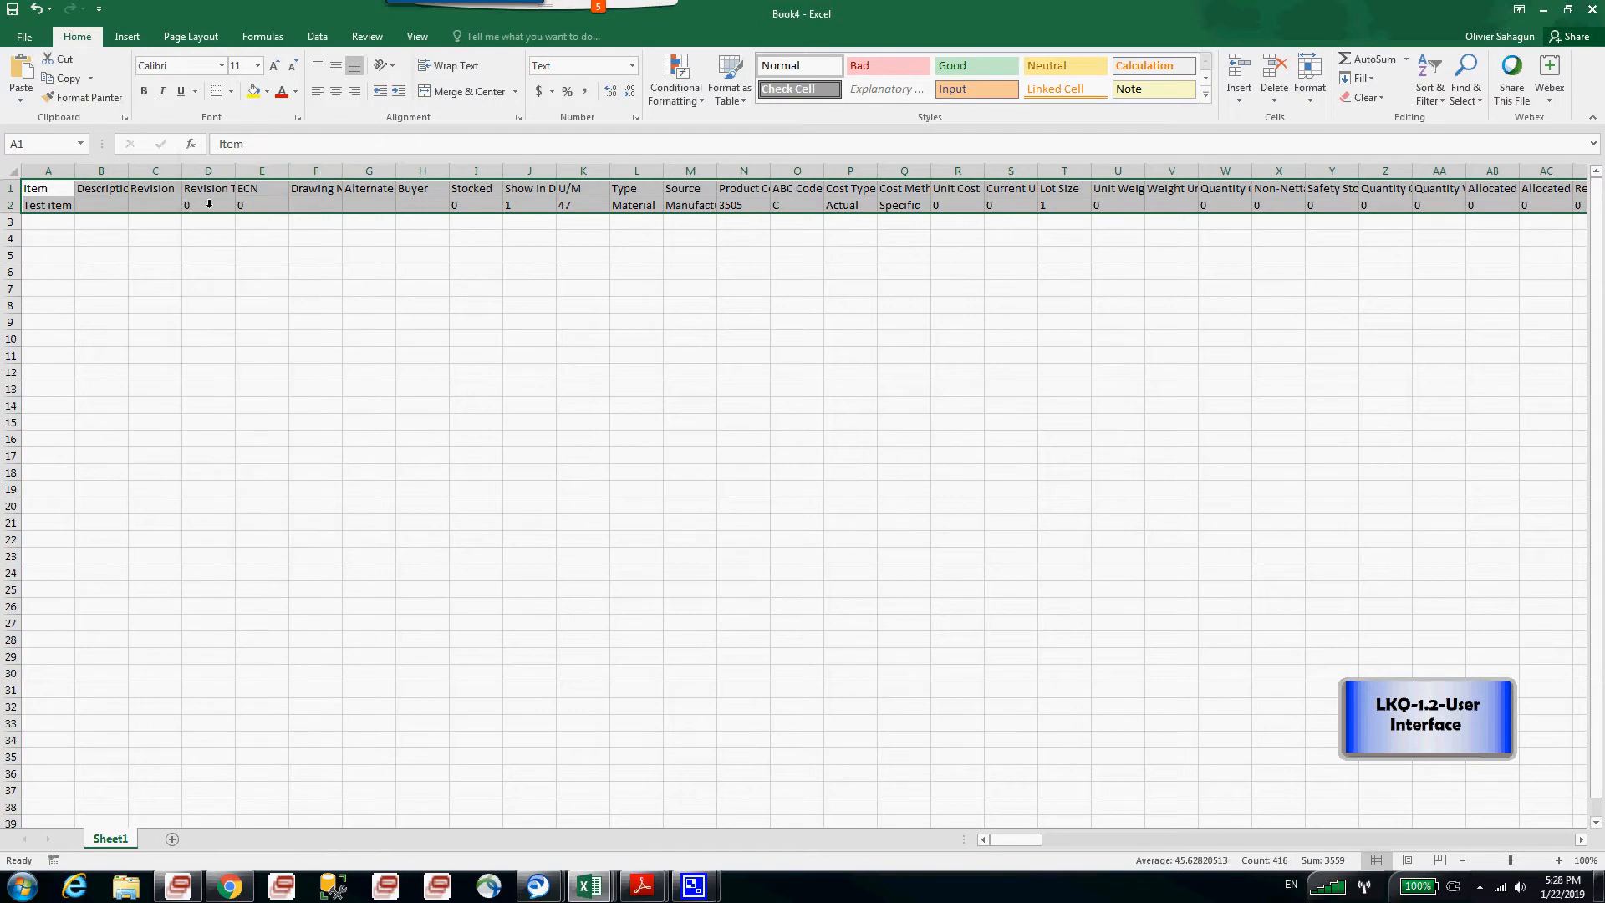
key("ctrl+v")
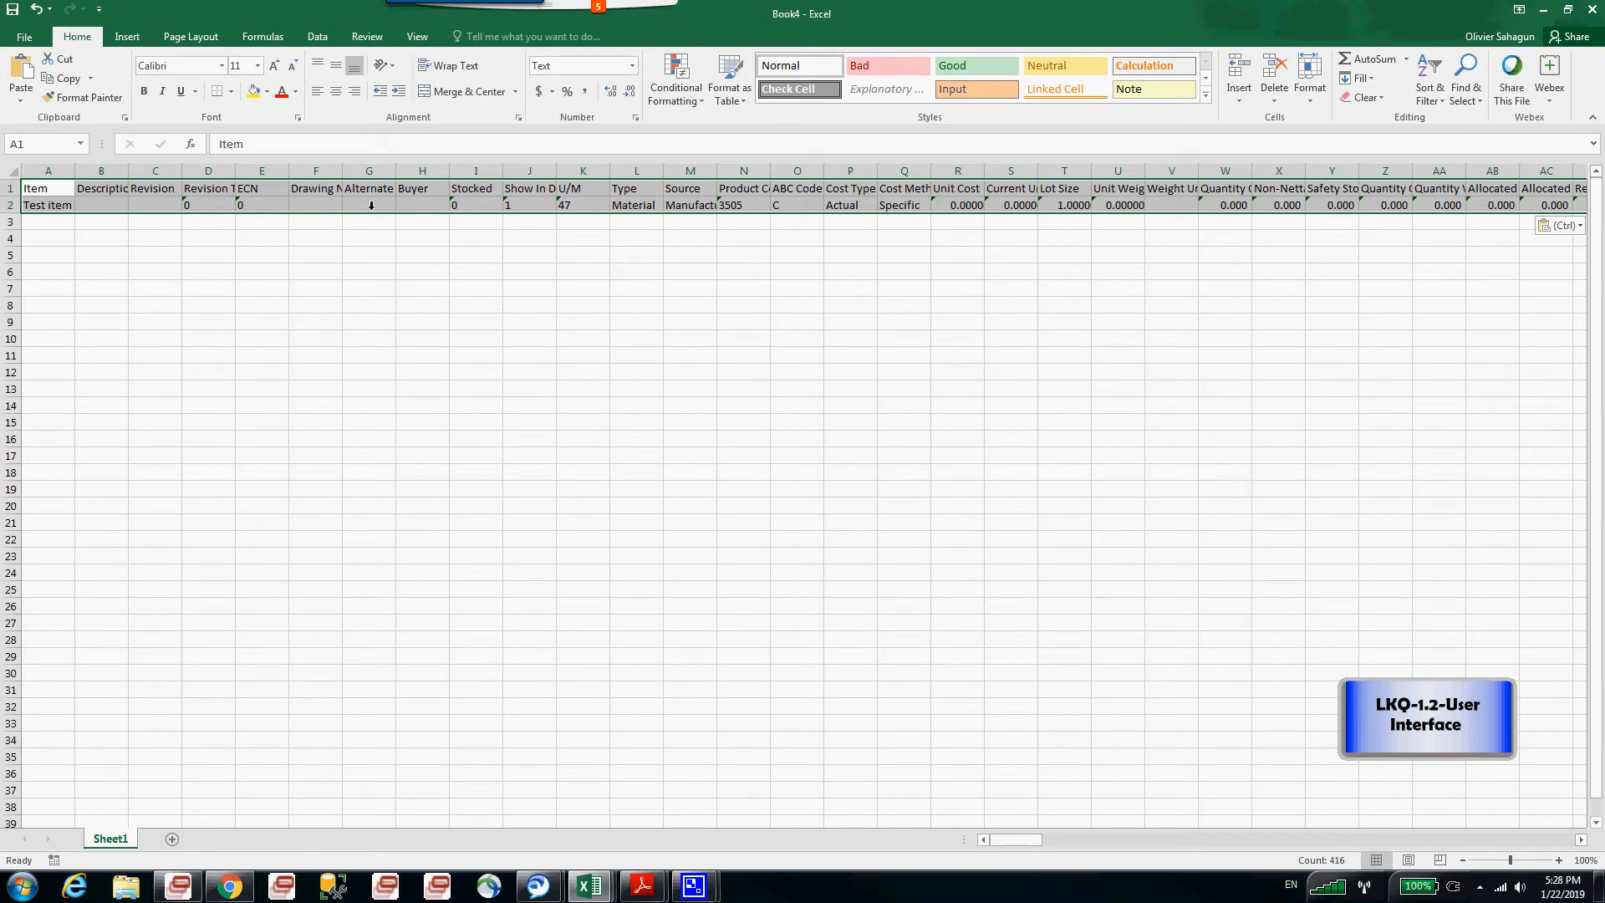
Change the item name in cell A2 to "Test item 2"
left_click(10, 205)
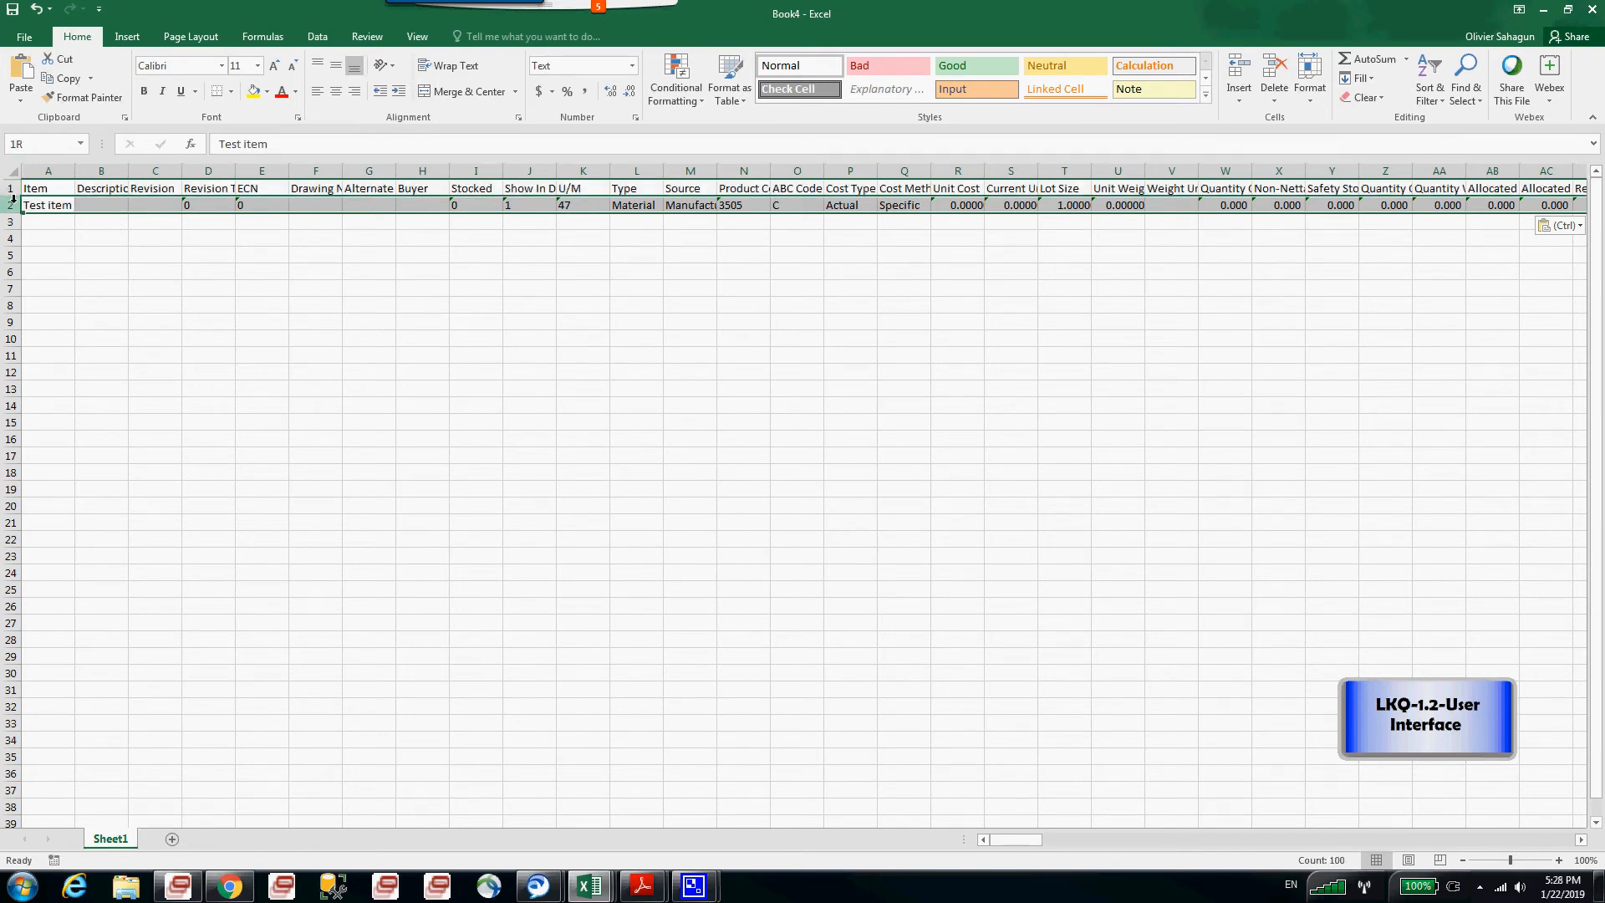
left_click(299, 139)
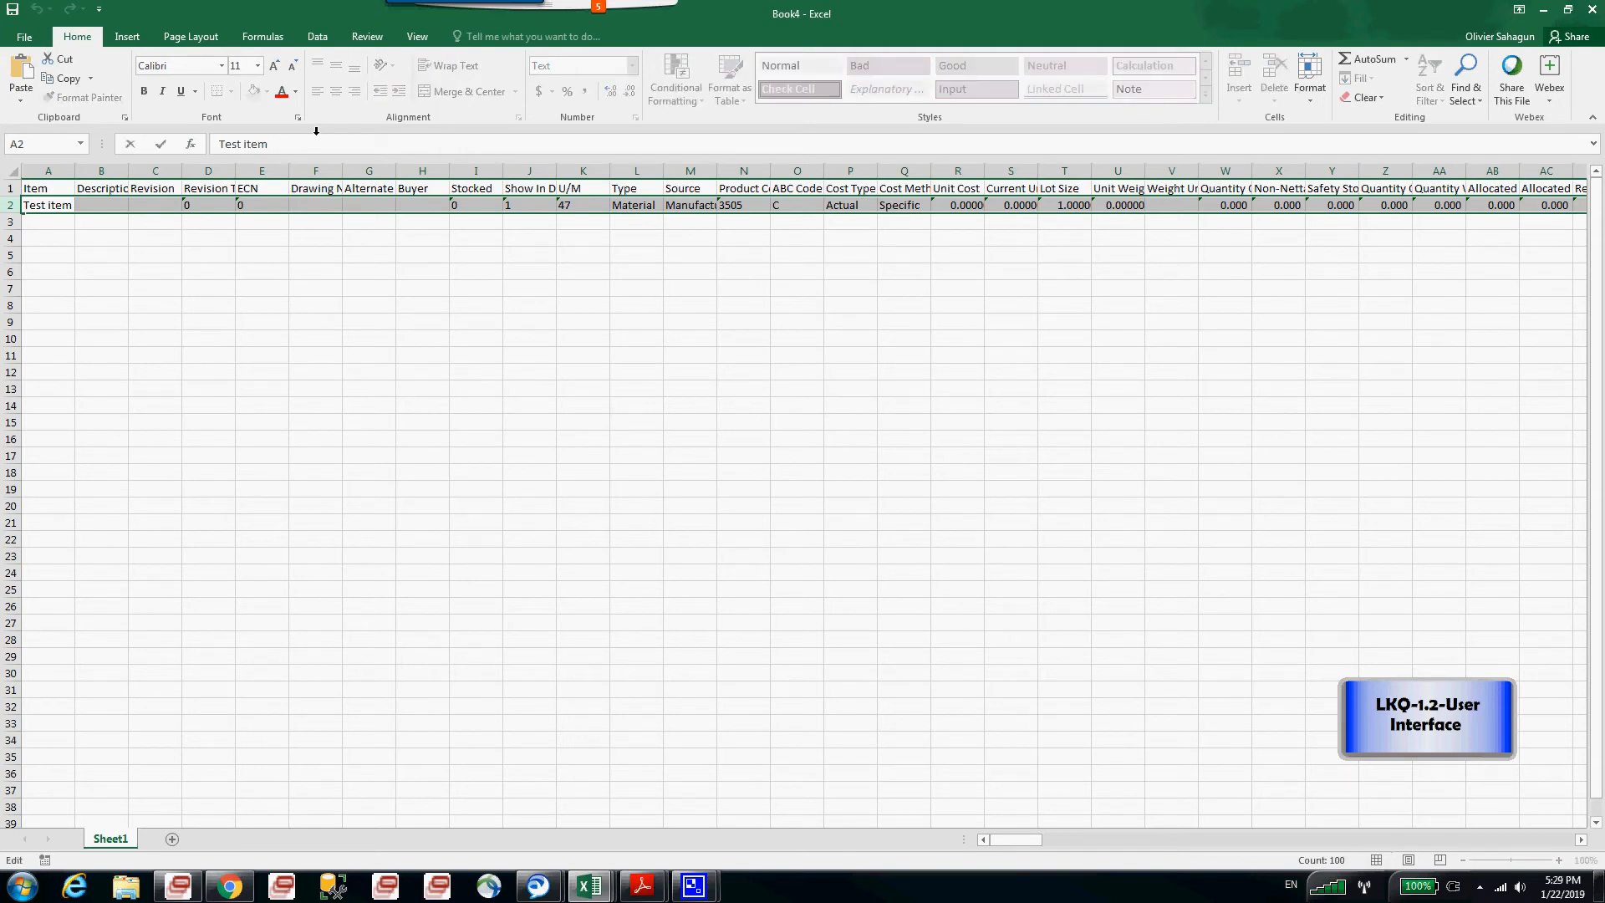
type("2")
left_click(269, 270)
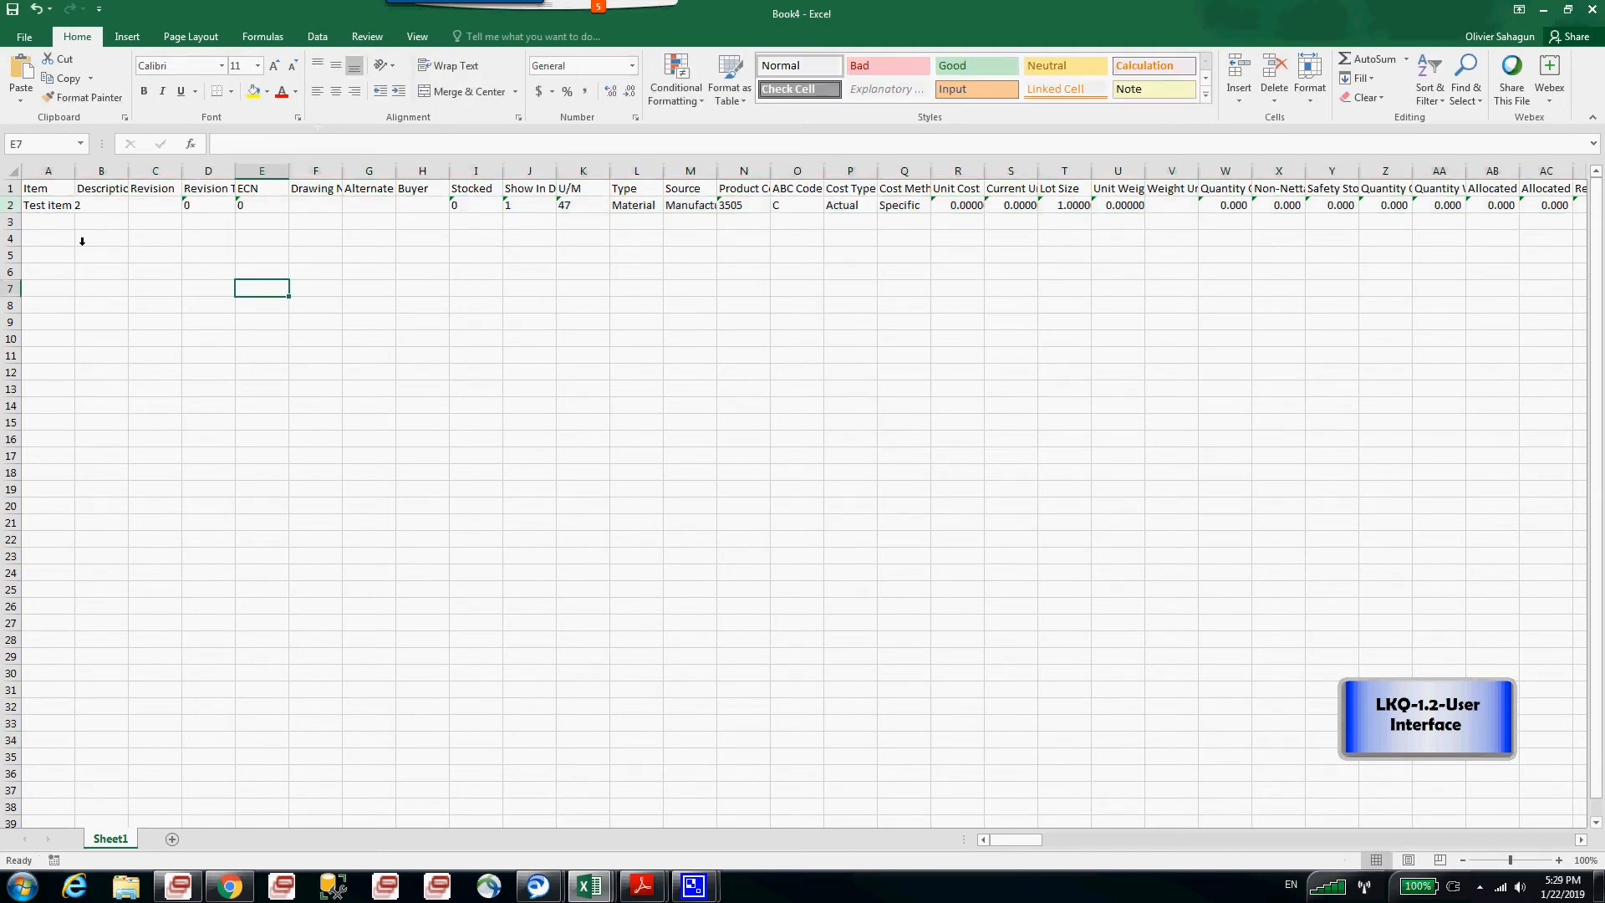
Copy the whole Test item 2 row from the worksheet and switch back to Infor ERP SyteLine
left_click(15, 203)
key("ctrl+c")
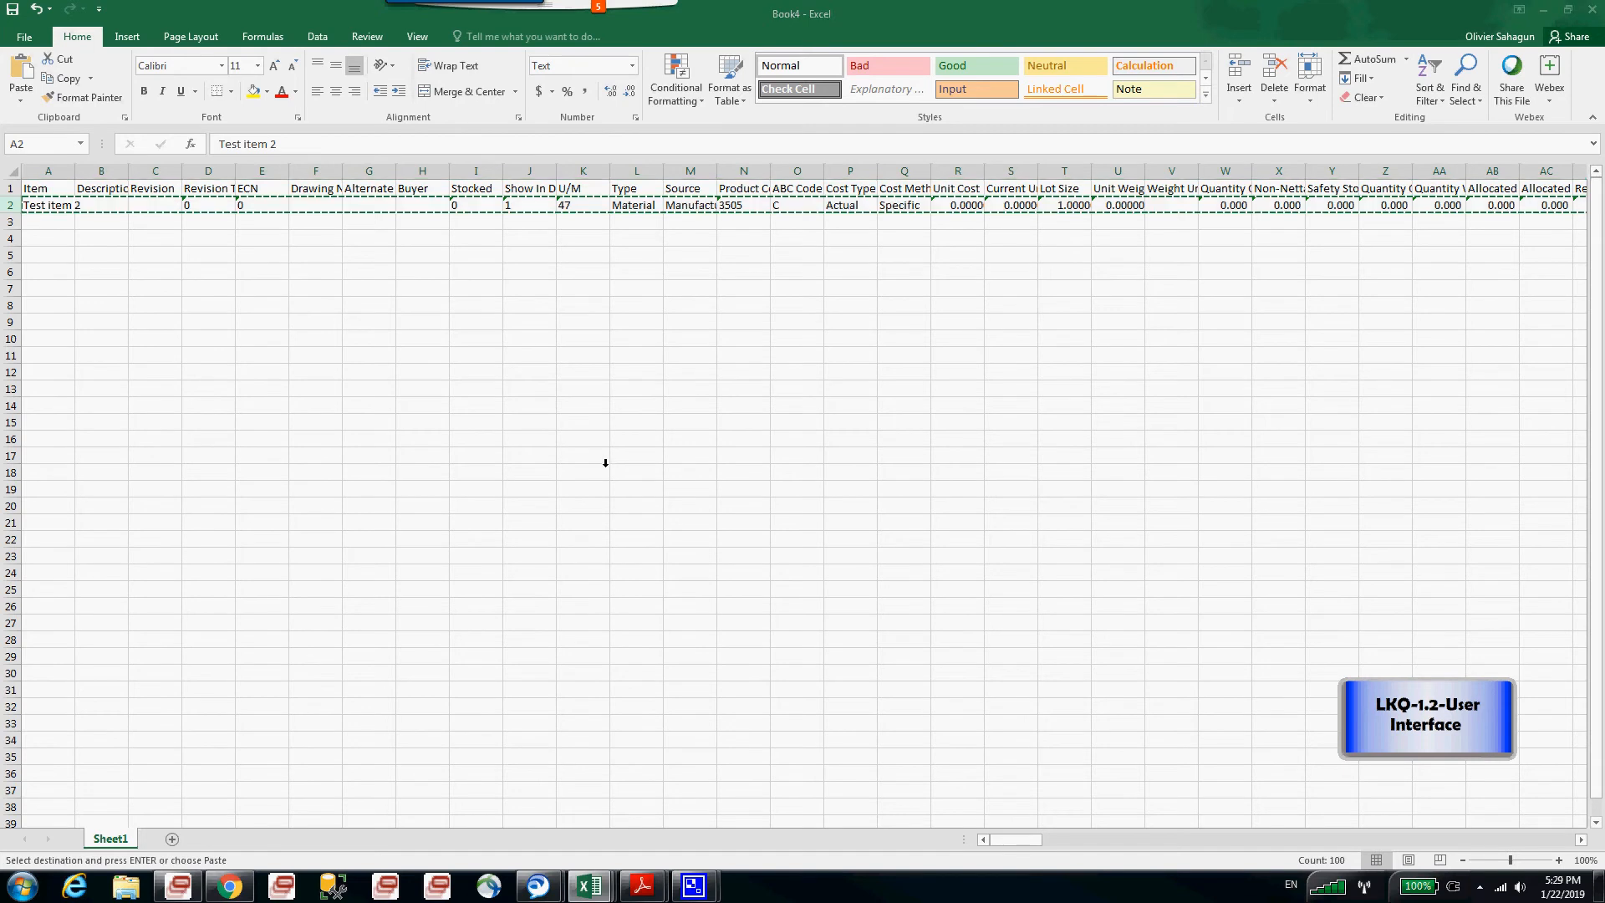
key("alt+Tab")
key("alt+Tab")
key("Escape")
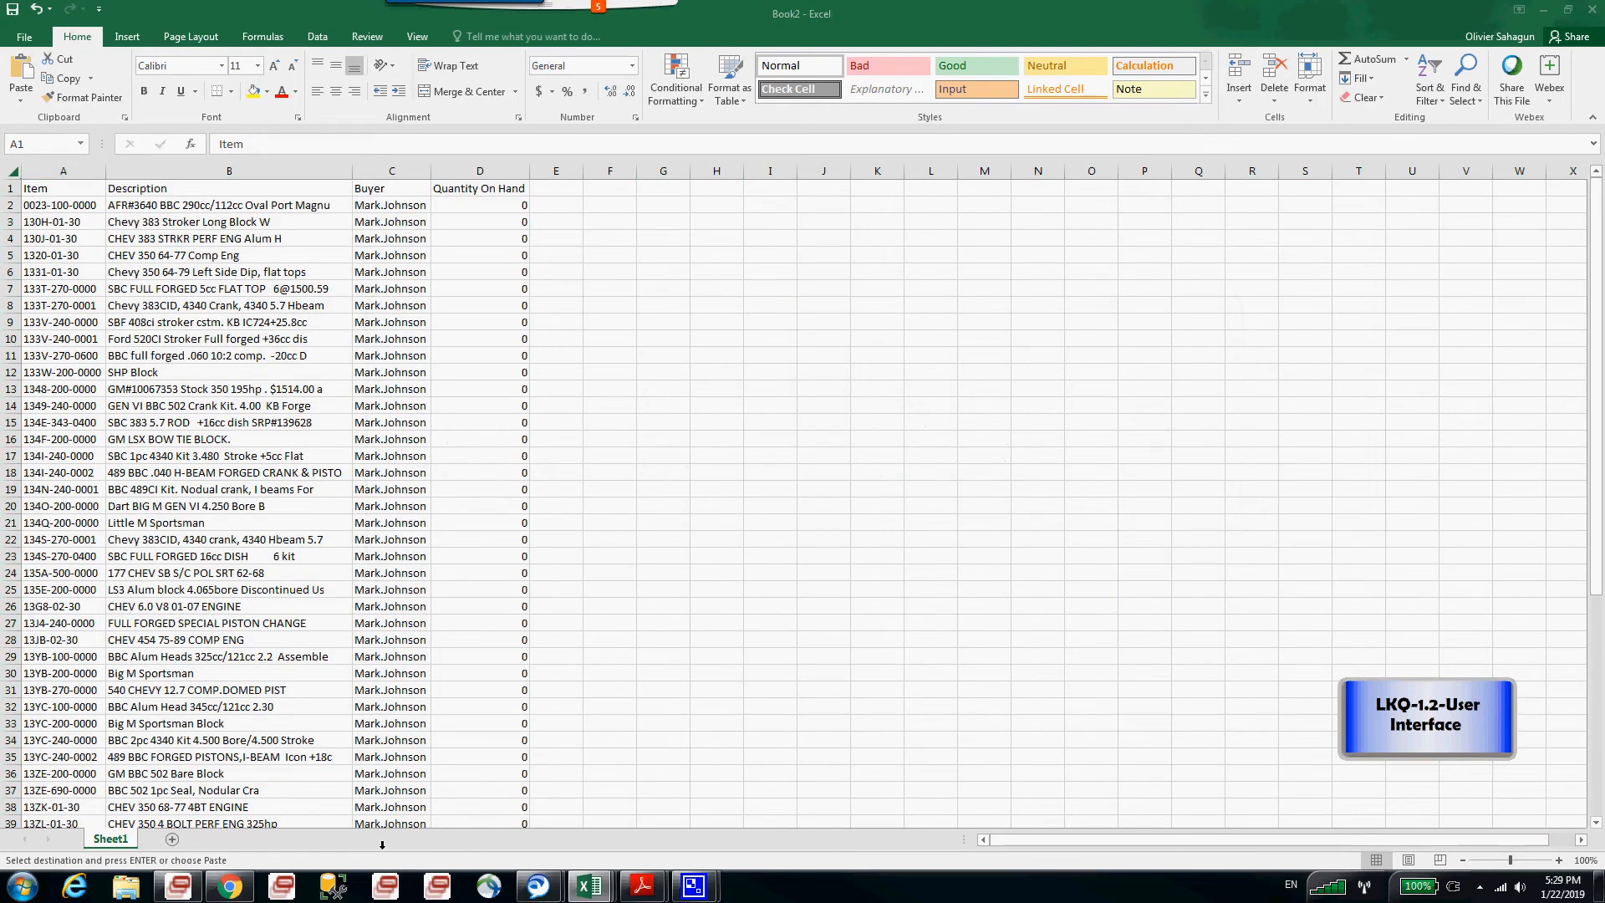
left_click(179, 885)
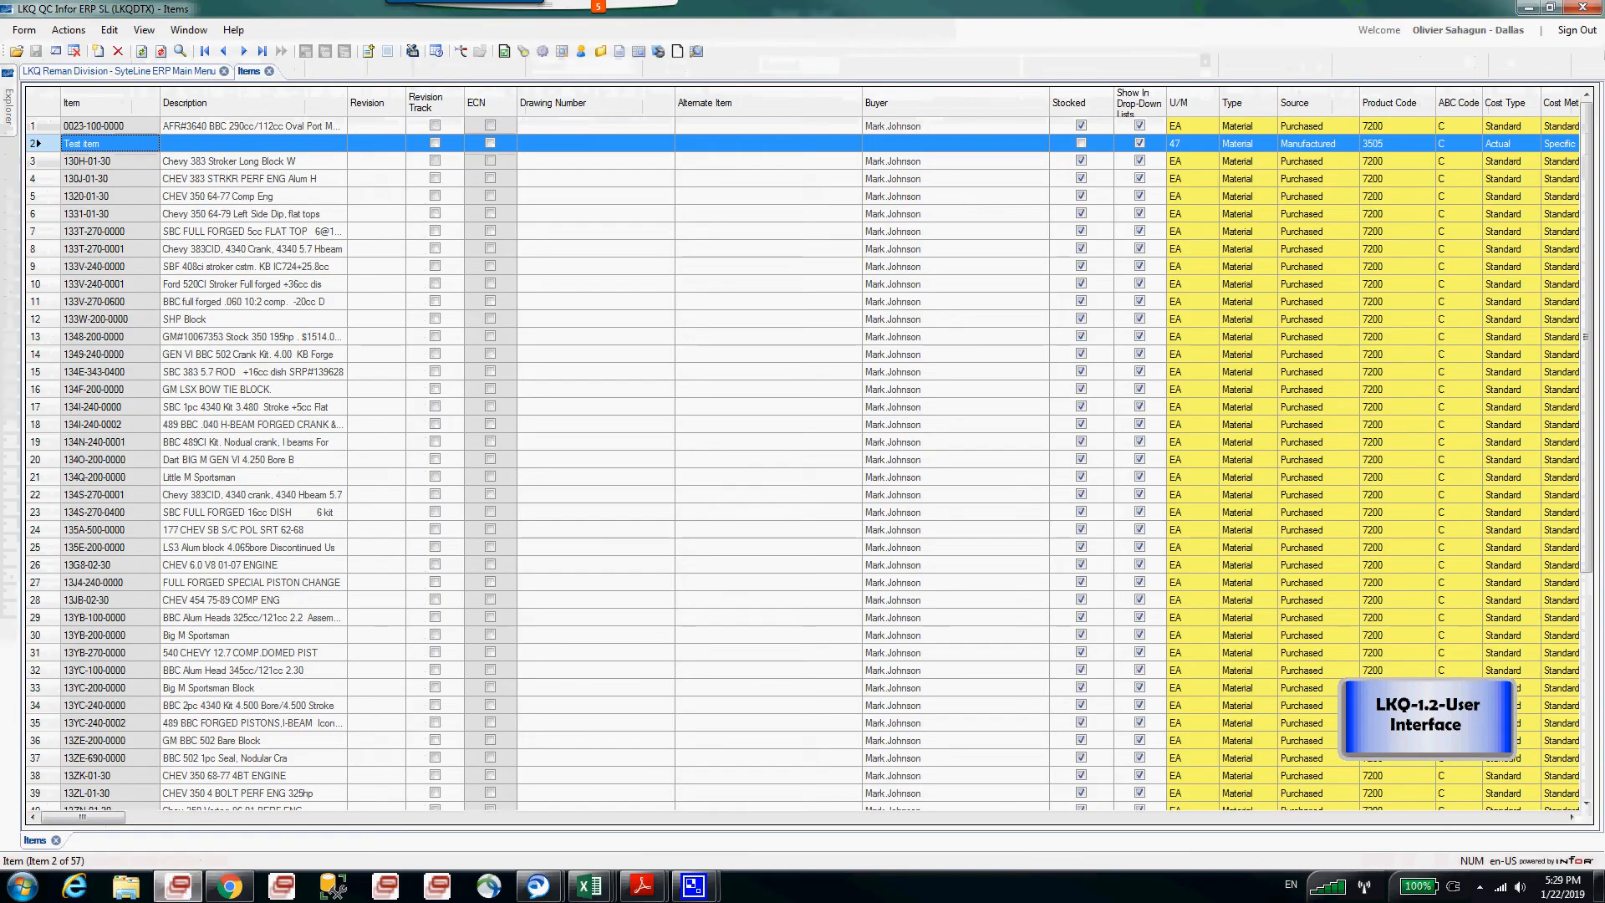
Insert a new item row below Test item and paste the copied Test item 2 data into it
left_click(108, 29)
left_click(168, 123)
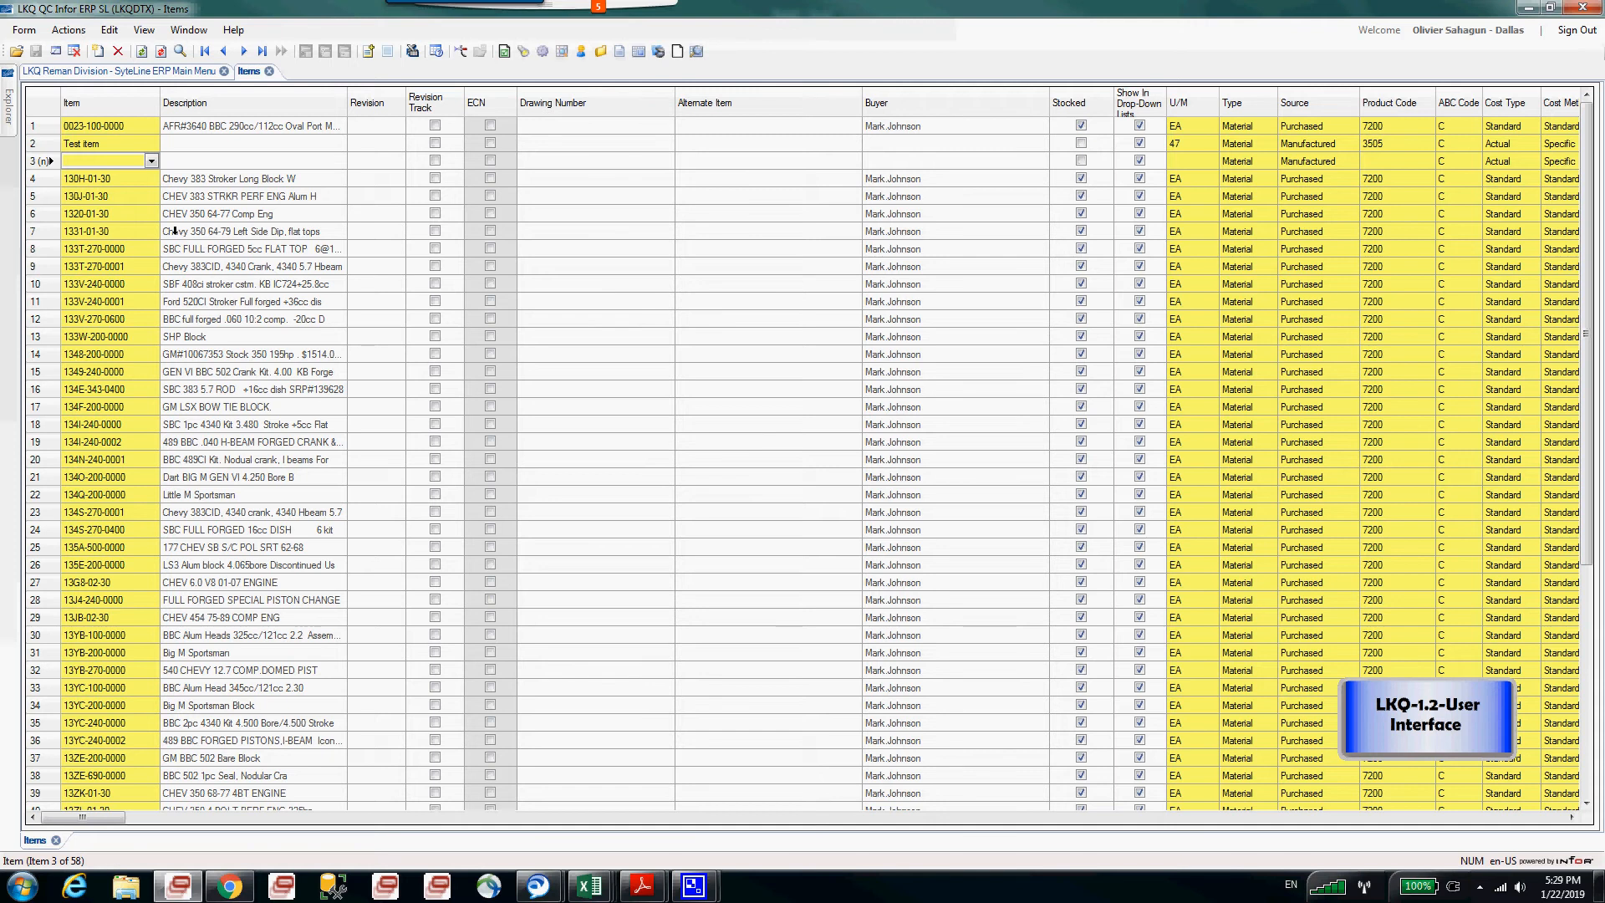
key("ctrl+v")
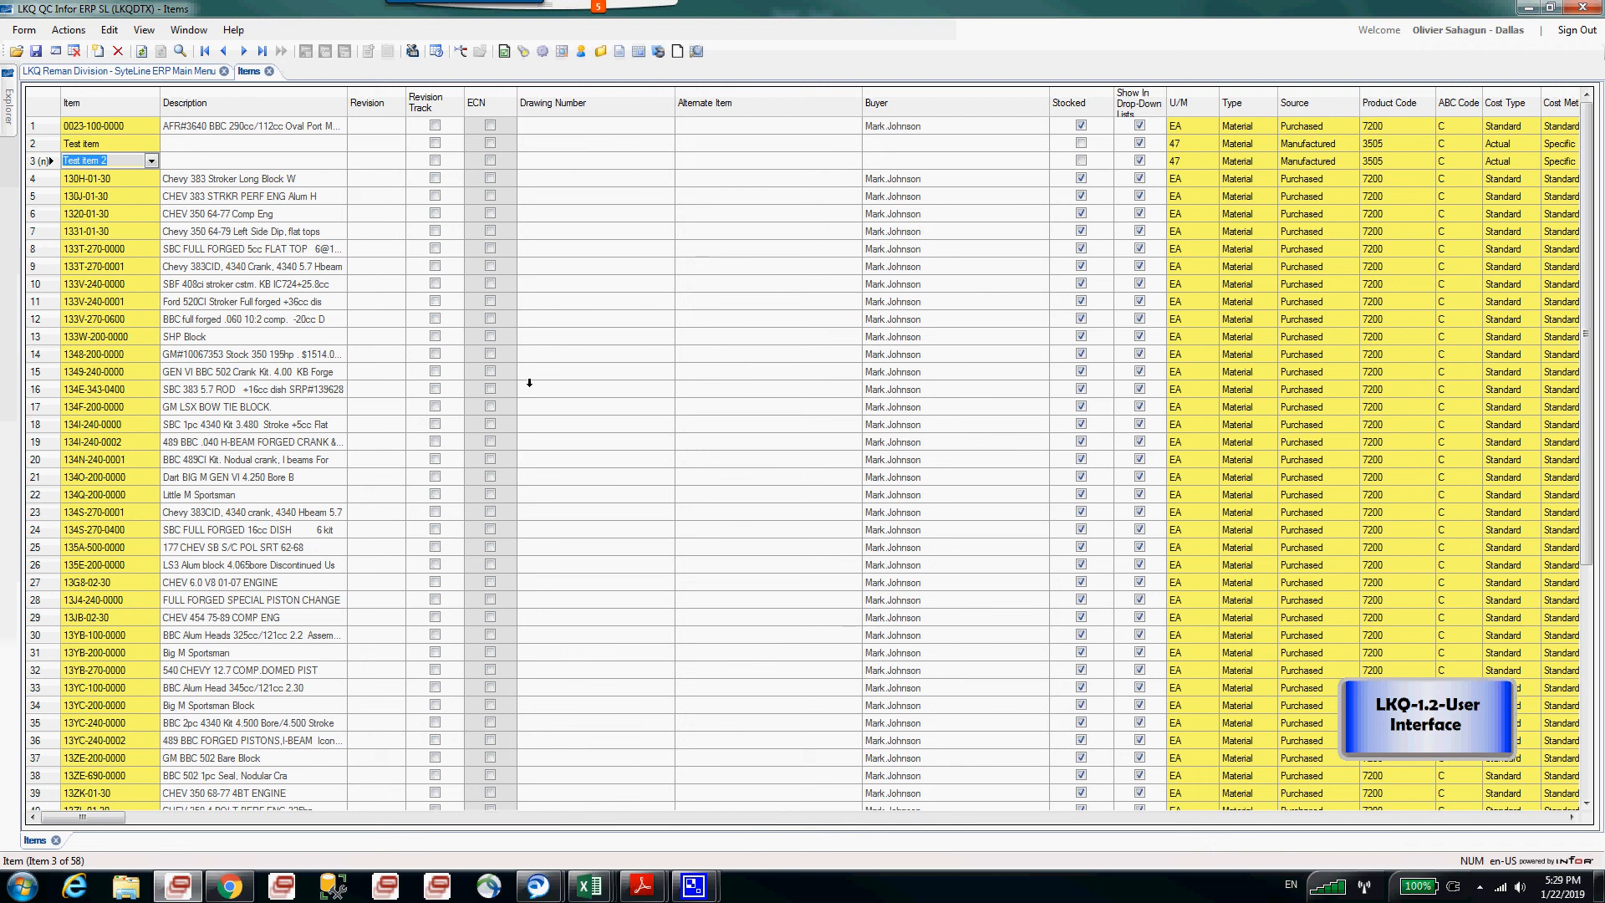
key("ctrl+s")
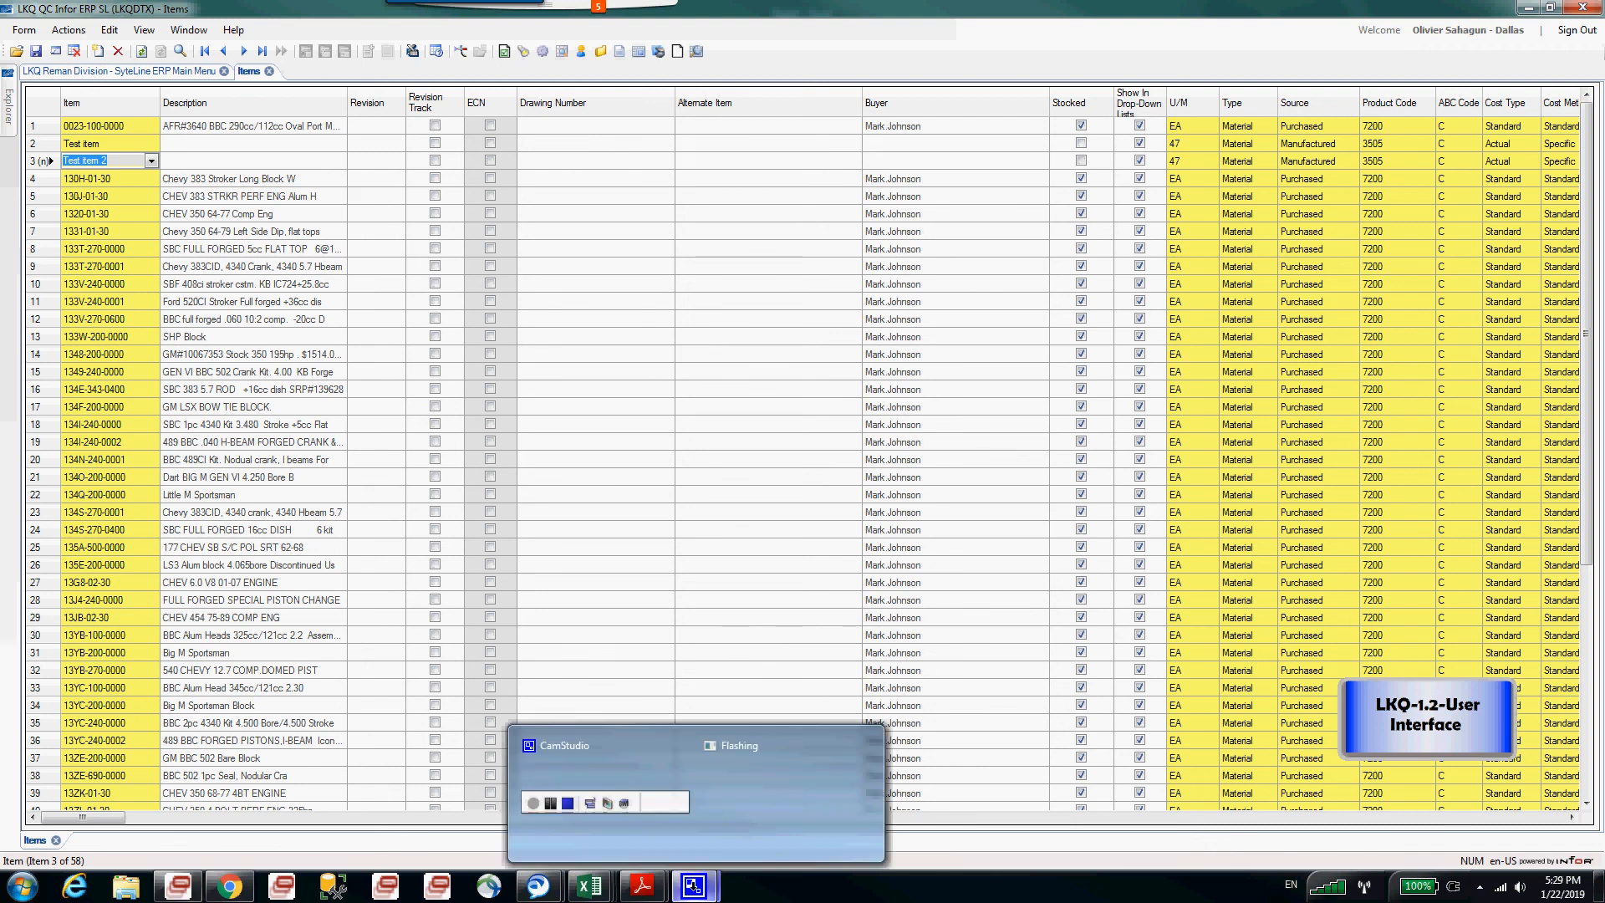